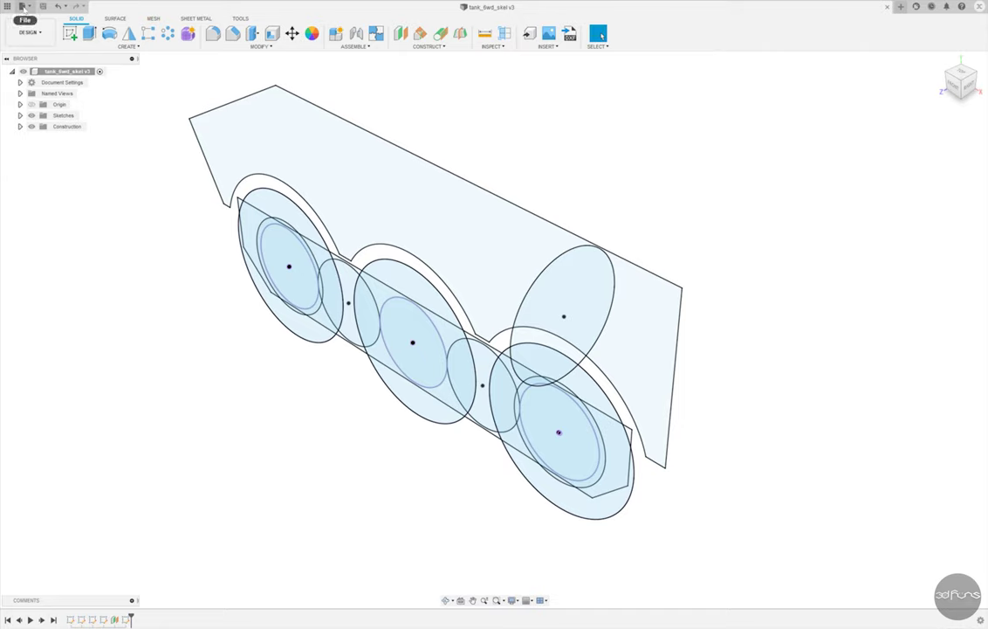
- Create a new blank design and bring up its Save dialog showing frame_middle in Tank_6wd
{"action": "left_click", "coordinate": [22, 6]}
{"action": "left_click", "coordinate": [37, 24]}
{"action": "left_click", "coordinate": [43, 6]}
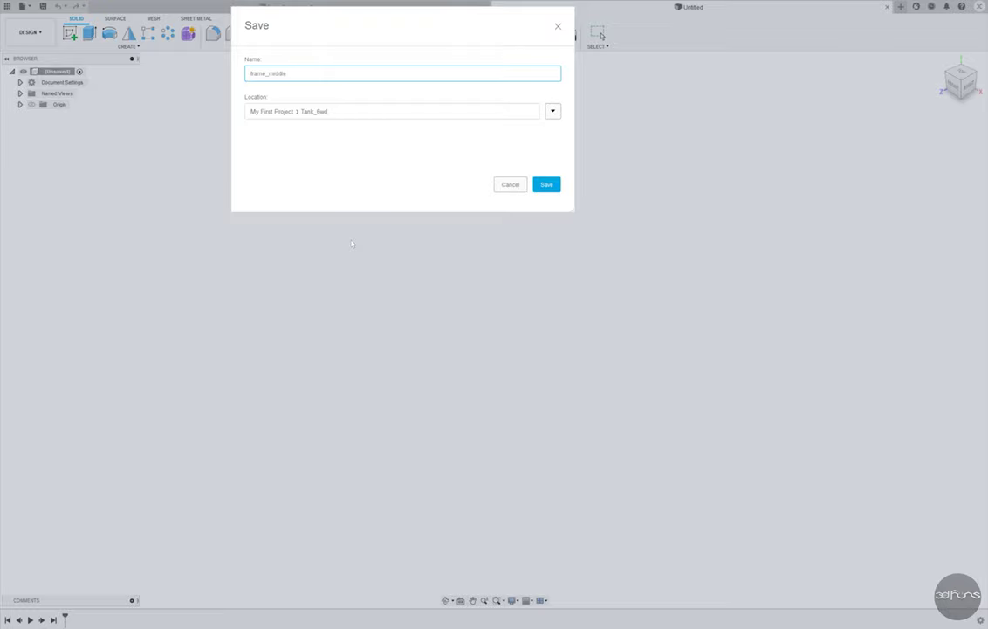
- Save the new design as frame_middle v1 in the Tank_6wd folder
{"action": "left_click", "coordinate": [545, 185]}
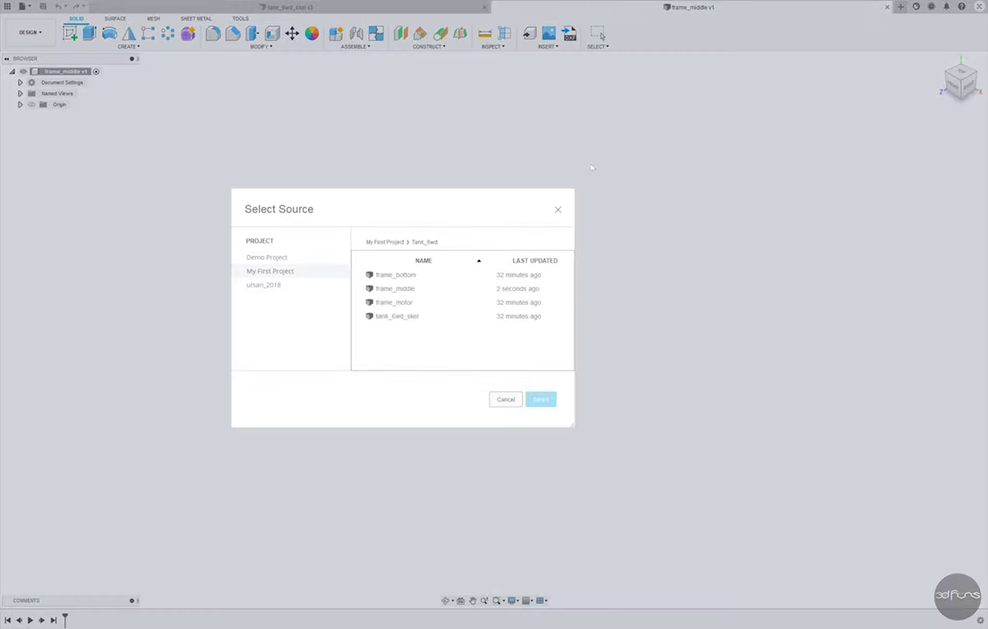
- Derive the track-with-wheels sketch and the upright ellipse sketch from tank_6wd_skel
{"action": "double_click", "coordinate": [414, 317]}
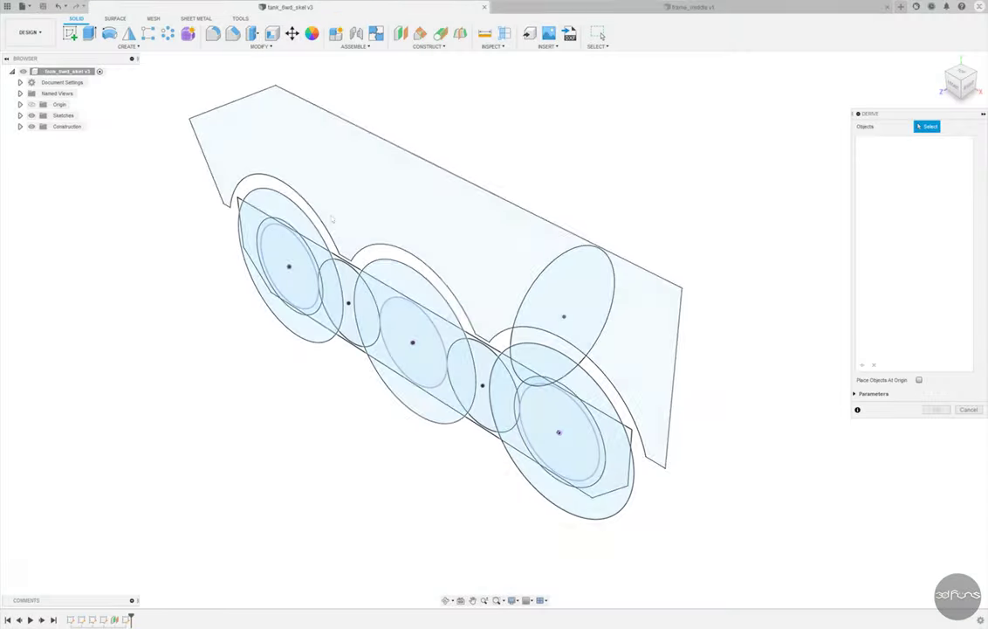
{"action": "scroll", "coordinate": [356, 347], "scroll_direction": "up", "scroll_amount": 3}
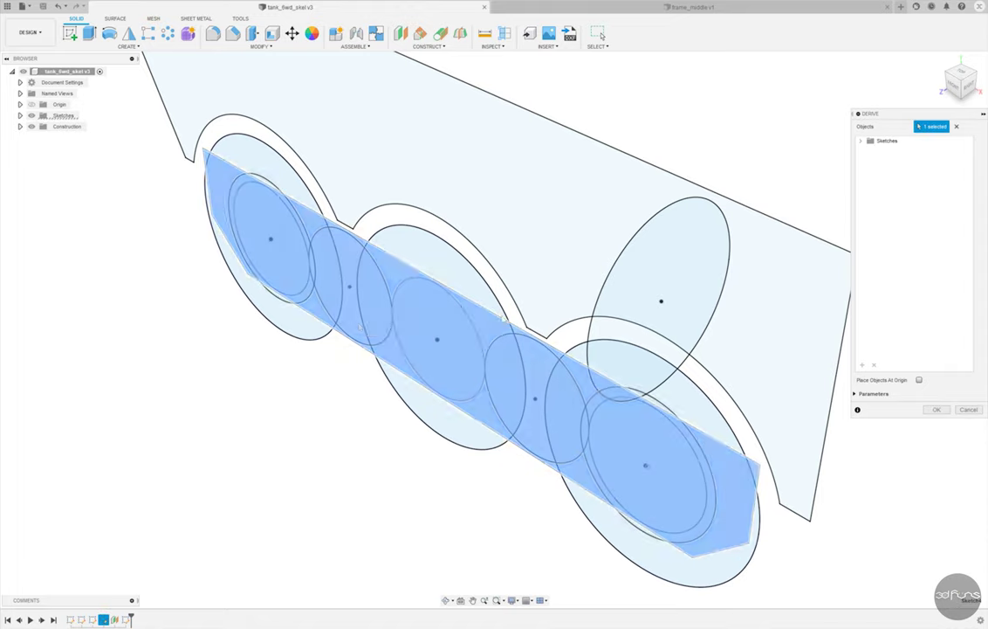
{"action": "left_click", "coordinate": [611, 315]}
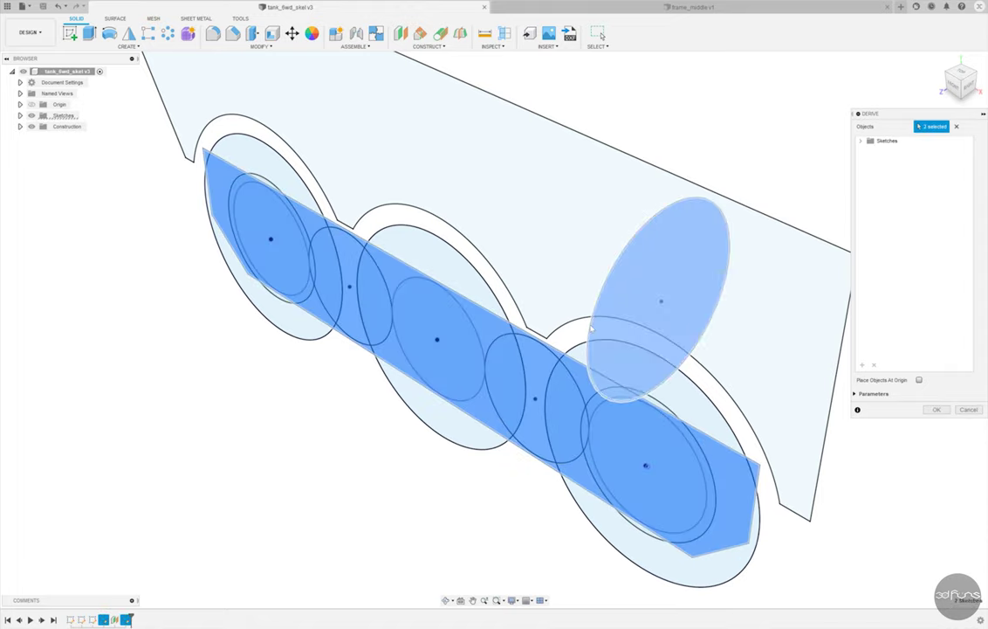
{"action": "scroll", "coordinate": [444, 474], "scroll_direction": "down", "scroll_amount": 3}
{"action": "middle_click_drag", "start_coordinate": [428, 460], "coordinate": [402, 452], "text": "shift"}
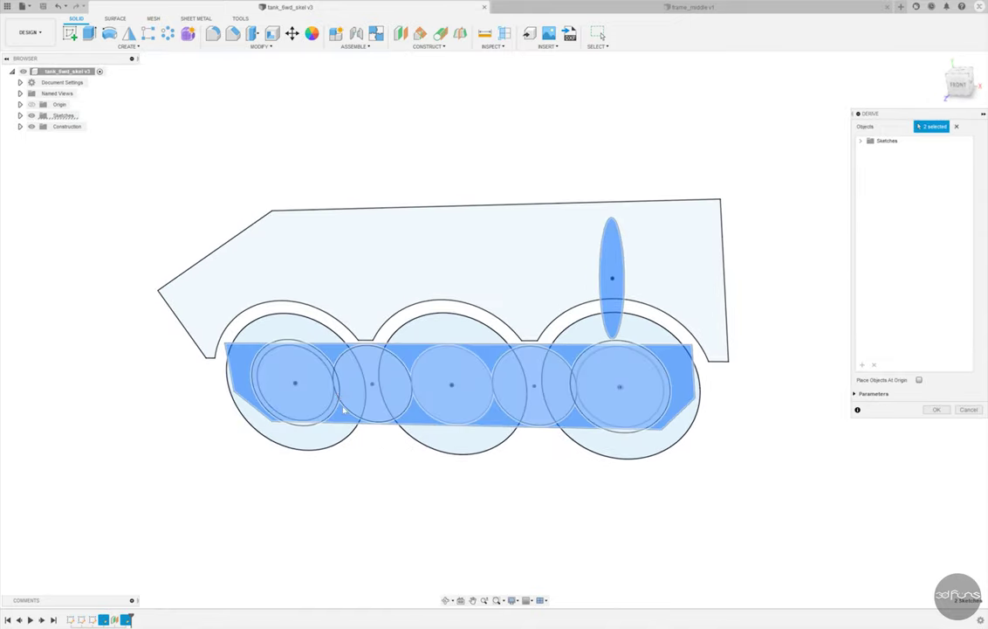
{"action": "scroll", "coordinate": [347, 408], "scroll_direction": "up", "scroll_amount": 3}
{"action": "scroll", "coordinate": [320, 353], "scroll_direction": "up", "scroll_amount": 3}
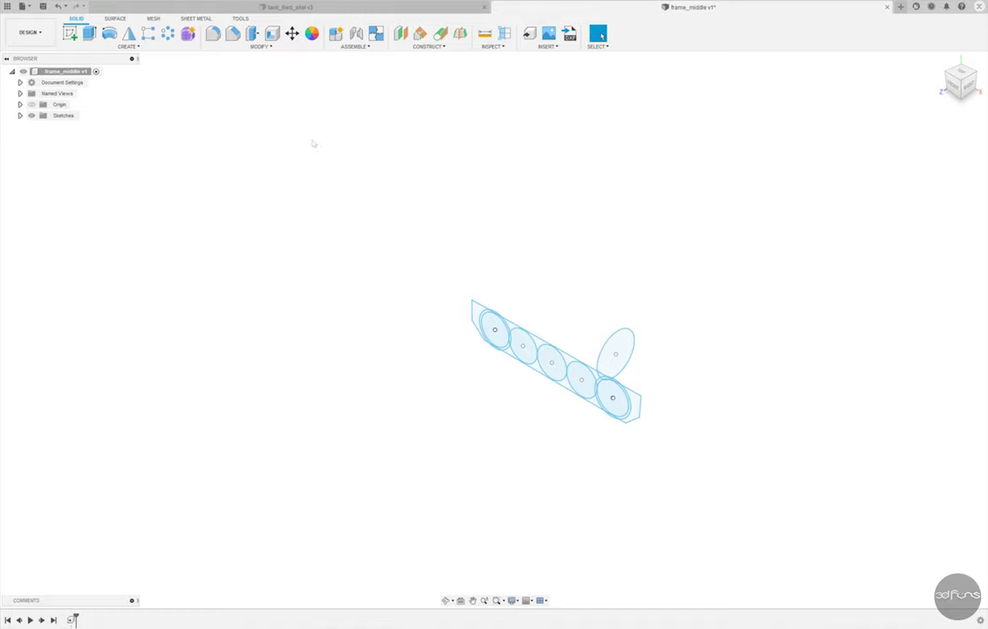
- Start a sketch on the front plane and draw a thin rectangle above the track
{"action": "left_click", "coordinate": [70, 33]}
{"action": "left_click", "coordinate": [491, 331]}
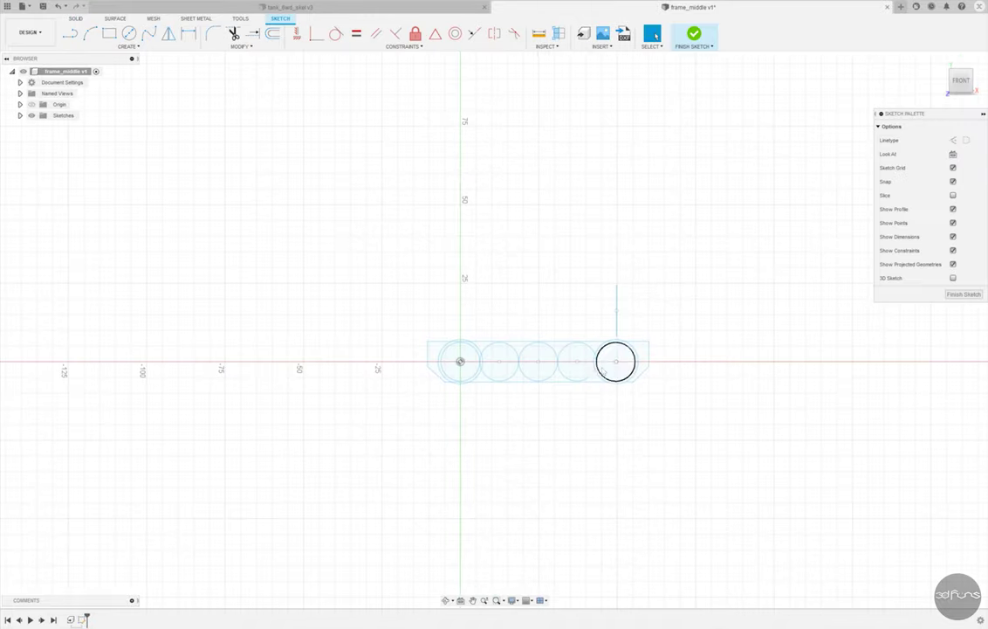
{"action": "scroll", "coordinate": [616, 387], "scroll_direction": "up", "scroll_amount": 3}
{"action": "left_click", "coordinate": [109, 33]}
{"action": "left_click", "coordinate": [243, 289]}
{"action": "left_click", "coordinate": [750, 322]}
{"action": "scroll", "coordinate": [298, 326], "scroll_direction": "up", "scroll_amount": 3}
- Dimension the strip 2 mm tall and its left end 10.50 mm from the origin
{"action": "left_click", "coordinate": [221, 279]}
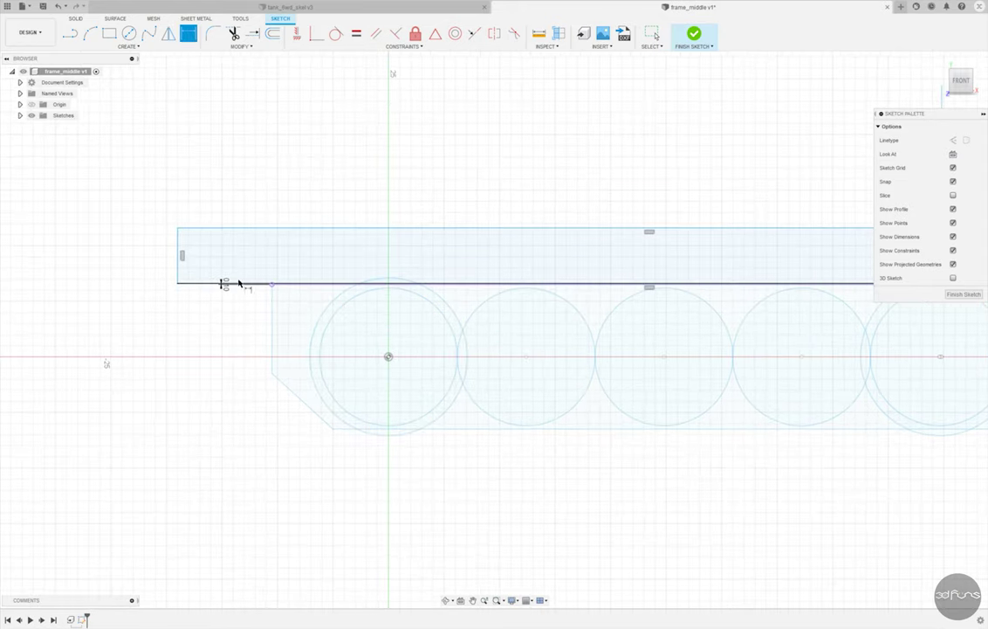
{"action": "left_click", "coordinate": [179, 256]}
{"action": "left_click", "coordinate": [148, 251]}
{"action": "type", "text": "2"}
{"action": "key", "text": "Return"}
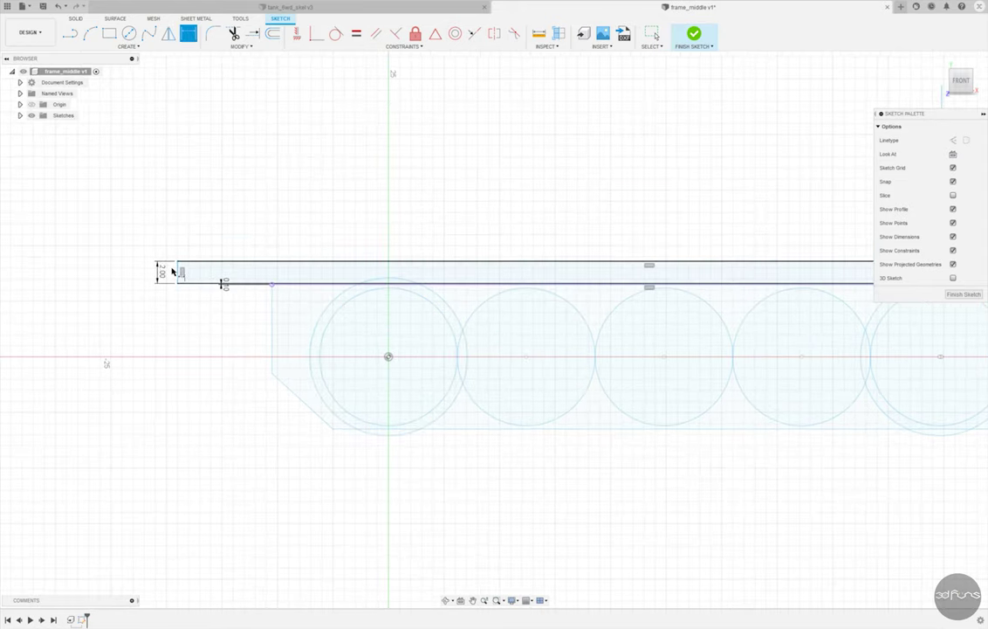
{"action": "left_click", "coordinate": [389, 358]}
{"action": "left_click", "coordinate": [320, 205]}
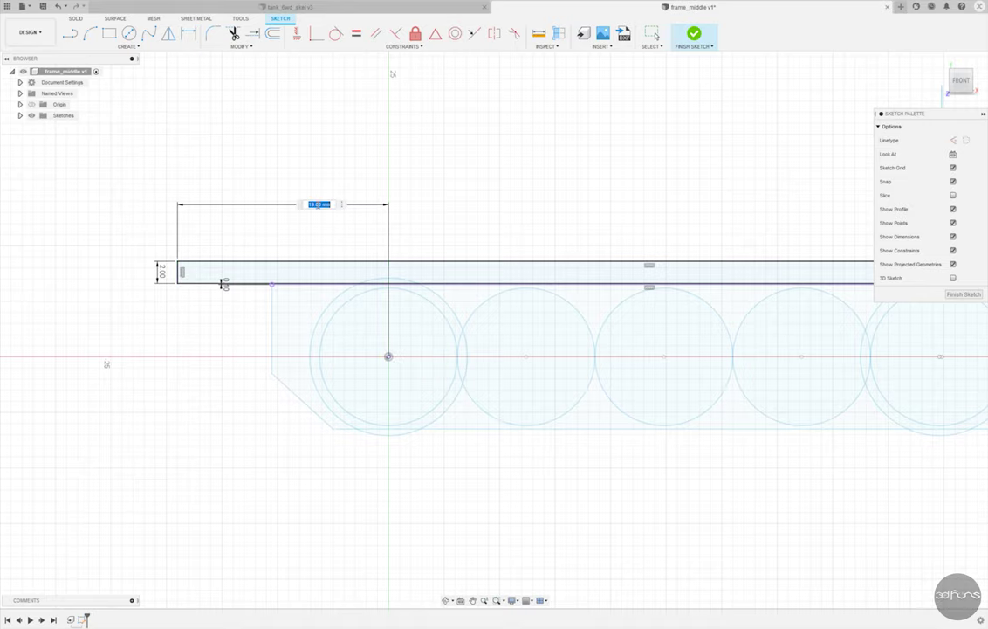
{"action": "type", "text": "10.5"}
{"action": "key", "text": "Return"}
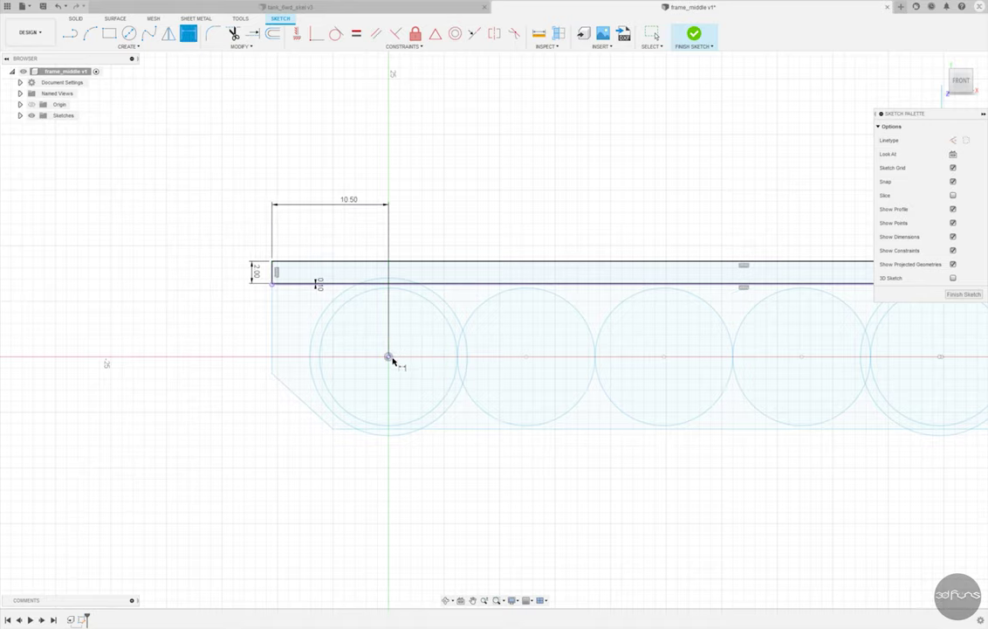
- Dimension the strip's right end 83.00 mm from the origin and finish the sketch
{"action": "scroll", "coordinate": [389, 358], "scroll_direction": "down", "scroll_amount": 2}
{"action": "scroll", "coordinate": [797, 309], "scroll_direction": "down", "scroll_amount": 2}
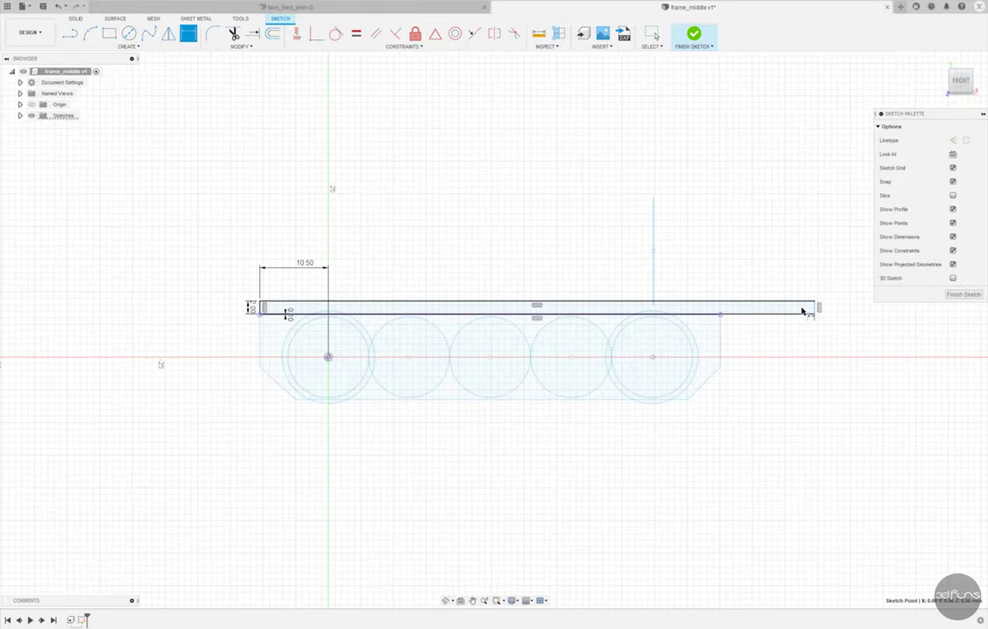
{"action": "left_click", "coordinate": [816, 307]}
{"action": "left_click", "coordinate": [576, 269]}
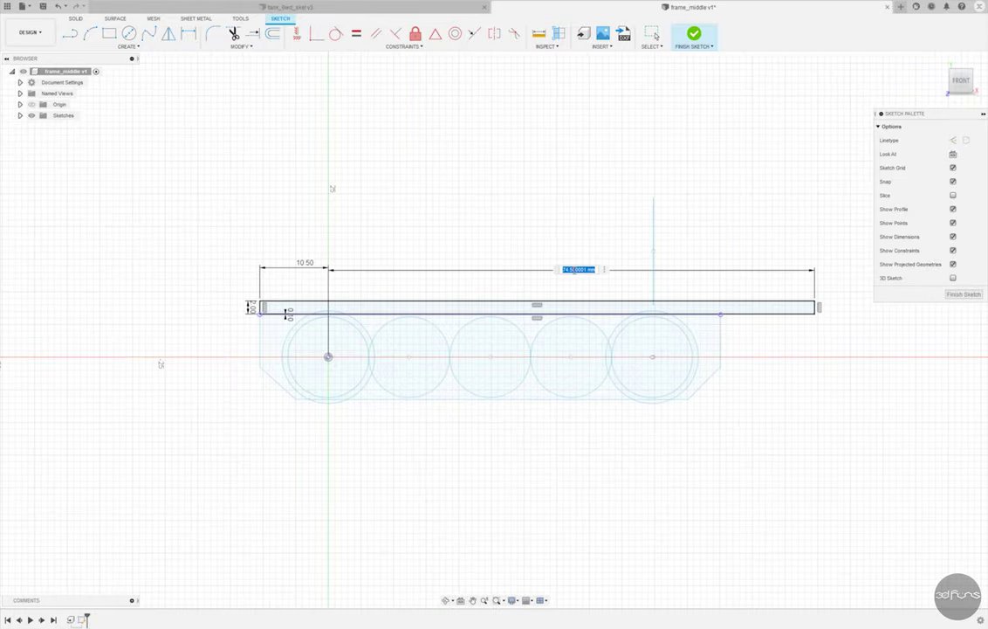
{"action": "key", "text": "Return"}
{"action": "scroll", "coordinate": [287, 319], "scroll_direction": "up", "scroll_amount": 3}
{"action": "scroll", "coordinate": [231, 304], "scroll_direction": "down", "scroll_amount": 2}
{"action": "middle_click_drag", "start_coordinate": [687, 144], "coordinate": [680, 56], "text": "shift"}
{"action": "left_click", "coordinate": [689, 37]}
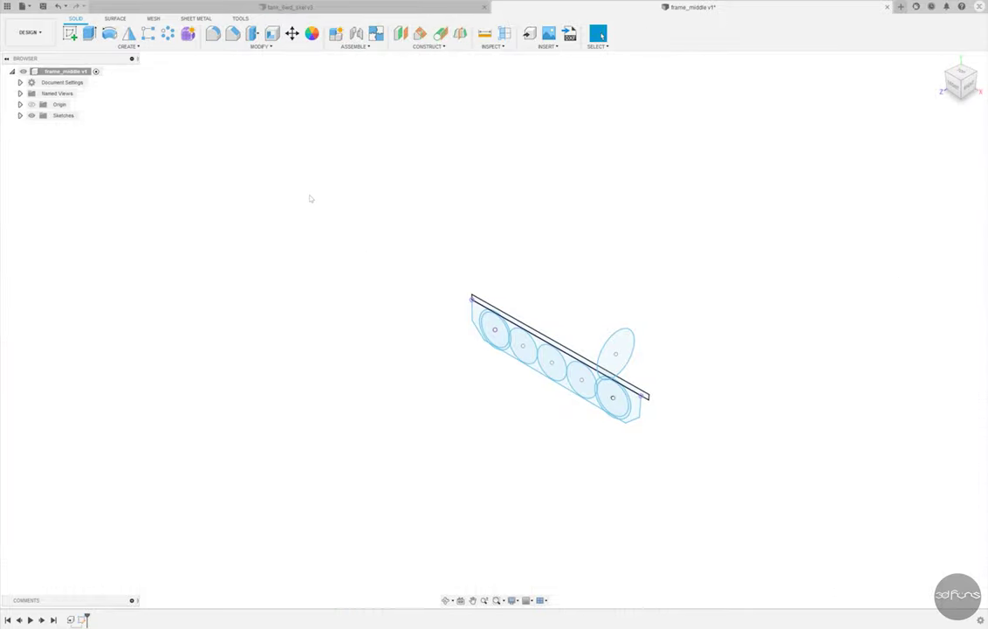
- Extrude the strip symmetrically 26 mm into a flat plate and start a sketch on its top face
{"action": "scroll", "coordinate": [196, 373], "scroll_direction": "up", "scroll_amount": 5}
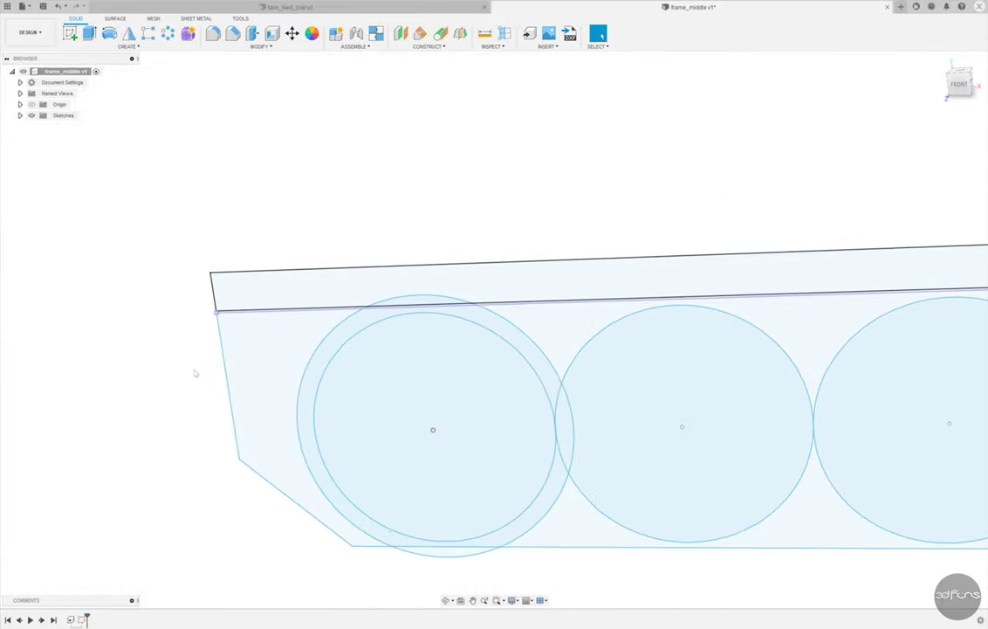
{"action": "left_click", "coordinate": [89, 33]}
{"action": "left_click", "coordinate": [259, 299]}
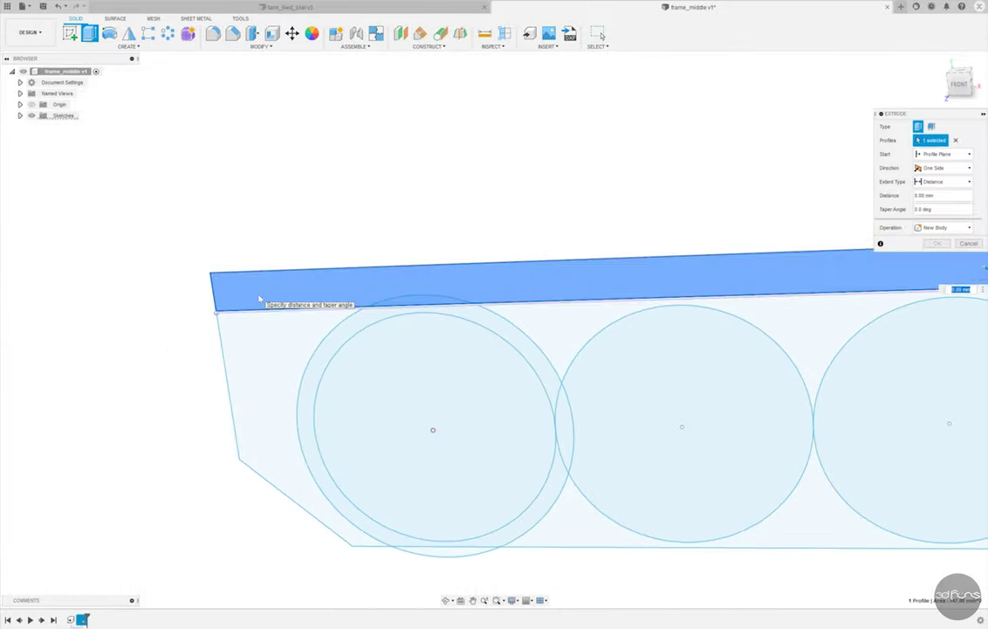
{"action": "left_click", "coordinate": [938, 184]}
{"action": "type", "text": "26"}
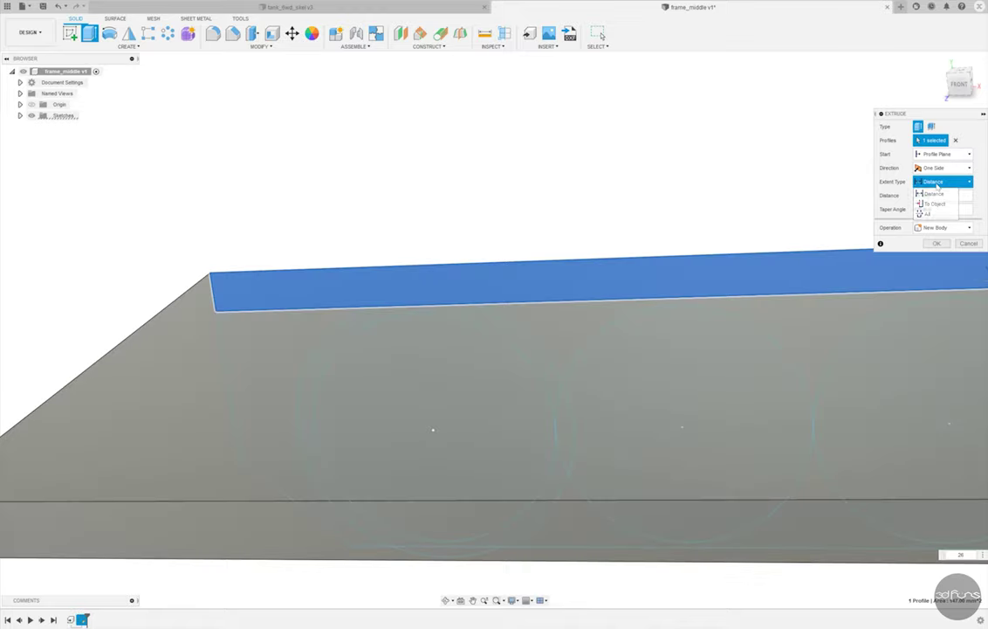
{"action": "left_click", "coordinate": [934, 193]}
{"action": "left_click", "coordinate": [943, 168]}
{"action": "left_click", "coordinate": [935, 190]}
{"action": "middle_click_drag", "start_coordinate": [524, 349], "coordinate": [186, 329], "text": "shift"}
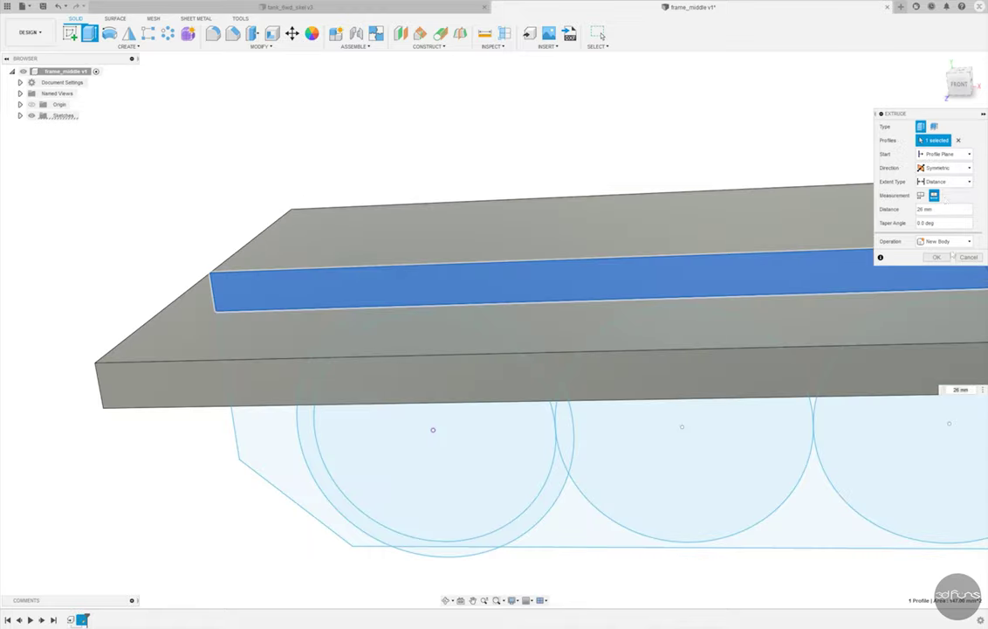
{"action": "key", "text": "Return"}
{"action": "scroll", "coordinate": [186, 329], "scroll_direction": "down", "scroll_amount": 3}
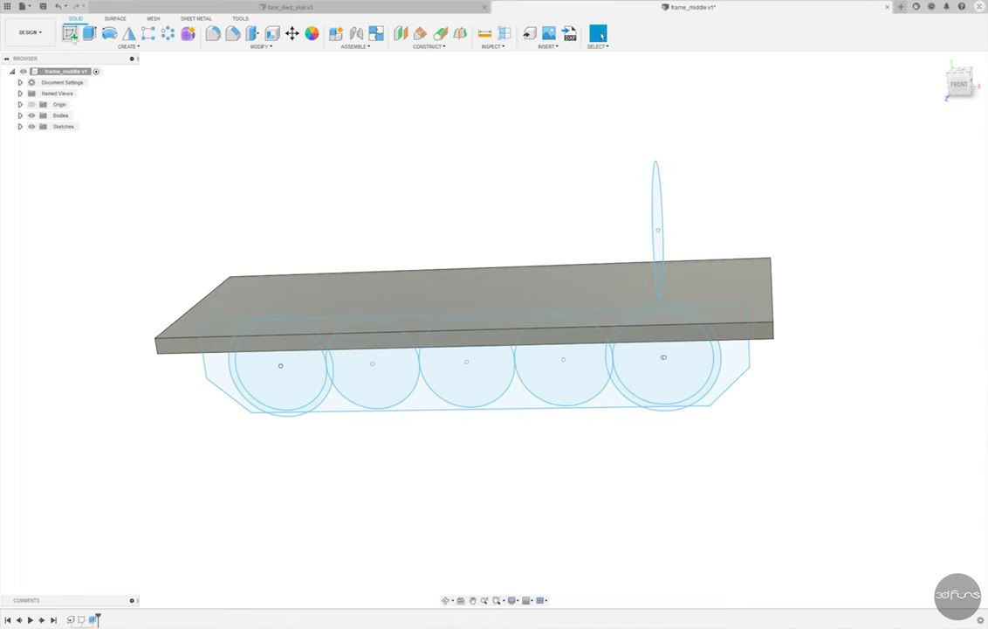
{"action": "left_click", "coordinate": [70, 33]}
{"action": "left_click", "coordinate": [617, 300]}
- Draw a rectangle on the plate and dimension it 43 mm wide by 21 mm
{"action": "key", "text": "r"}
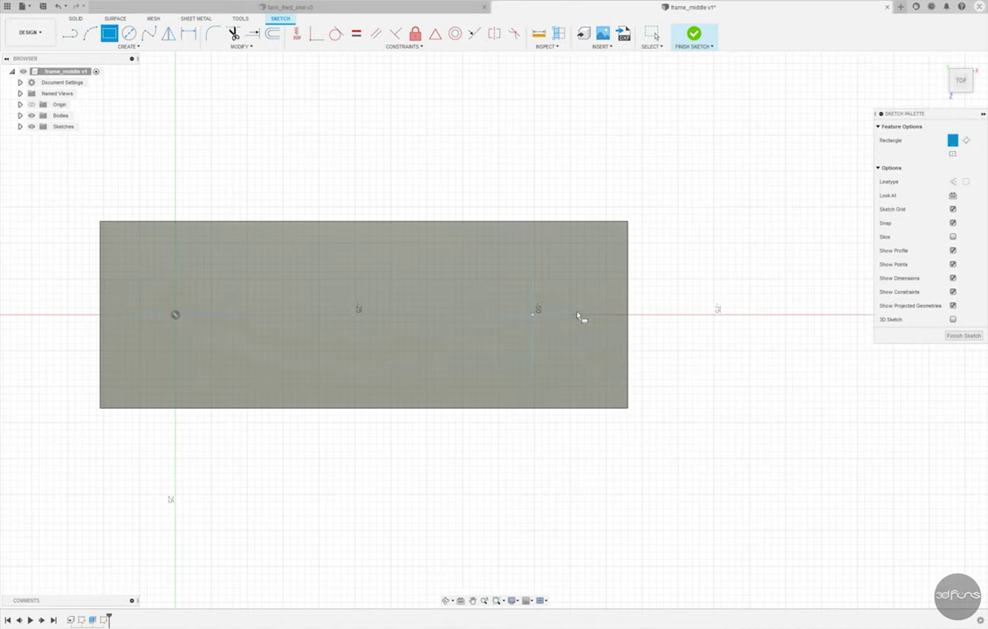
{"action": "left_click", "coordinate": [665, 263]}
{"action": "left_click", "coordinate": [313, 374]}
{"action": "key", "text": "d"}
{"action": "left_click", "coordinate": [425, 262]}
{"action": "left_click", "coordinate": [426, 241]}
{"action": "type", "text": "43"}
{"action": "key", "text": "Return"}
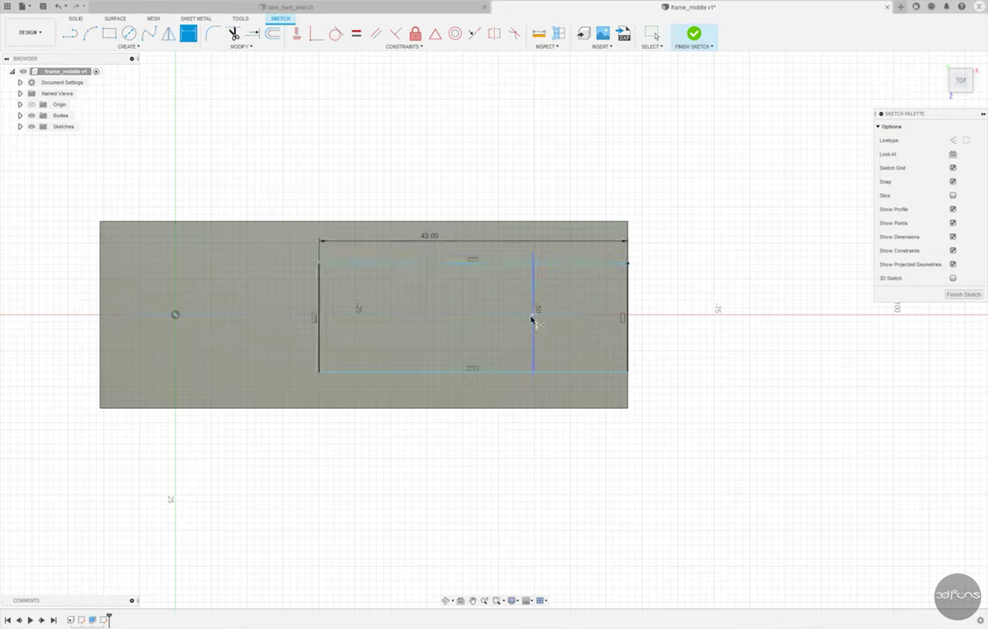
{"action": "left_click", "coordinate": [631, 296]}
{"action": "left_click", "coordinate": [671, 297]}
{"action": "type", "text": "21"}
{"action": "key", "text": "Return"}
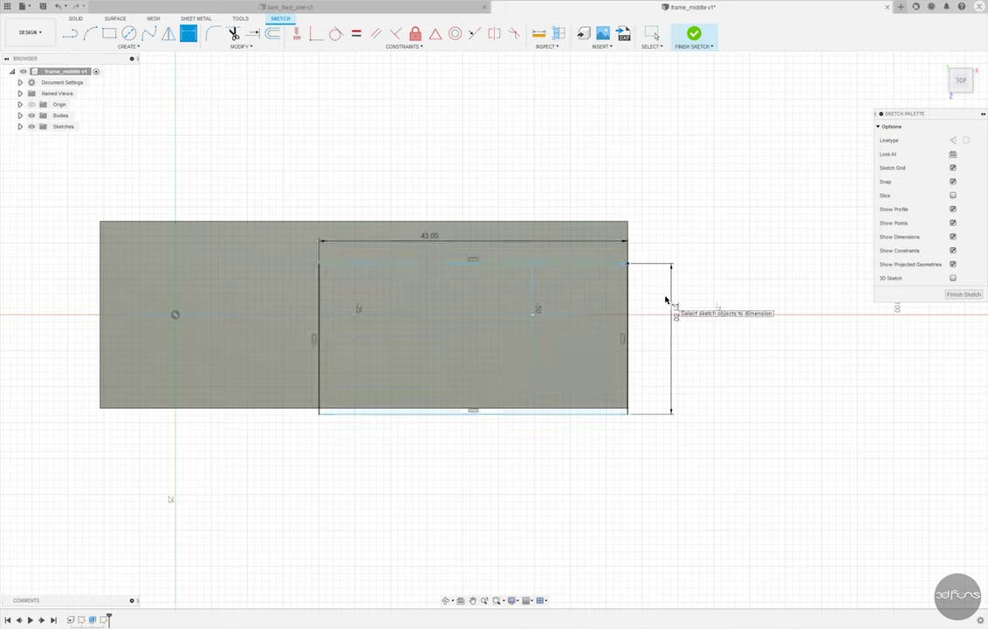
- Add a reference offset to the origin and centre the rectangle on the horizontal centre line
{"action": "left_click", "coordinate": [321, 367]}
{"action": "left_click", "coordinate": [176, 316]}
{"action": "left_click", "coordinate": [221, 462]}
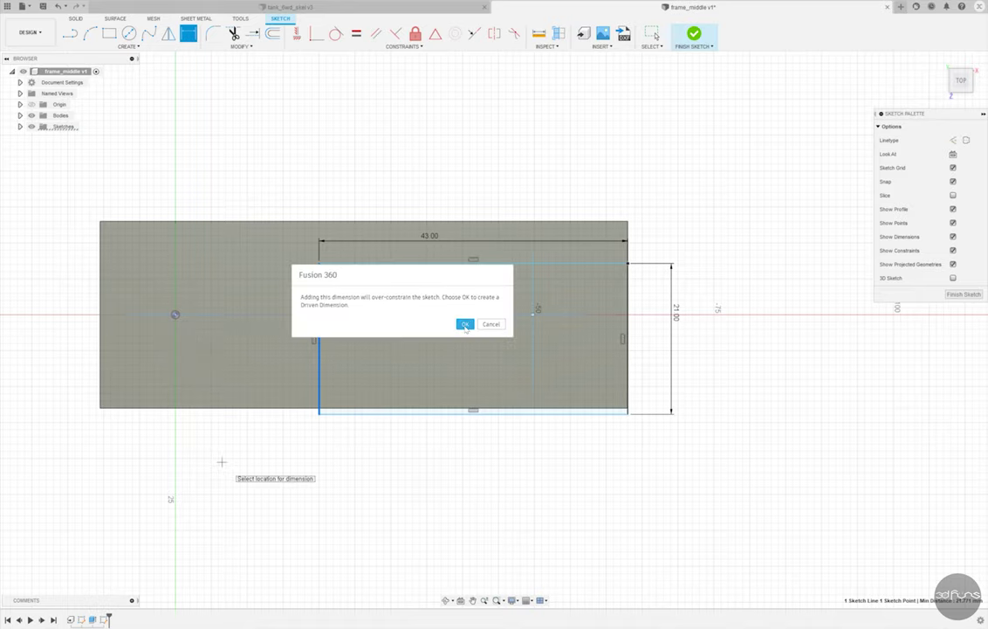
{"action": "left_click", "coordinate": [465, 325]}
{"action": "scroll", "coordinate": [628, 379], "scroll_direction": "up", "scroll_amount": 1}
{"action": "left_click_drag", "start_coordinate": [574, 253], "coordinate": [573, 199]}
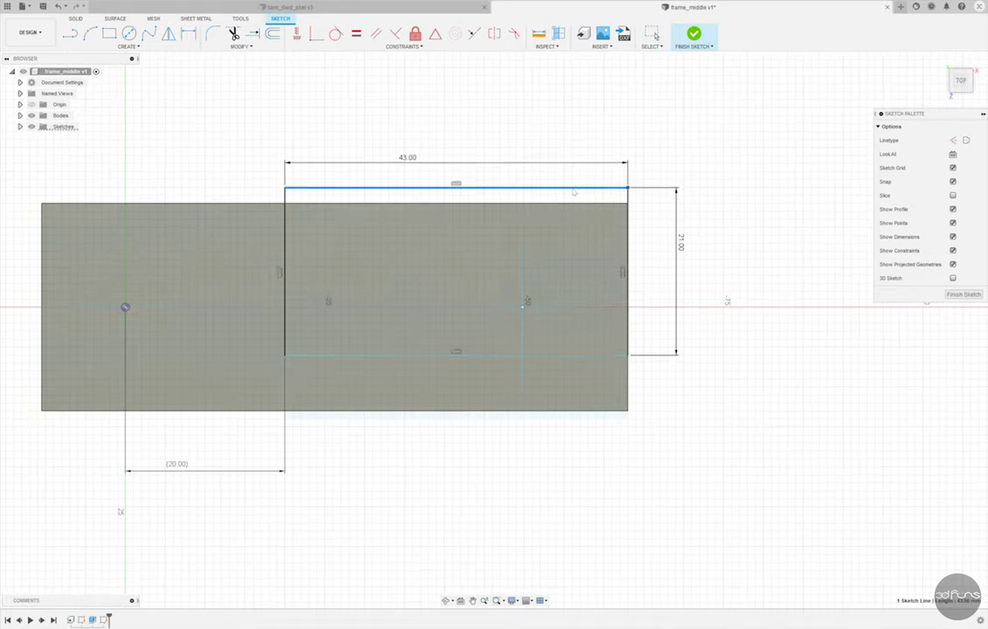
{"action": "left_click", "coordinate": [494, 33]}
{"action": "left_click", "coordinate": [137, 308]}
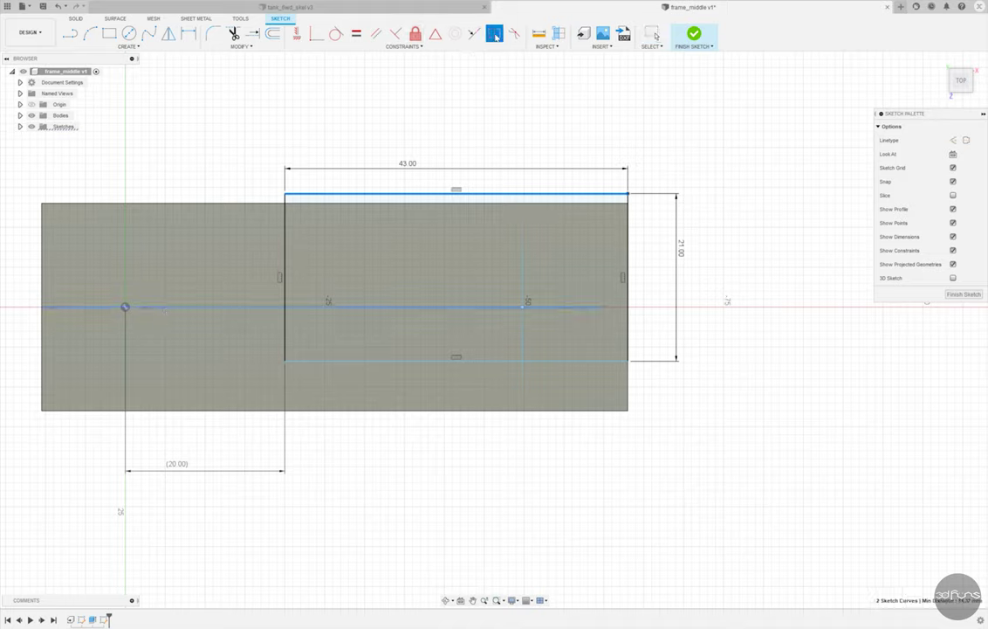
{"action": "left_click", "coordinate": [168, 307]}
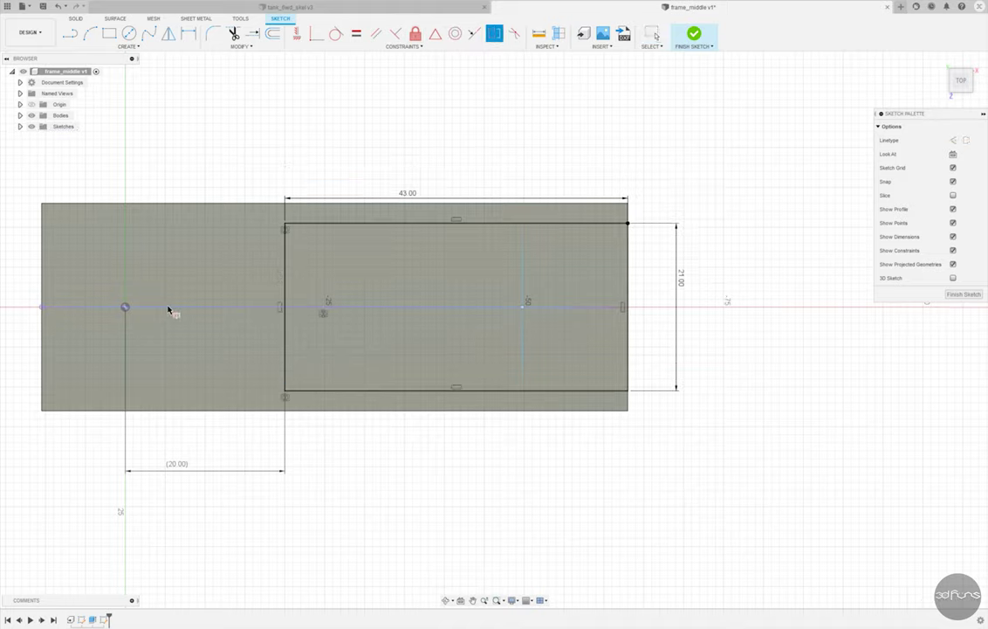
- Finish the sketch and extrude the 43 × 21 rectangle upward into a block
{"action": "left_click", "coordinate": [693, 35]}
{"action": "key", "text": "e"}
{"action": "left_click", "coordinate": [505, 301]}
{"action": "left_click_drag", "start_coordinate": [591, 283], "coordinate": [587, 221]}
{"action": "type", "text": "2"}
{"action": "key", "text": "Return"}
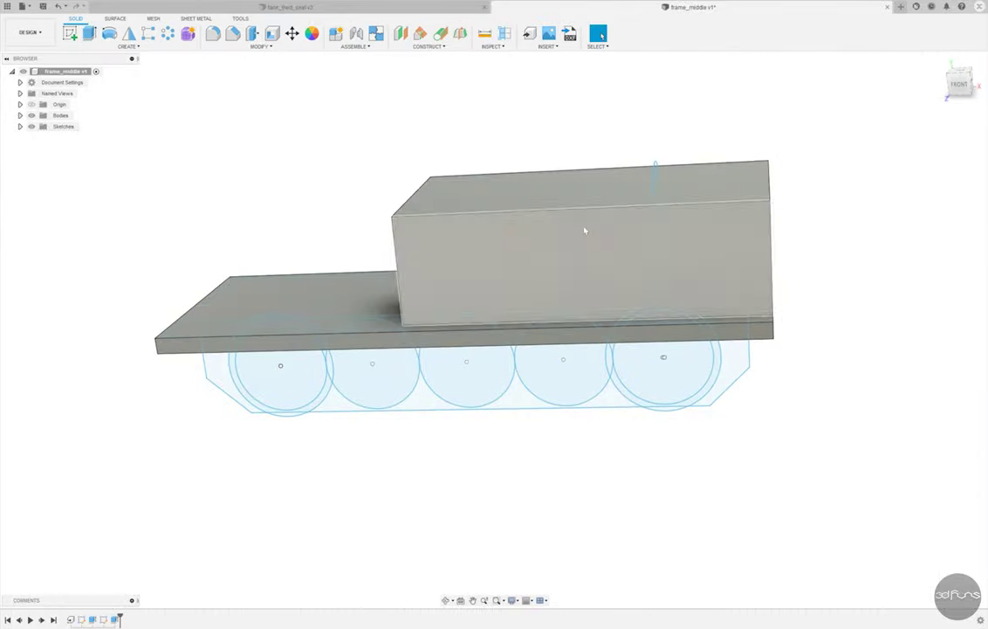
- Cancel the extrusion and reopen the block sketch for editing
{"action": "key", "text": "e"}
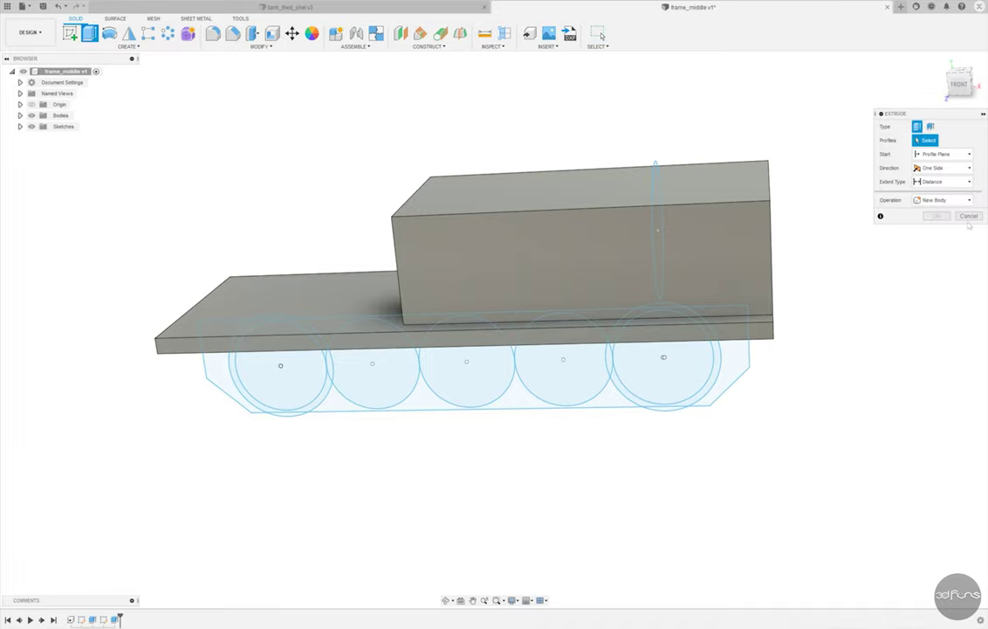
{"action": "left_click", "coordinate": [968, 217]}
{"action": "right_click", "coordinate": [103, 619]}
{"action": "left_click", "coordinate": [135, 533]}
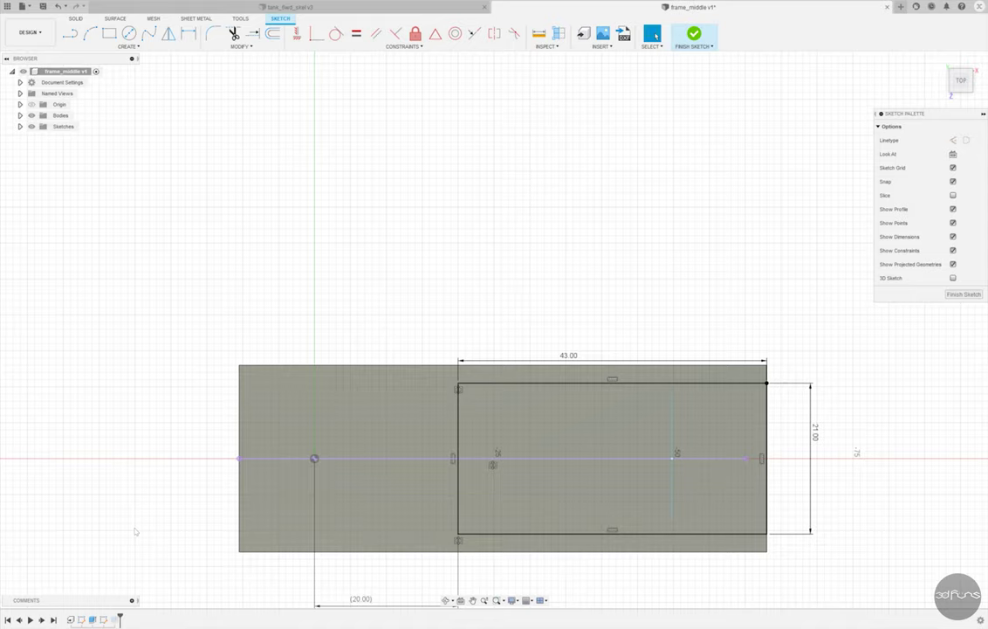
- Draw vertical lines across the rectangle near its short ends
{"action": "key", "text": "l"}
{"action": "left_click", "coordinate": [500, 382]}
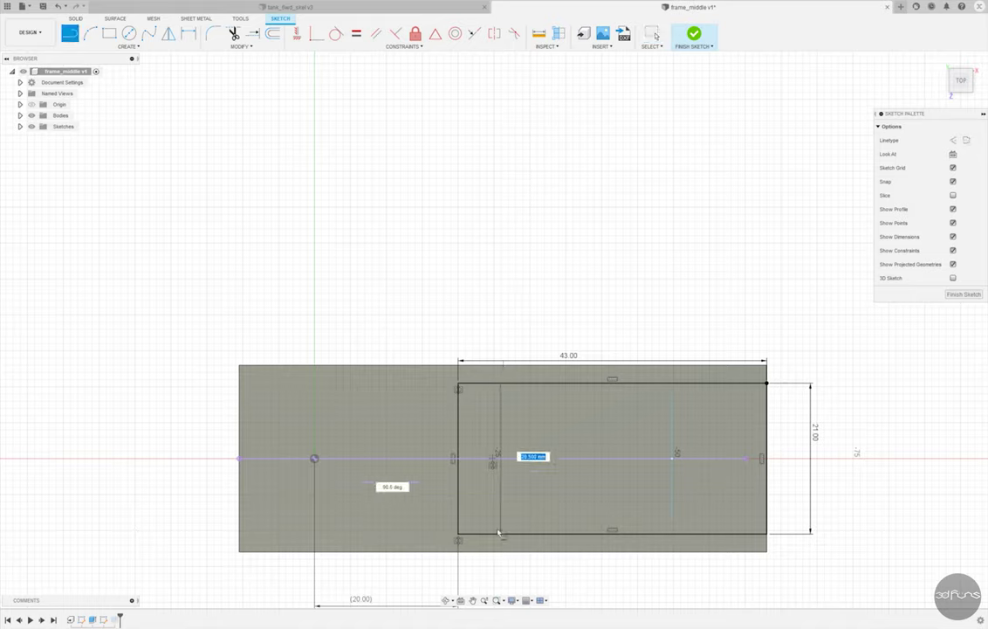
{"action": "left_click", "coordinate": [500, 530]}
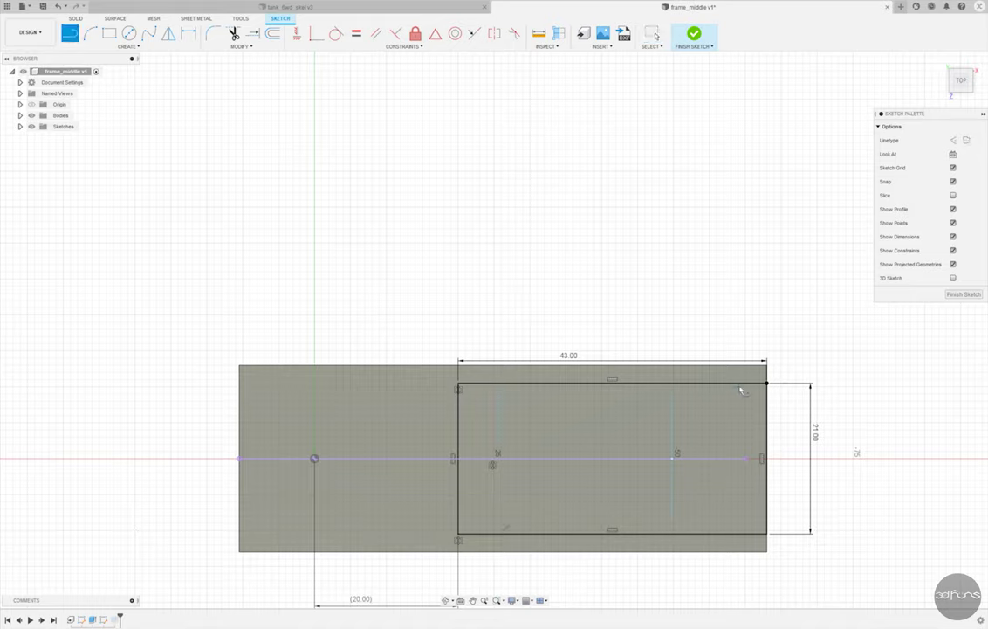
{"action": "left_click", "coordinate": [724, 532]}
- Dimension each inner line 4.00 mm in from the rectangle's left and right ends
{"action": "key", "text": "d"}
{"action": "left_click", "coordinate": [458, 408]}
{"action": "left_click", "coordinate": [500, 409]}
{"action": "left_click", "coordinate": [491, 325]}
{"action": "type", "text": "4"}
{"action": "key", "text": "Return"}
{"action": "left_click", "coordinate": [724, 425]}
{"action": "left_click", "coordinate": [767, 411]}
{"action": "left_click", "coordinate": [746, 334]}
{"action": "type", "text": "4"}
{"action": "key", "text": "Return"}
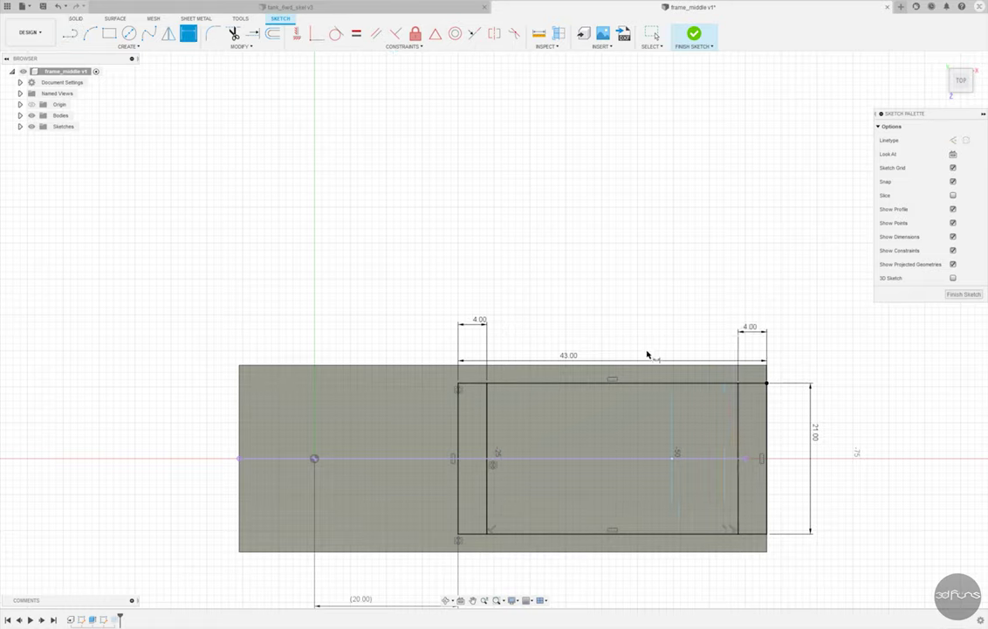
- Finish the sketch, cancel a trial extrusion, and re-edit then close the earlier sketch
{"action": "left_click", "coordinate": [694, 33]}
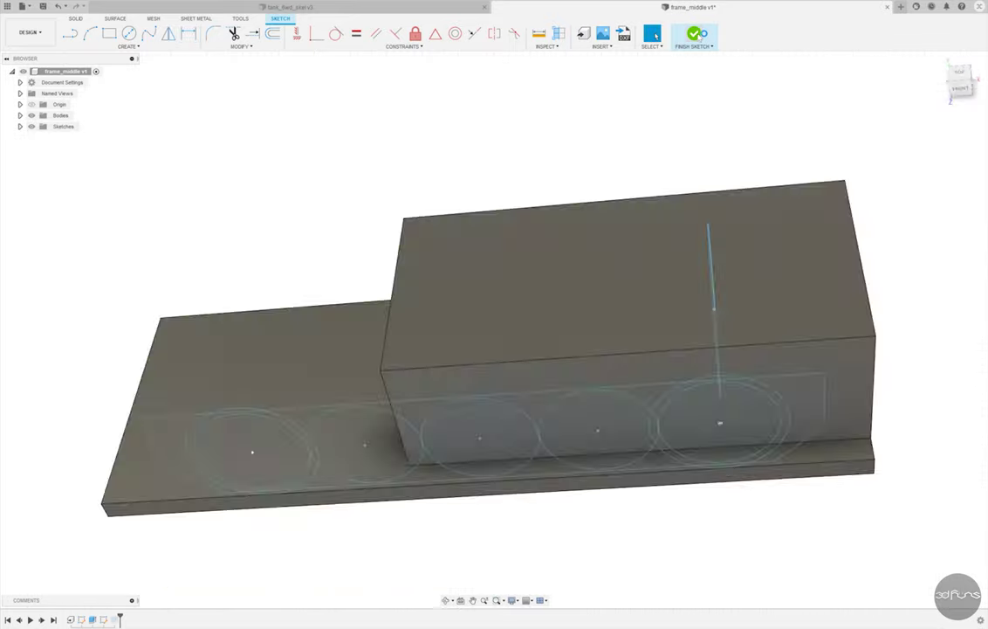
{"action": "left_click", "coordinate": [20, 125]}
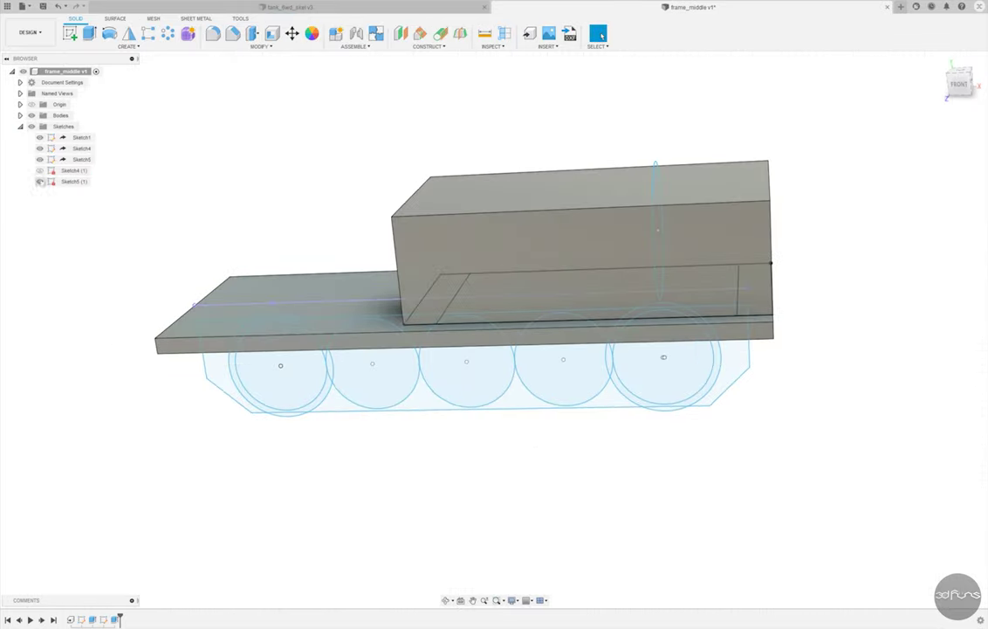
{"action": "left_click", "coordinate": [90, 33]}
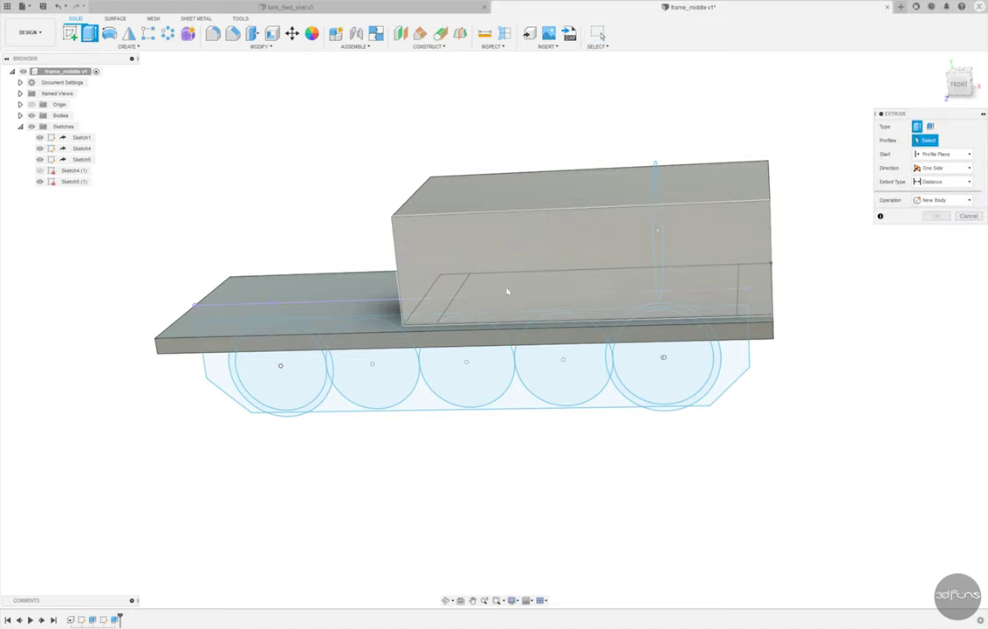
{"action": "key", "text": "Escape"}
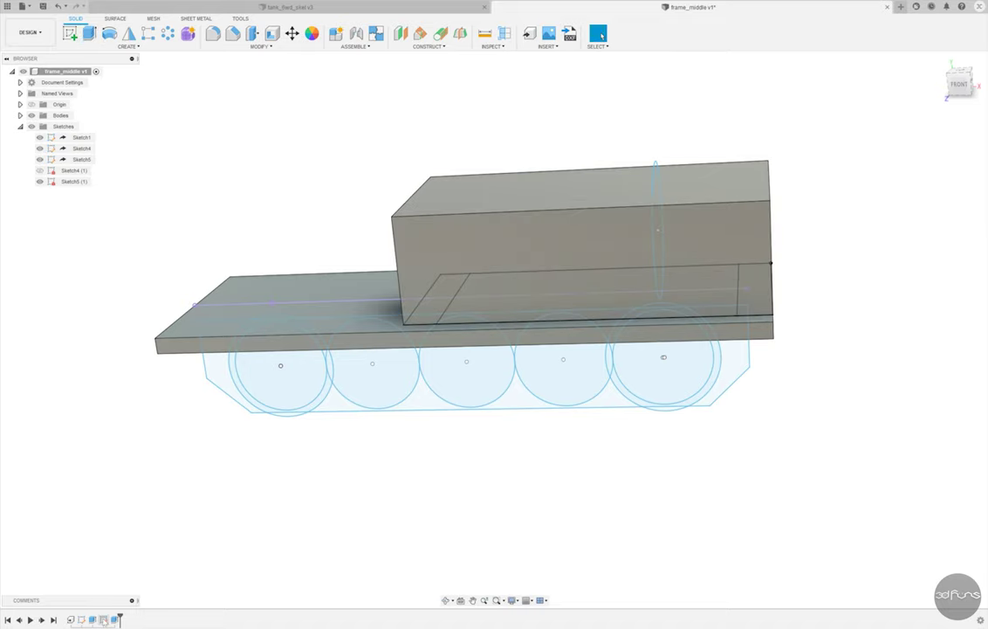
{"action": "right_click", "coordinate": [114, 619]}
{"action": "left_click", "coordinate": [131, 522]}
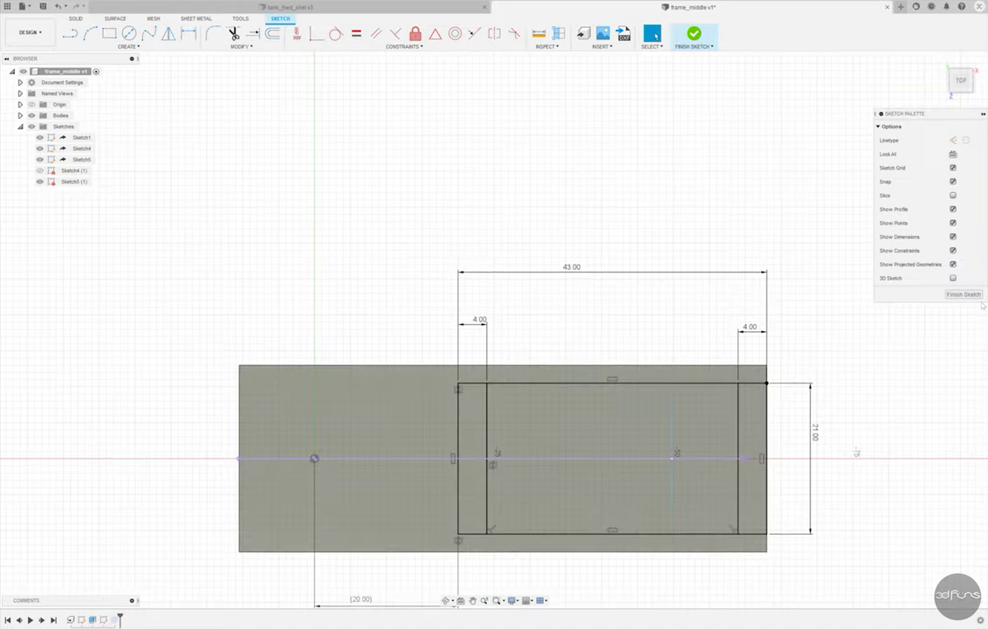
{"action": "left_click", "coordinate": [694, 35]}
{"action": "left_click", "coordinate": [71, 33]}
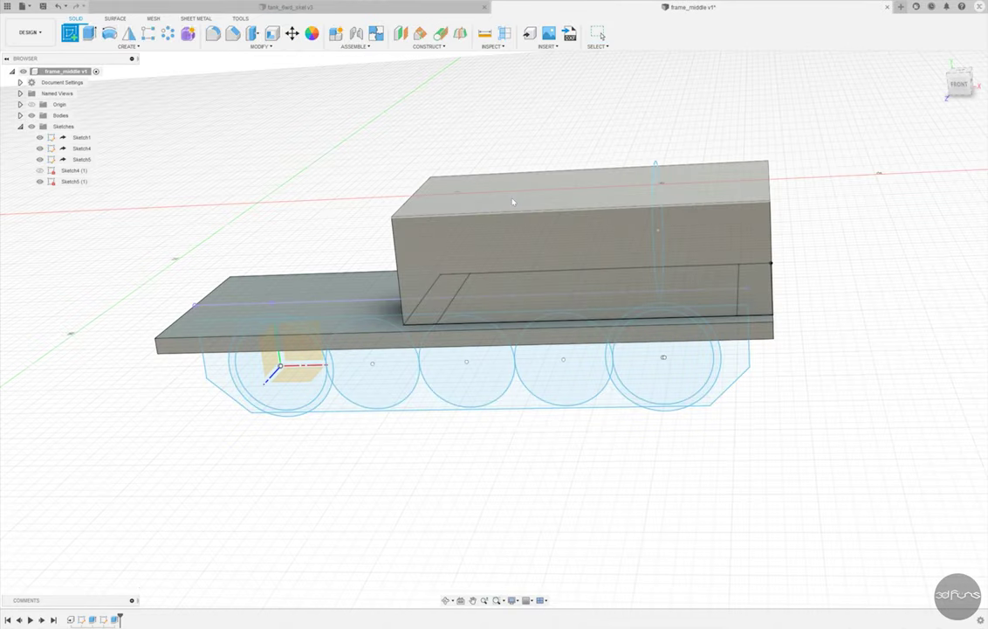
- Sketch on the box's top face, projecting both inset lines and the top face
{"action": "left_click", "coordinate": [511, 202]}
{"action": "left_click", "coordinate": [128, 46]}
{"action": "mouse_move", "coordinate": [96, 209]}
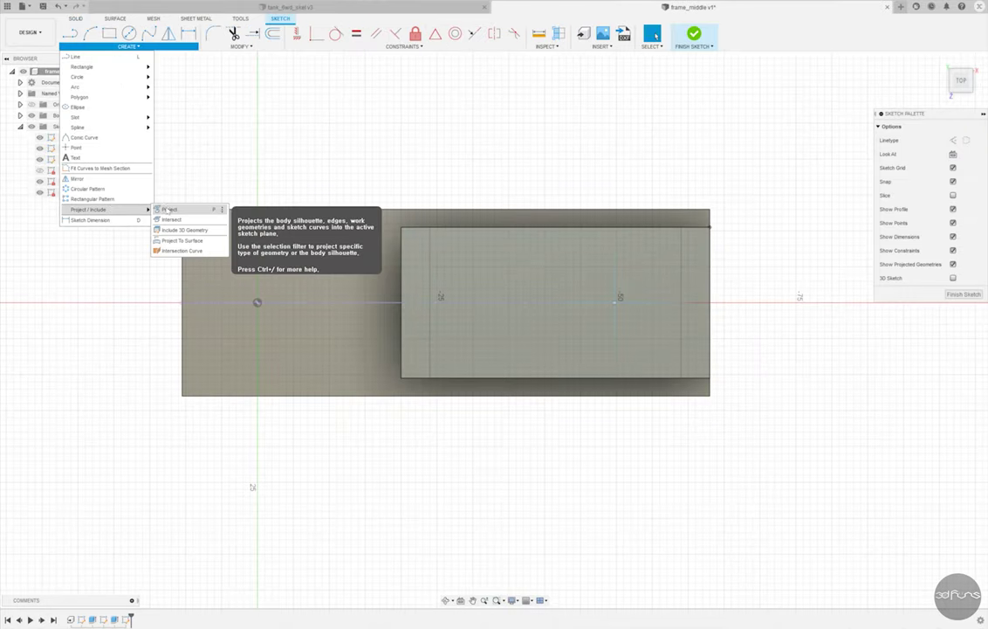
{"action": "left_click", "coordinate": [169, 210]}
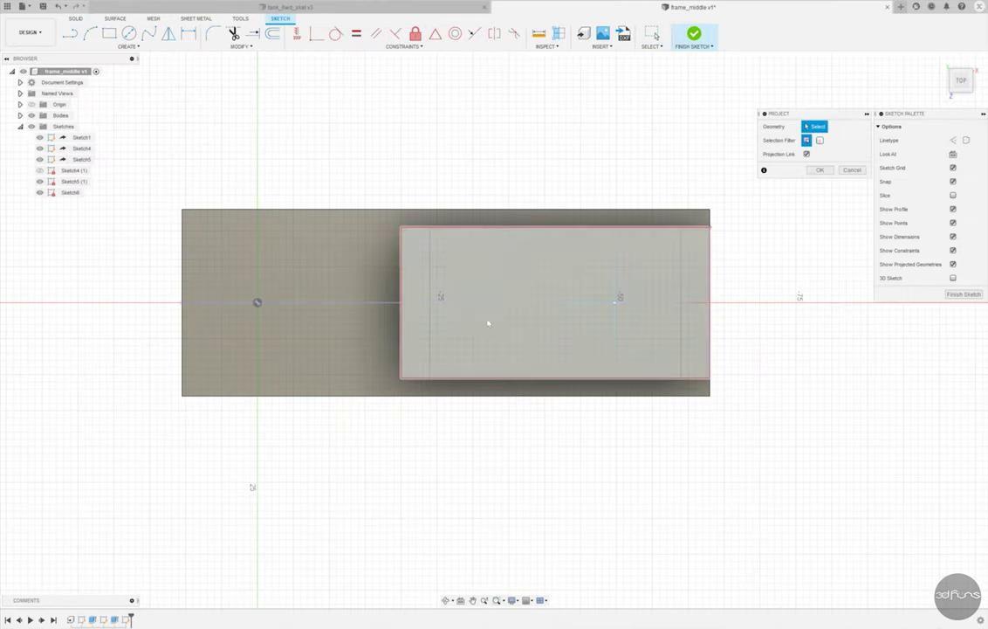
{"action": "left_click", "coordinate": [430, 314]}
{"action": "left_click", "coordinate": [683, 325]}
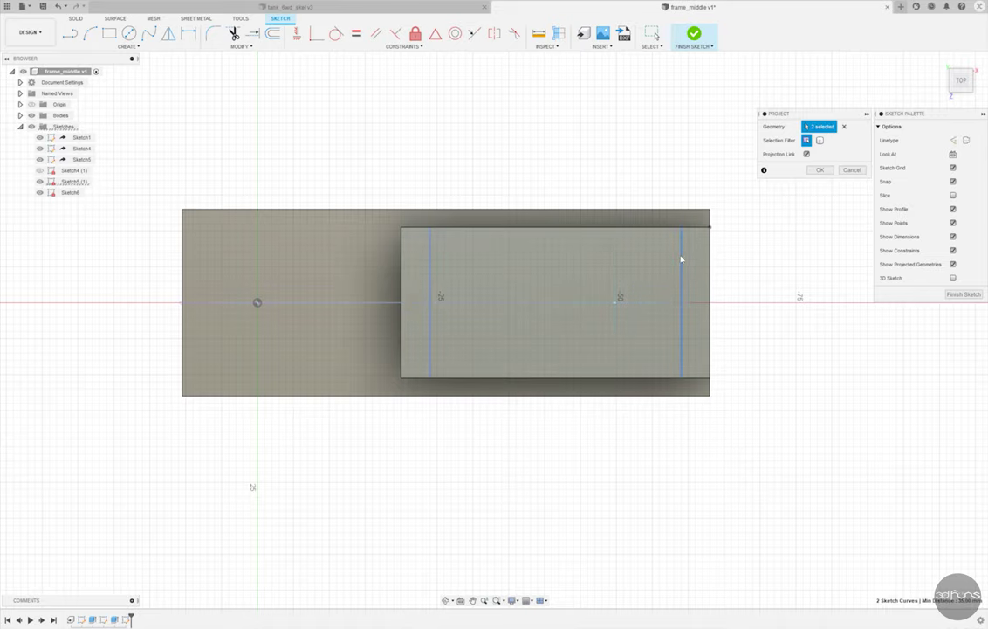
{"action": "left_click", "coordinate": [502, 252]}
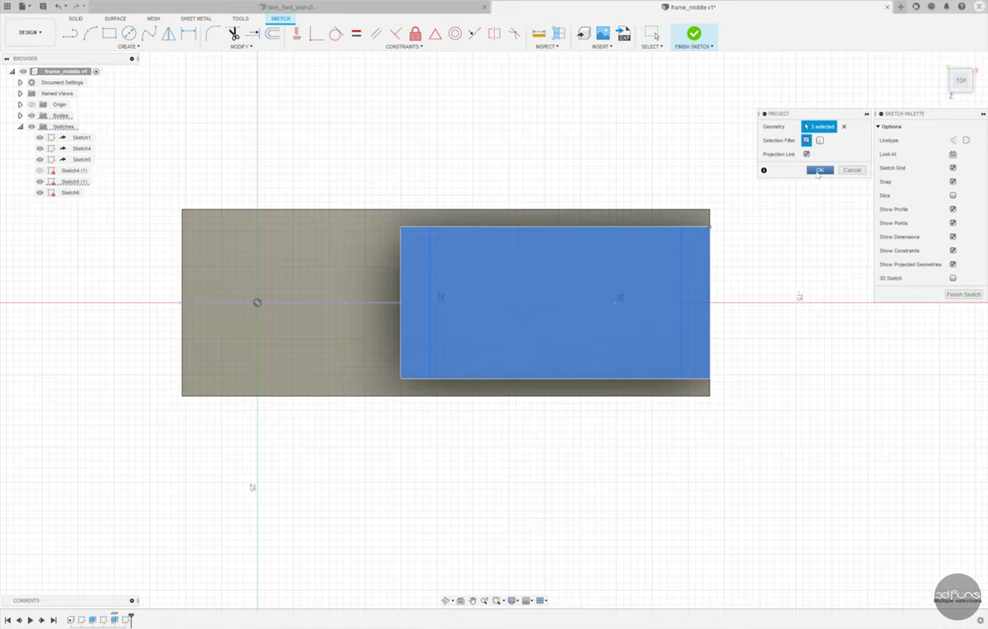
{"action": "left_click", "coordinate": [819, 170]}
- Draw a rectangle spanning between the two inset lines and finish the sketch
{"action": "left_click", "coordinate": [109, 34]}
{"action": "left_click", "coordinate": [429, 227]}
{"action": "left_click", "coordinate": [401, 378]}
{"action": "left_click", "coordinate": [57, 7]}
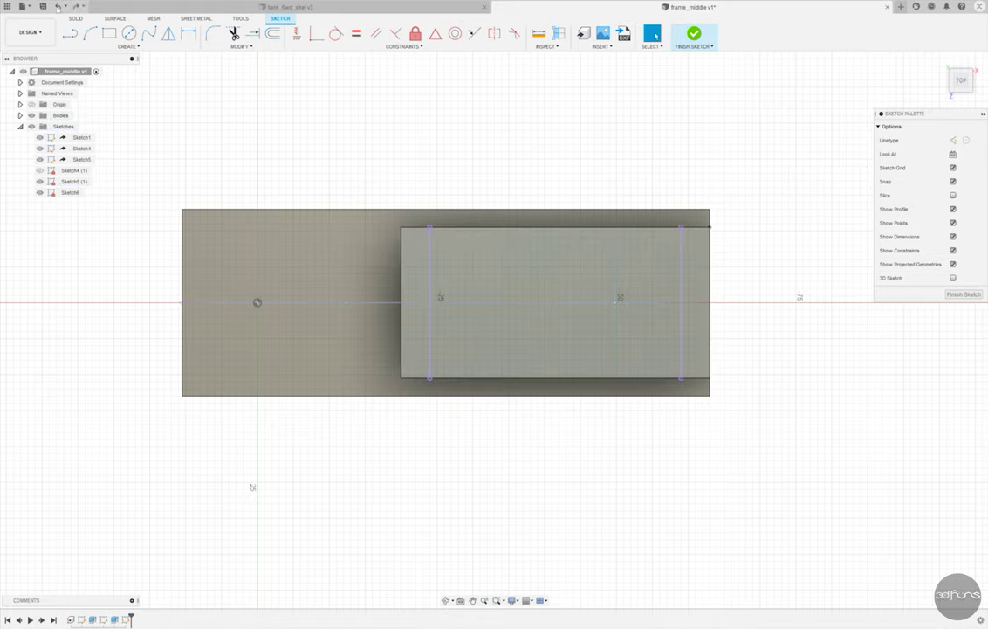
{"action": "left_click", "coordinate": [109, 33]}
{"action": "left_click", "coordinate": [429, 227]}
{"action": "left_click", "coordinate": [681, 378]}
{"action": "scroll", "coordinate": [741, 243], "scroll_direction": "up", "scroll_amount": 2}
{"action": "scroll", "coordinate": [706, 146], "scroll_direction": "up", "scroll_amount": 3}
{"action": "left_click", "coordinate": [694, 33]}
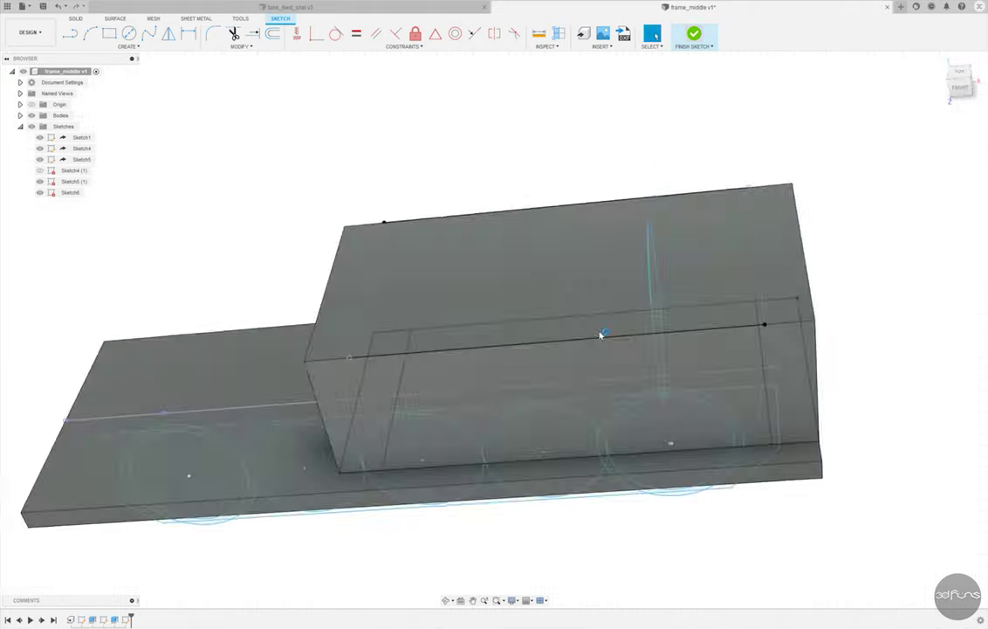
- Extrude the rectangle 7 mm down into the box as a cut
{"action": "left_click", "coordinate": [85, 33]}
{"action": "left_click", "coordinate": [576, 188]}
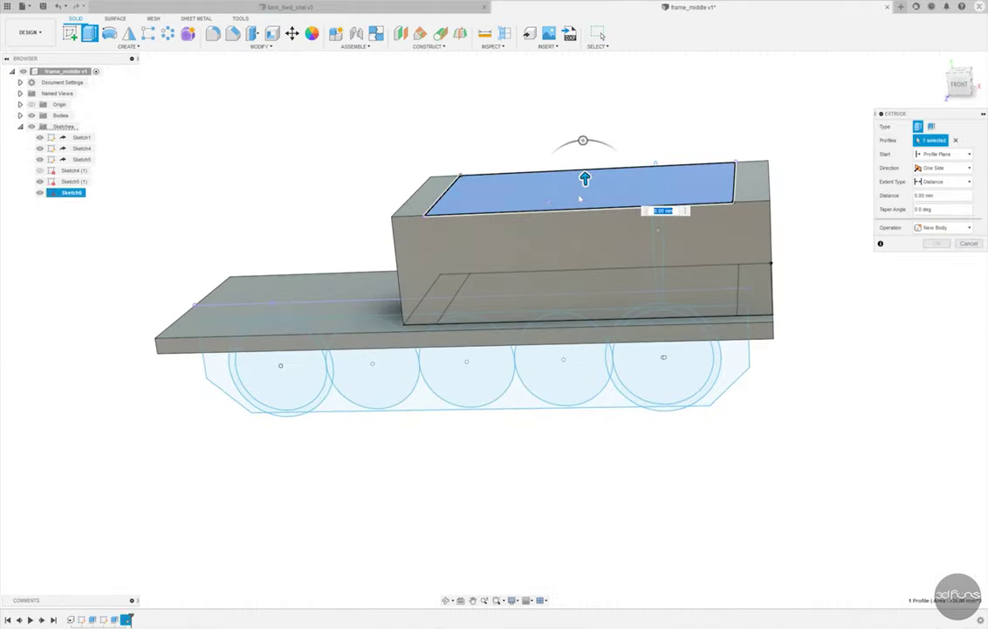
{"action": "left_click_drag", "start_coordinate": [585, 188], "coordinate": [587, 226]}
{"action": "type", "text": "7"}
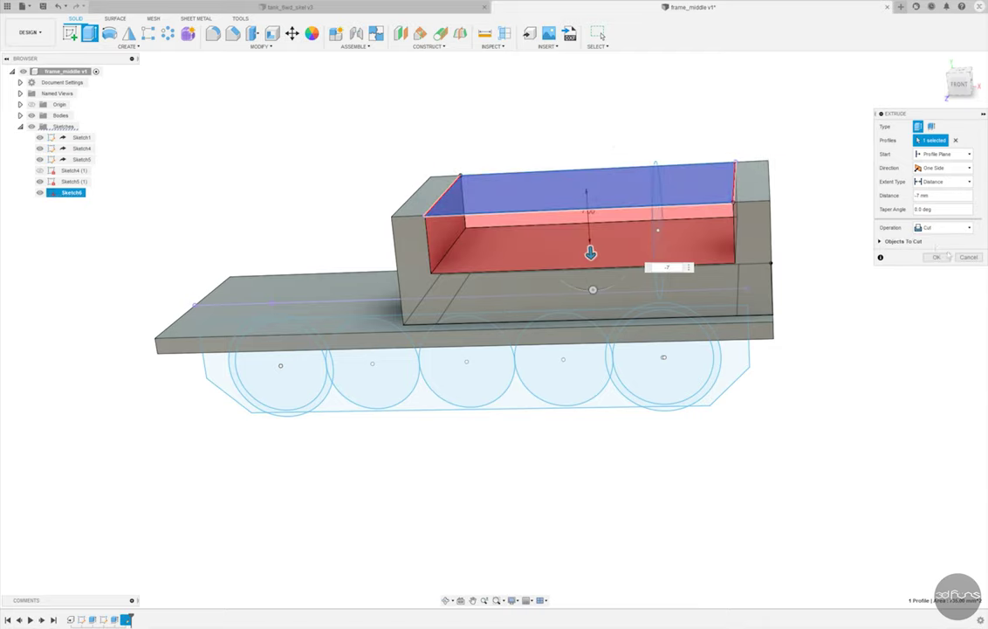
{"action": "key", "text": "Return"}
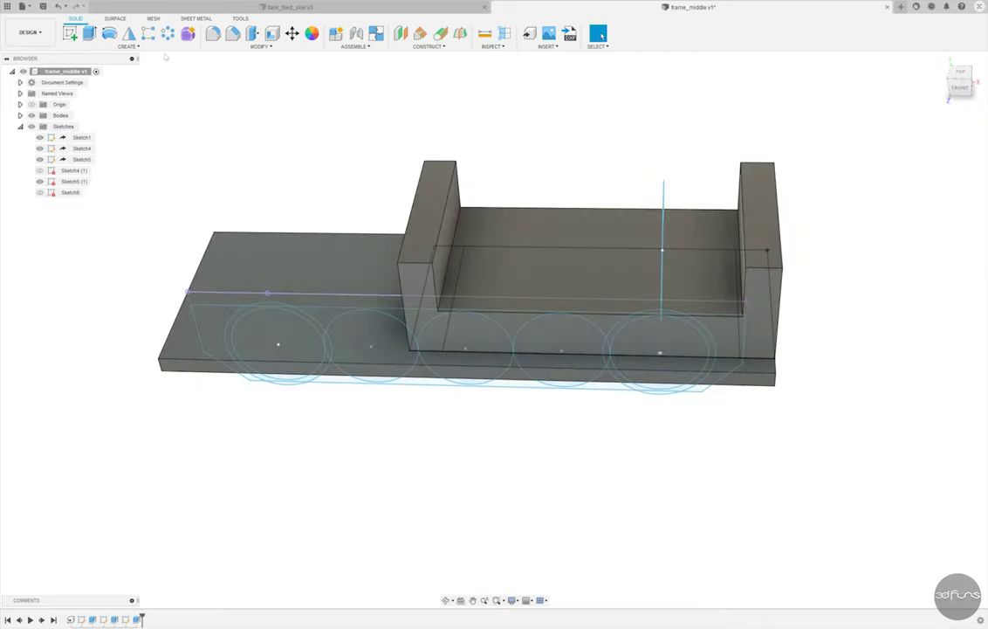
{"action": "left_click", "coordinate": [70, 33]}
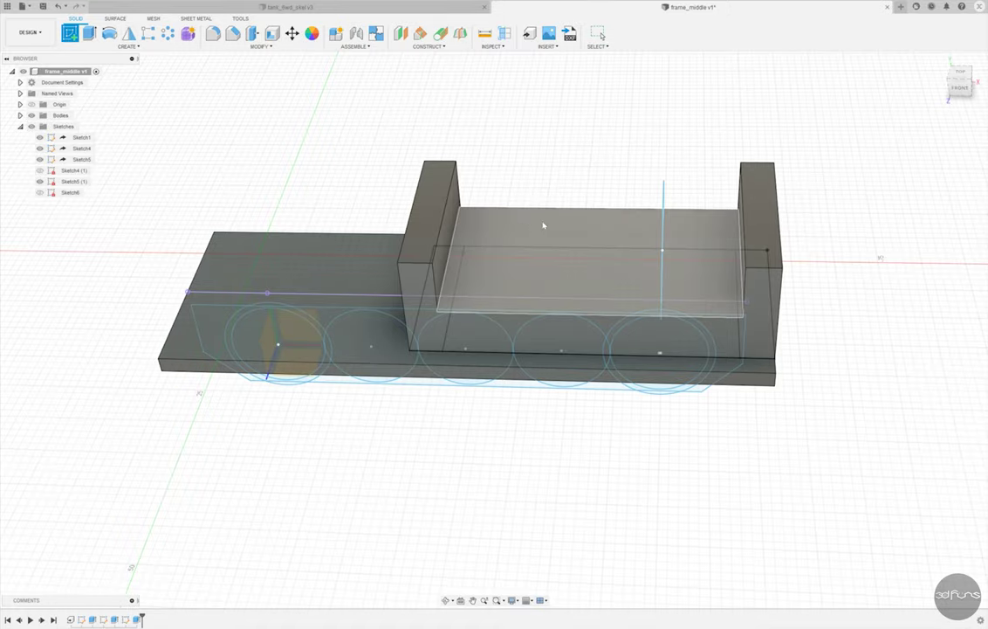
{"action": "left_click", "coordinate": [467, 225]}
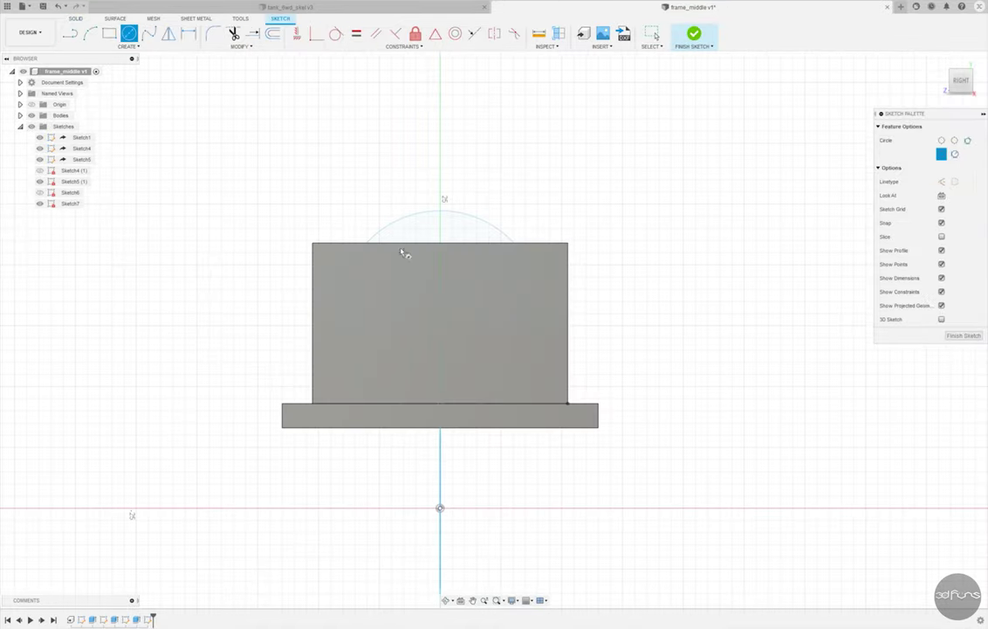
- Project the arc, draw a 120 mm diameter circle at its centre, and finish the sketch
{"action": "left_click", "coordinate": [128, 46]}
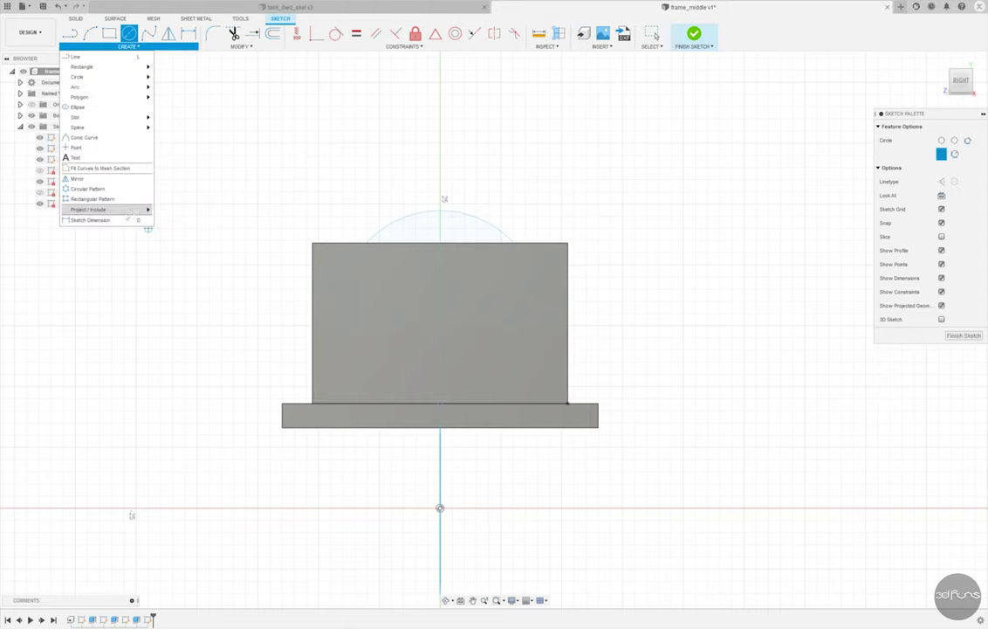
{"action": "left_click", "coordinate": [175, 209]}
{"action": "key", "text": "Escape"}
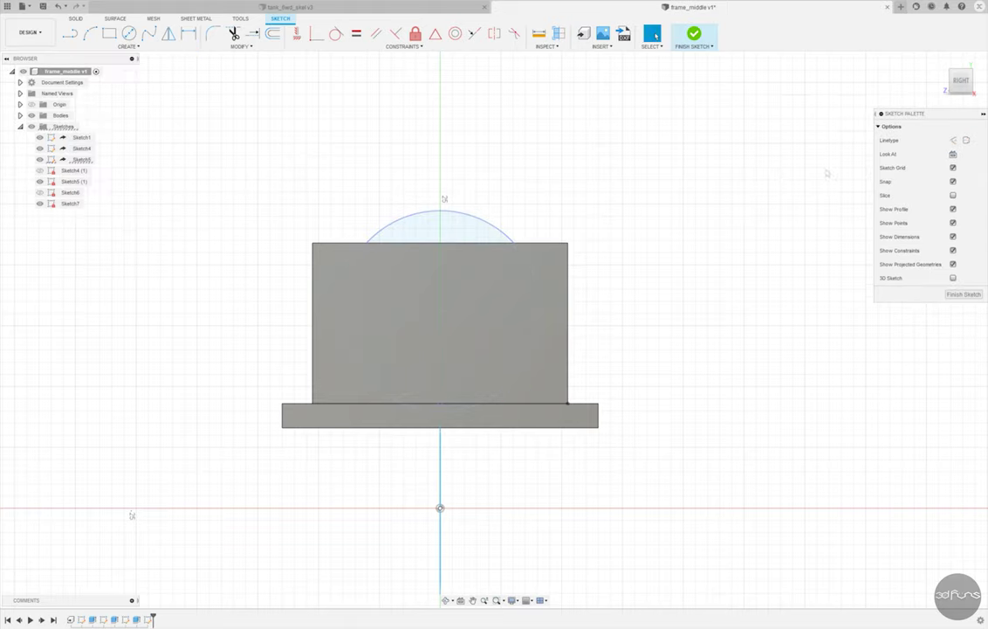
{"action": "left_click", "coordinate": [128, 34]}
{"action": "left_click", "coordinate": [439, 311]}
{"action": "left_click", "coordinate": [434, 192]}
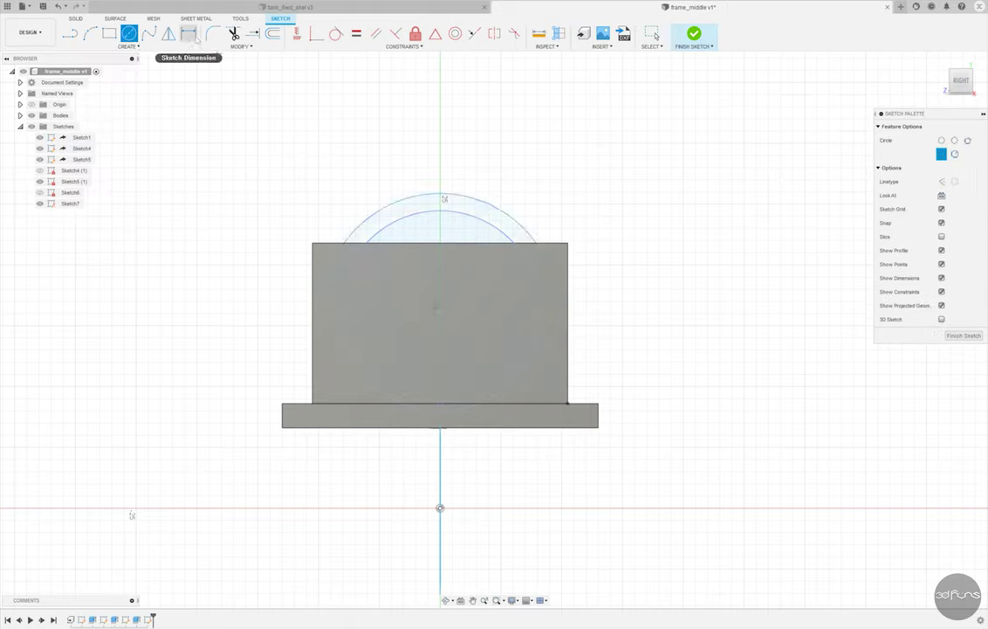
{"action": "left_click", "coordinate": [188, 34]}
{"action": "left_click", "coordinate": [572, 212]}
{"action": "type", "text": "120"}
{"action": "key", "text": "Return"}
{"action": "left_click", "coordinate": [694, 35]}
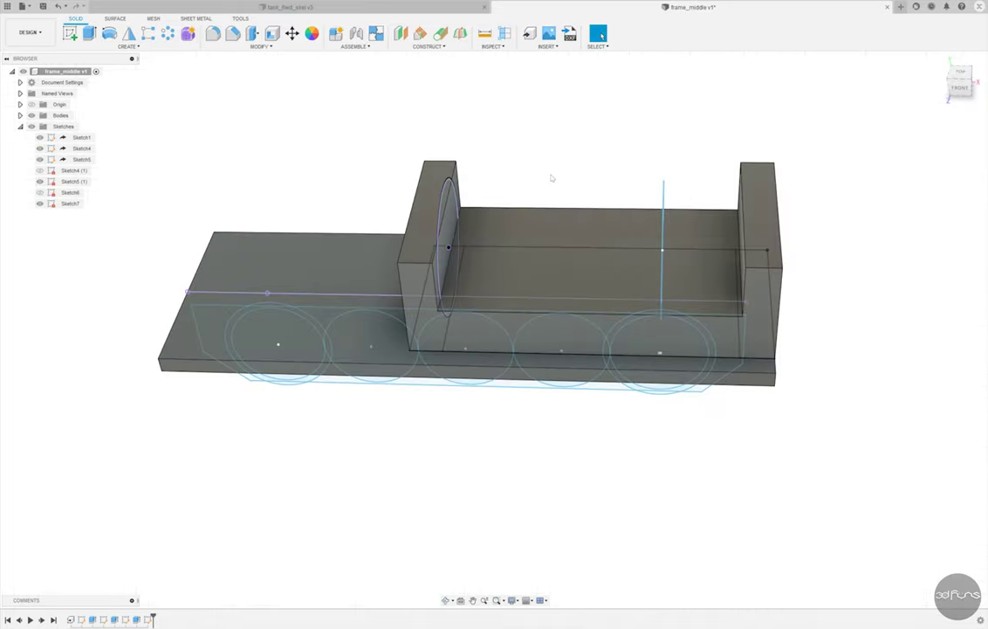
- Set up a cut extrusion of the crescent and inner circle profiles up to the far end wall
{"action": "key", "text": "e"}
{"action": "scroll", "coordinate": [384, 187], "scroll_direction": "up", "scroll_amount": 5}
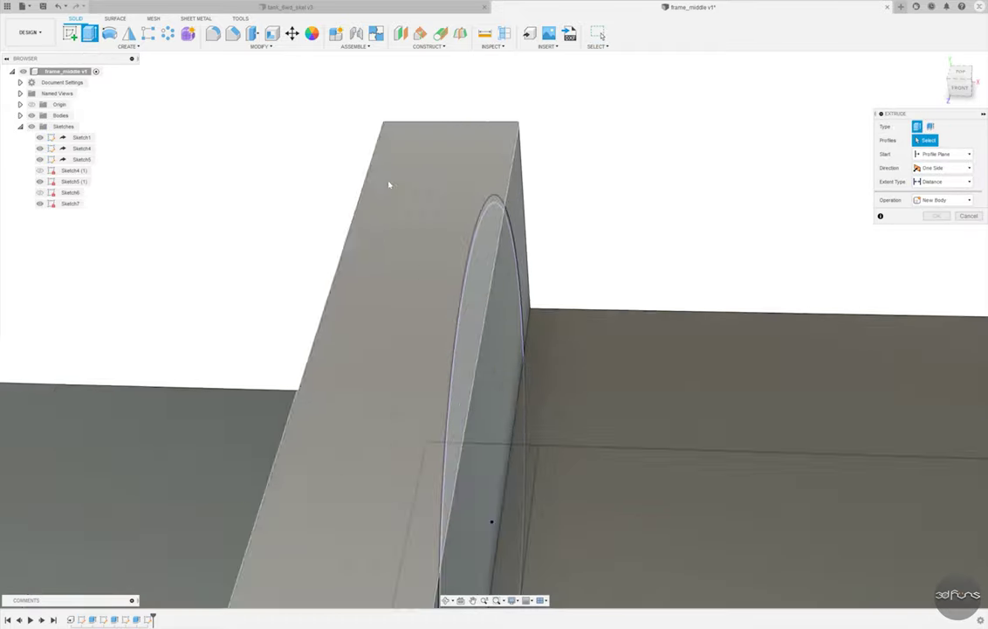
{"action": "left_click", "coordinate": [528, 209]}
{"action": "left_click", "coordinate": [529, 261]}
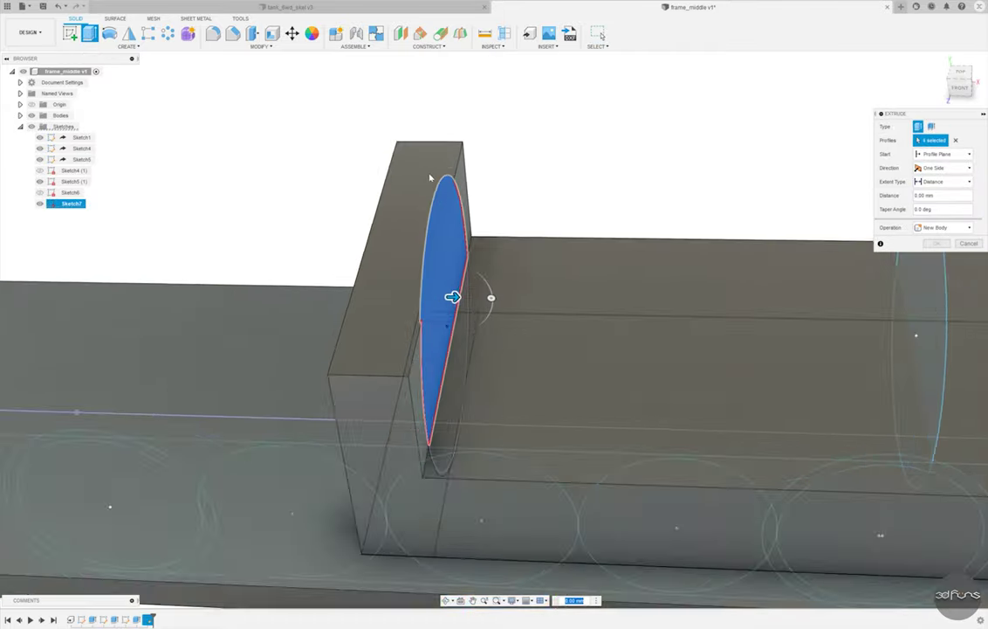
{"action": "scroll", "coordinate": [532, 280], "scroll_direction": "down", "scroll_amount": 5}
{"action": "left_click", "coordinate": [943, 181]}
{"action": "left_click", "coordinate": [932, 203]}
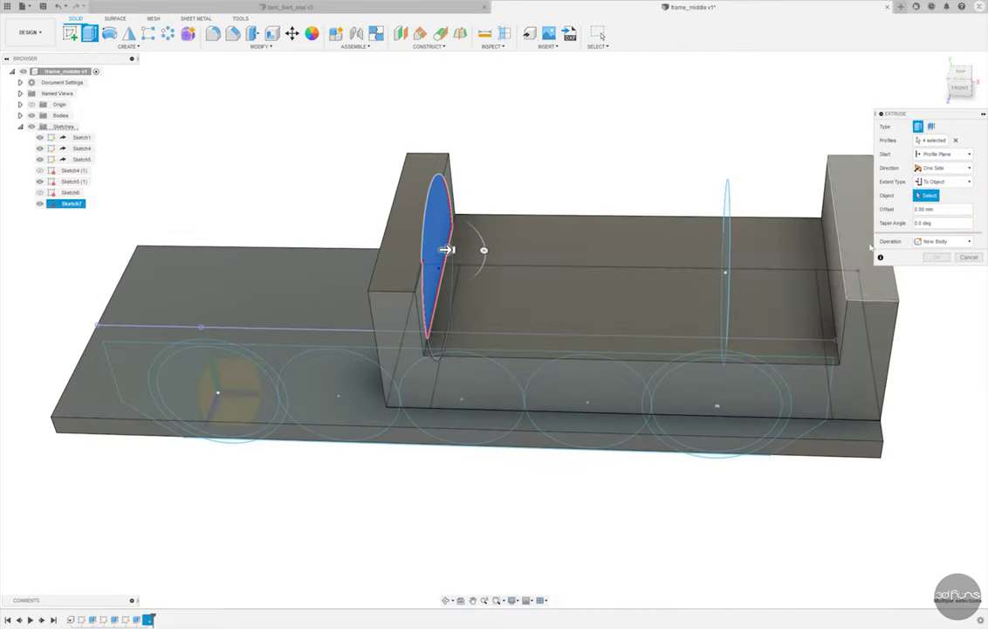
{"action": "left_click", "coordinate": [840, 254]}
{"action": "left_click", "coordinate": [943, 255]}
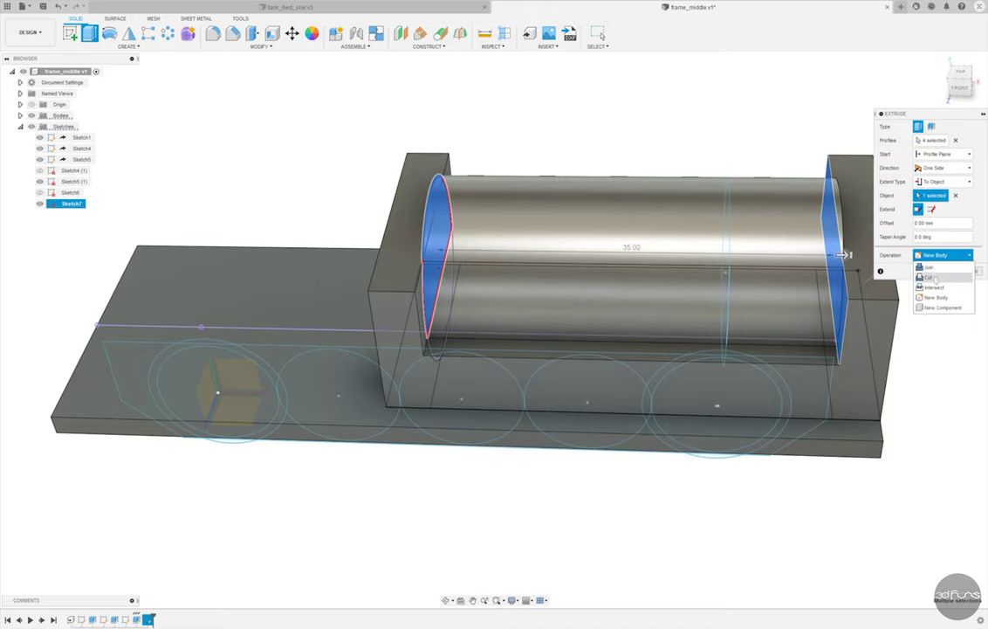
{"action": "left_click", "coordinate": [930, 281]}
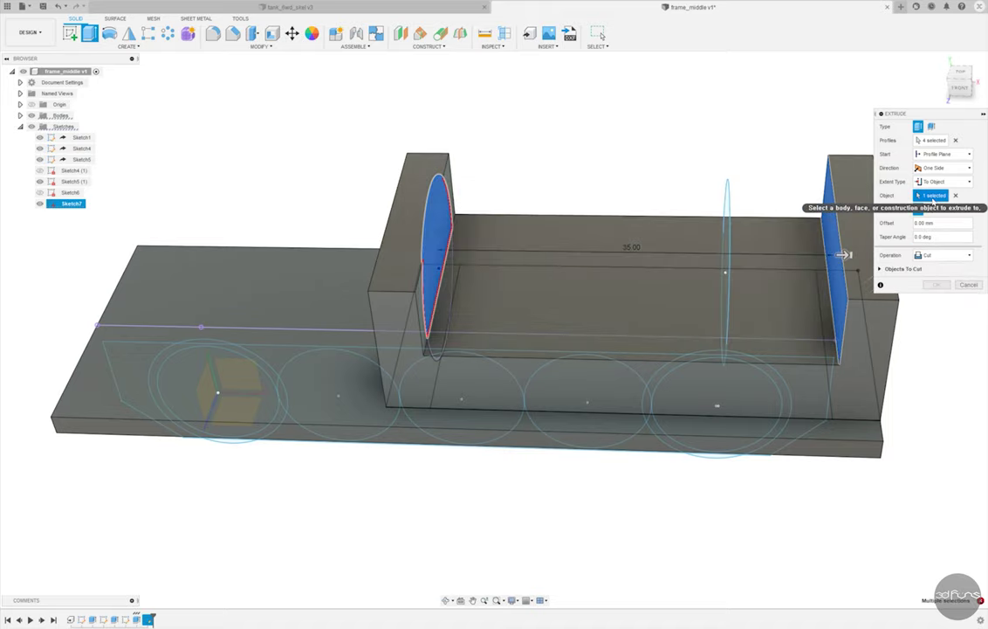
- Add the left circle half to the profiles and apply the cylindrical trough cut
{"action": "scroll", "coordinate": [739, 296], "scroll_direction": "up", "scroll_amount": 3}
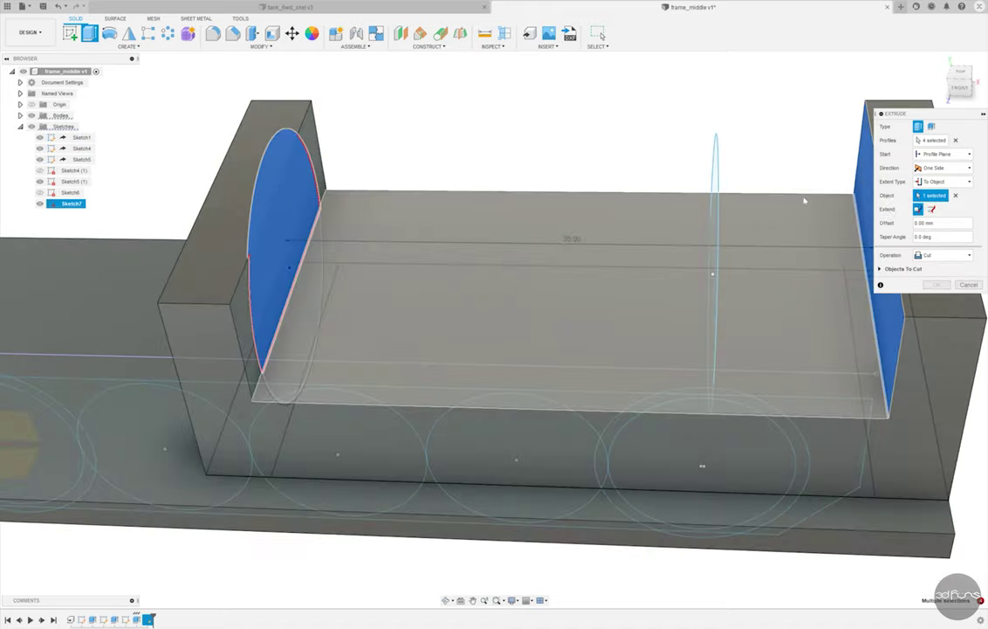
{"action": "left_click", "coordinate": [306, 317]}
{"action": "scroll", "coordinate": [250, 267], "scroll_direction": "up", "scroll_amount": 3}
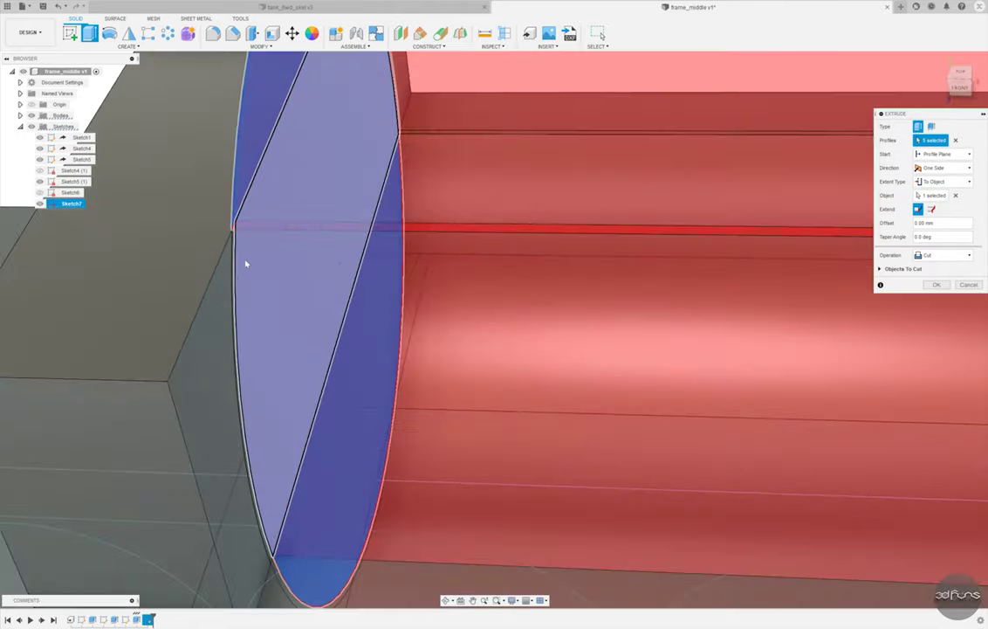
{"action": "scroll", "coordinate": [148, 221], "scroll_direction": "up", "scroll_amount": 2}
{"action": "scroll", "coordinate": [227, 293], "scroll_direction": "down", "scroll_amount": 4}
{"action": "scroll", "coordinate": [623, 241], "scroll_direction": "down", "scroll_amount": 3}
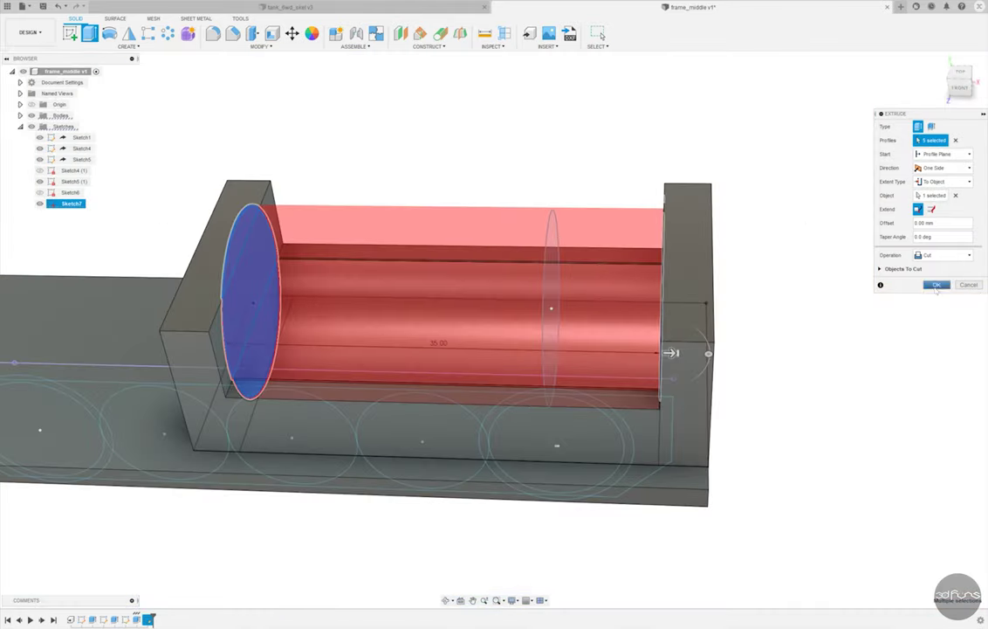
{"action": "left_click", "coordinate": [936, 286]}
{"action": "middle_click_drag", "start_coordinate": [734, 254], "coordinate": [760, 245], "text": "shift"}
- Hide the copied sketches so only Sketch1, Sketch4 and Sketch5 show, then begin a new sketch
{"action": "left_click", "coordinate": [40, 180]}
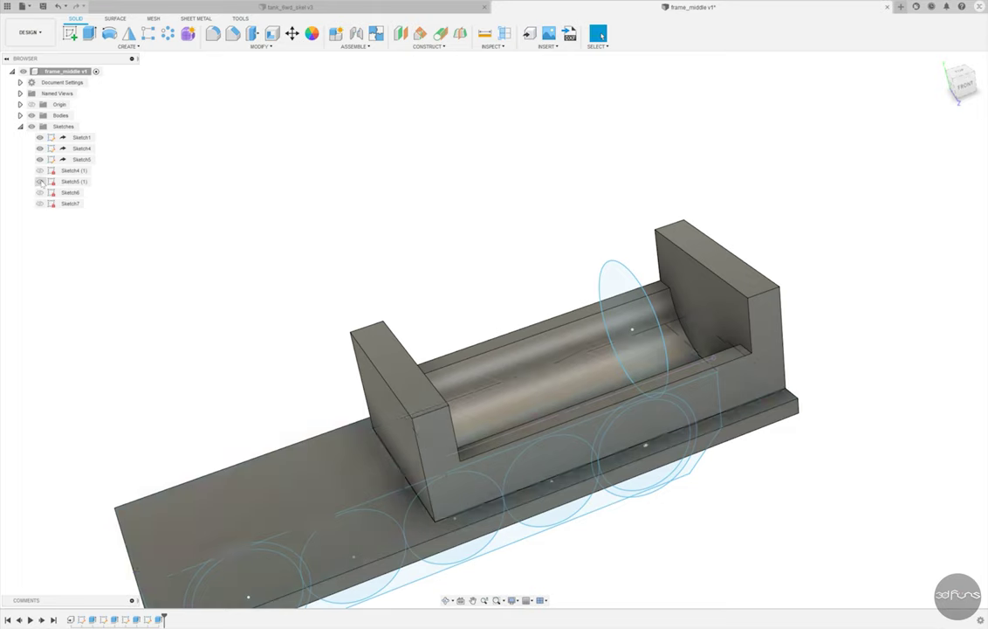
{"action": "left_click", "coordinate": [39, 148]}
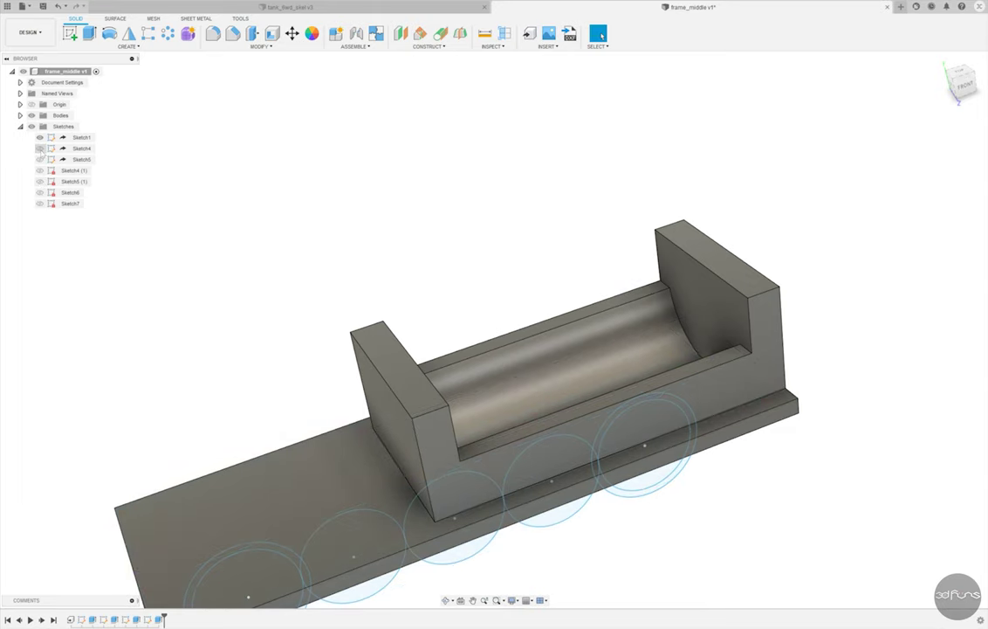
{"action": "left_click", "coordinate": [39, 159]}
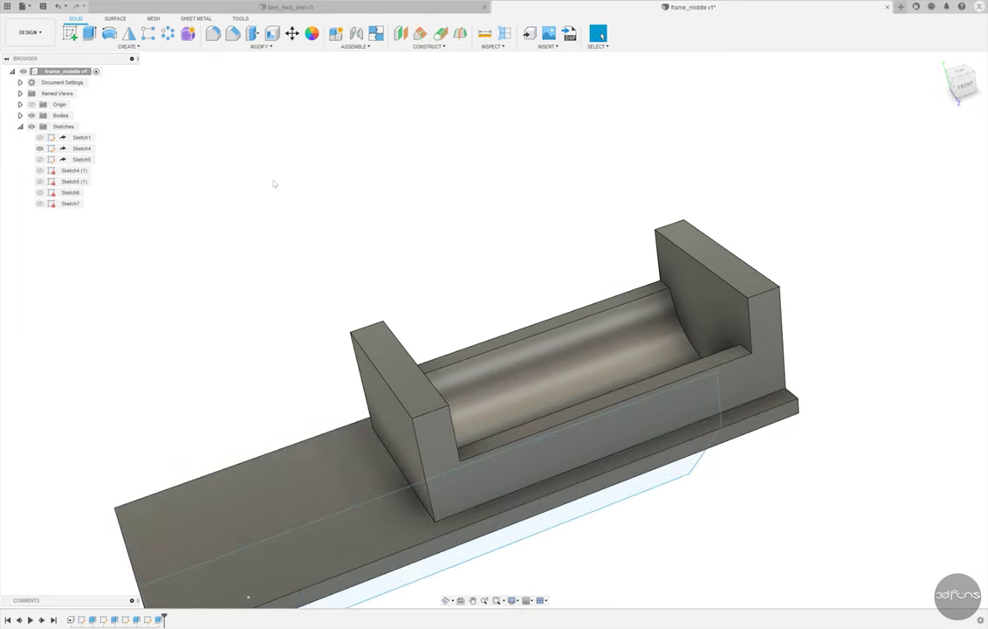
{"action": "left_click", "coordinate": [40, 137]}
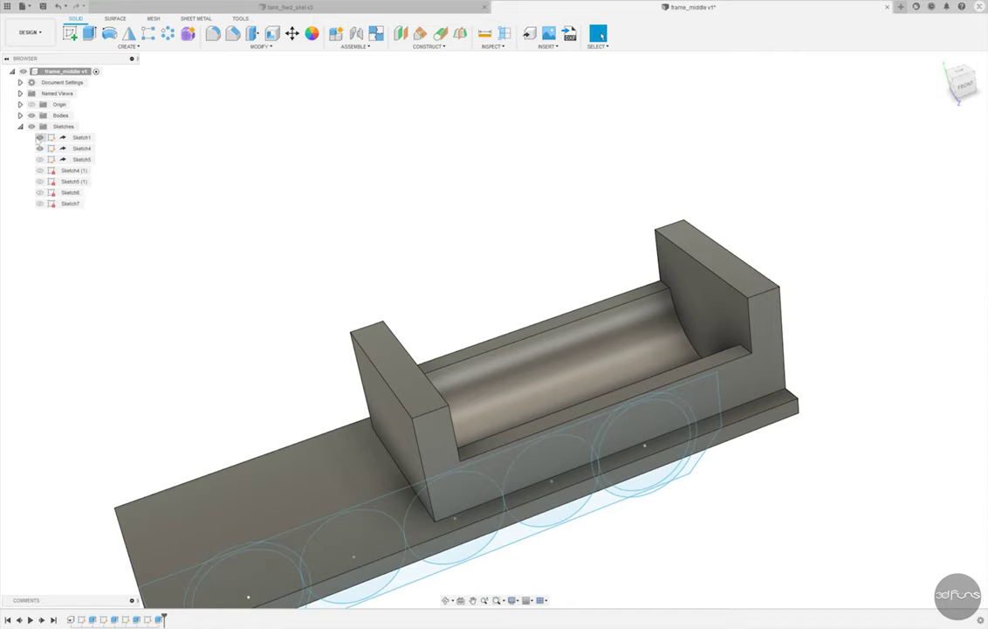
{"action": "left_click", "coordinate": [70, 33]}
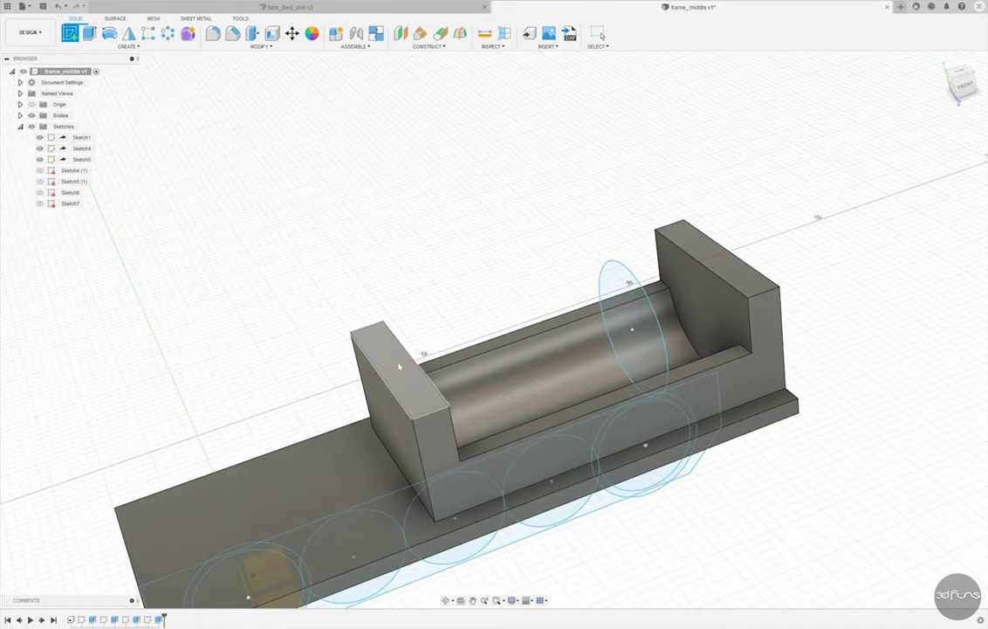
- On the chosen plane, draw slot rectangles on the right and left end walls
{"action": "left_click", "coordinate": [535, 405]}
{"action": "scroll", "coordinate": [828, 353], "scroll_direction": "up", "scroll_amount": 3}
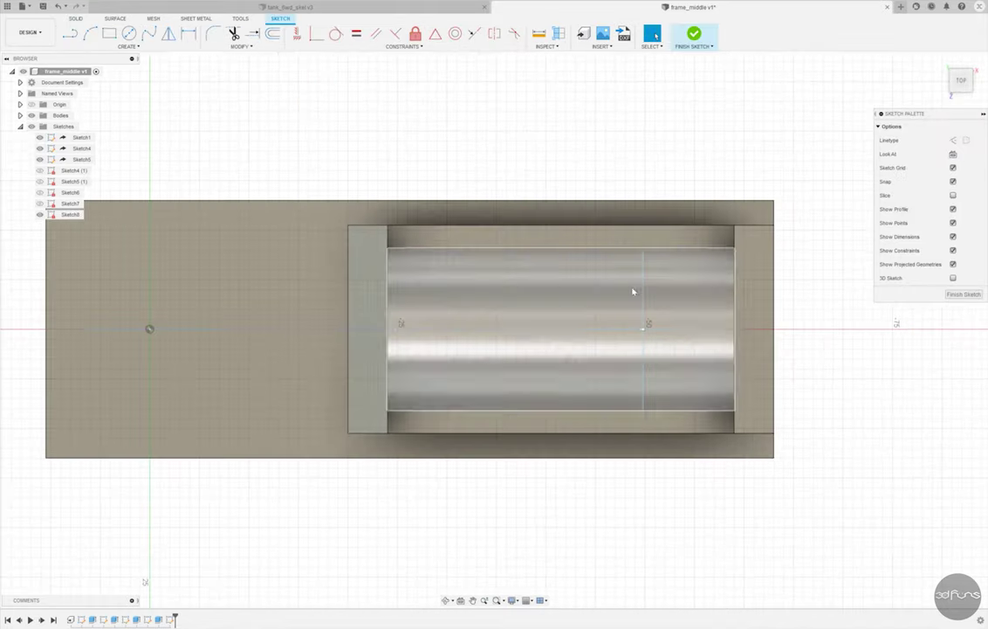
{"action": "left_click", "coordinate": [109, 33]}
{"action": "scroll", "coordinate": [750, 280], "scroll_direction": "up", "scroll_amount": 3}
{"action": "left_click", "coordinate": [739, 250]}
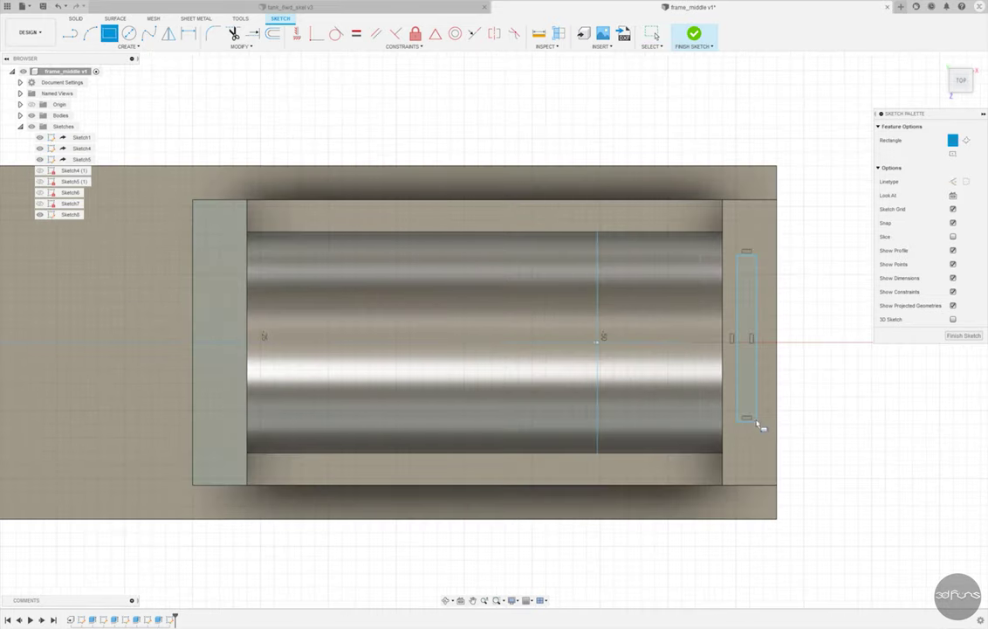
{"action": "left_click", "coordinate": [227, 231]}
{"action": "left_click", "coordinate": [213, 426]}
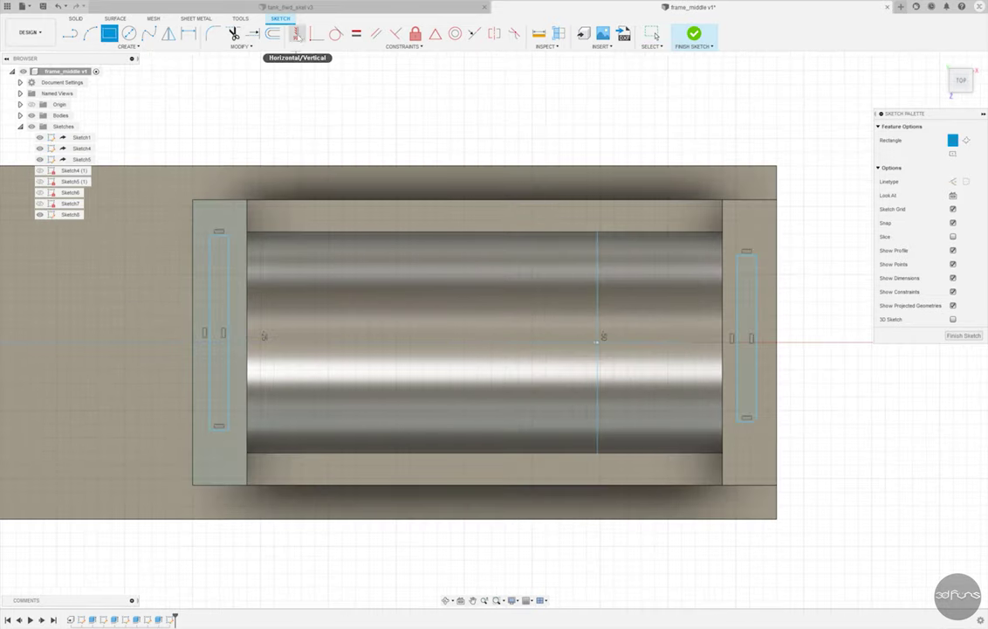
- Align the two slots' tops and make their side and top edges equal
{"action": "left_click", "coordinate": [296, 33]}
{"action": "left_click", "coordinate": [738, 256]}
{"action": "left_click", "coordinate": [236, 233]}
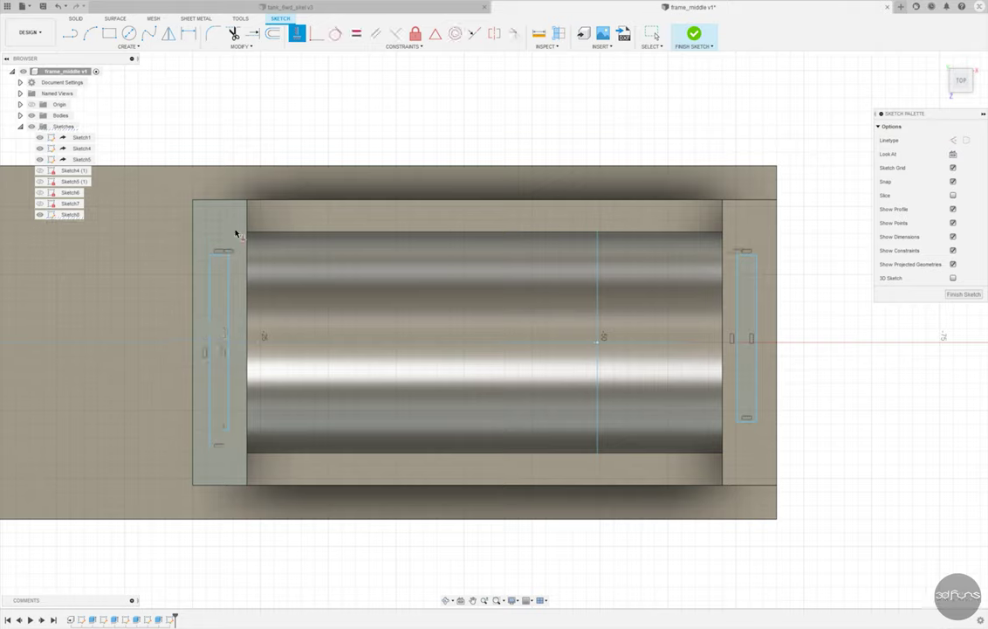
{"action": "left_click", "coordinate": [356, 33]}
{"action": "left_click", "coordinate": [229, 276]}
{"action": "left_click", "coordinate": [737, 287]}
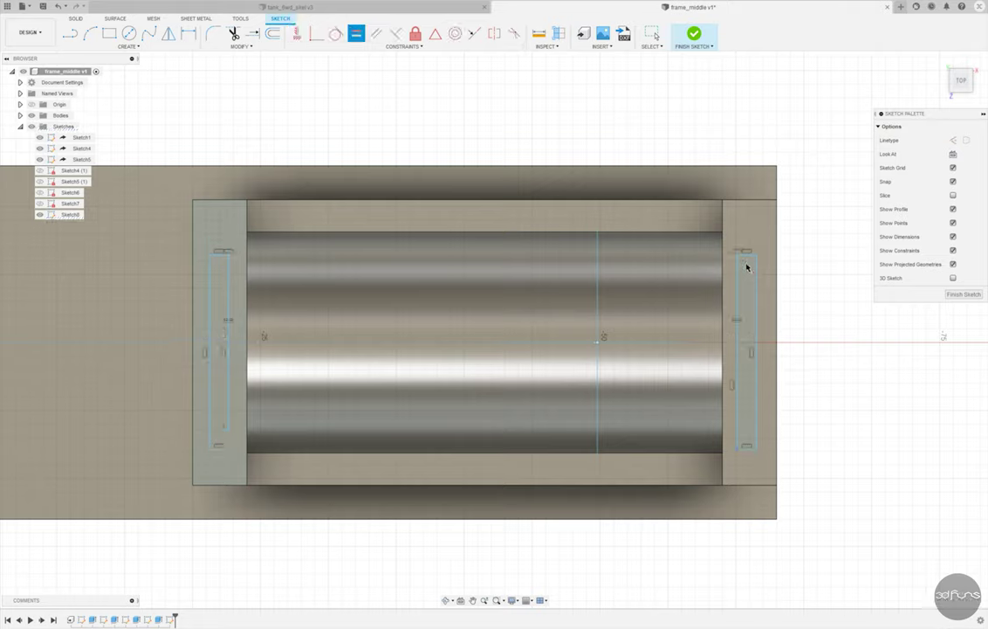
{"action": "left_click", "coordinate": [220, 254]}
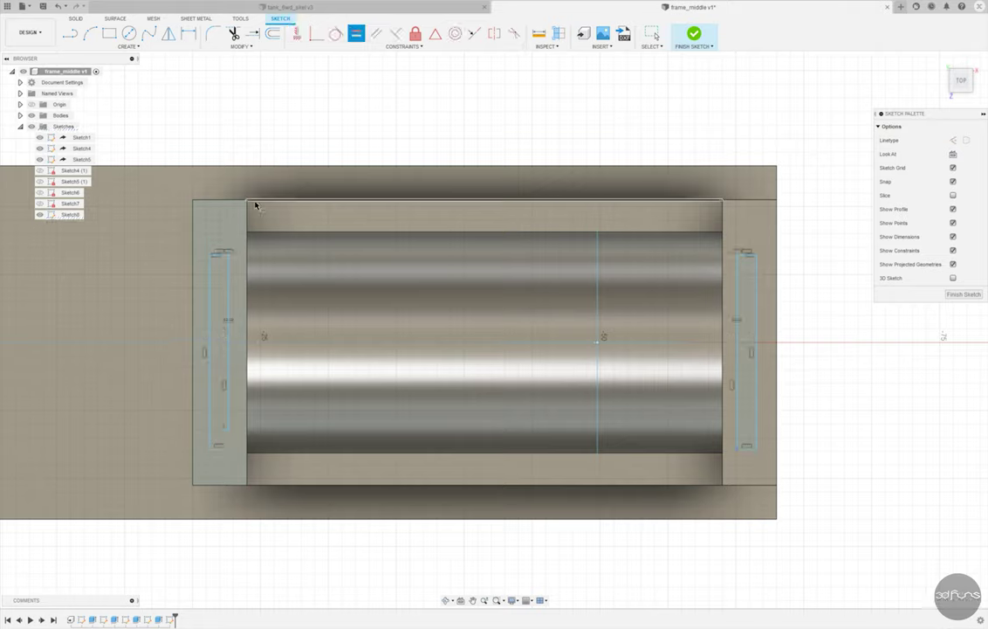
- Dimension the right slot: 1.20 offset from the trough, 1.00 width, 9 length
{"action": "left_click", "coordinate": [723, 290]}
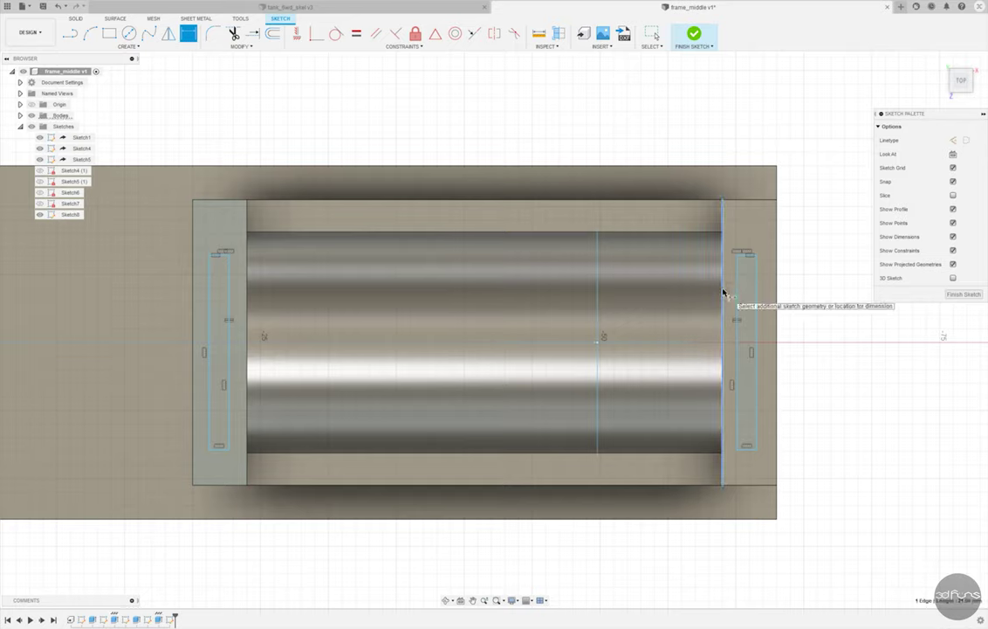
{"action": "left_click", "coordinate": [737, 288]}
{"action": "left_click", "coordinate": [742, 138]}
{"action": "key", "text": "Return"}
{"action": "left_click", "coordinate": [749, 259]}
{"action": "left_click", "coordinate": [751, 221]}
{"action": "type", "text": "1"}
{"action": "key", "text": "Return"}
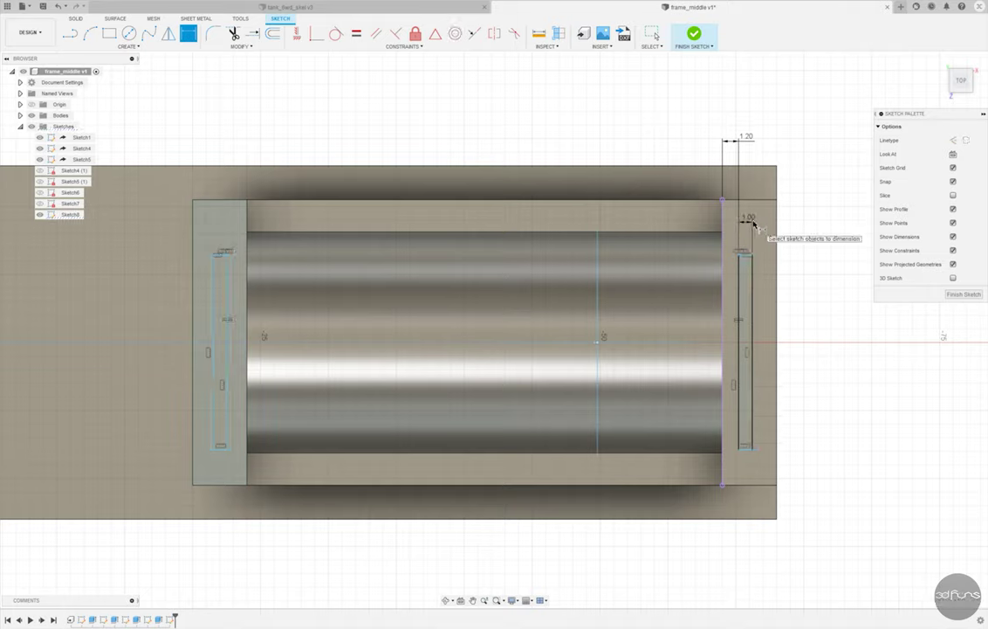
{"action": "left_click", "coordinate": [749, 328]}
{"action": "left_click", "coordinate": [812, 327]}
{"action": "type", "text": "9"}
{"action": "key", "text": "Return"}
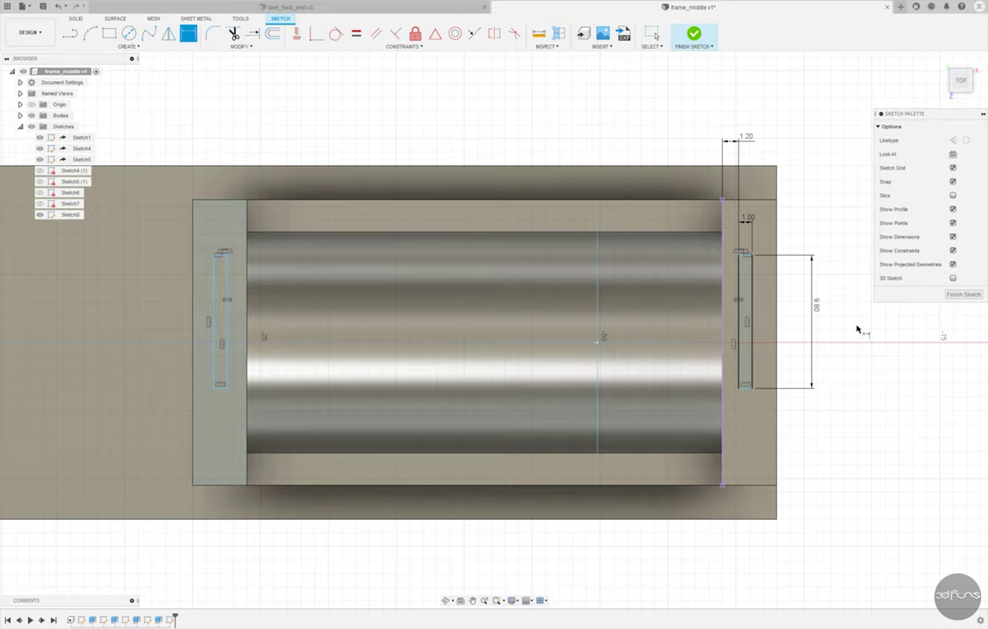
- Give the left slot a 1.2 offset, add a symmetry constraint, and finish the sketch
{"action": "left_click", "coordinate": [226, 280]}
{"action": "left_click", "coordinate": [246, 279]}
{"action": "left_click", "coordinate": [239, 217]}
{"action": "type", "text": "1.2"}
{"action": "key", "text": "Return"}
{"action": "left_click", "coordinate": [494, 33]}
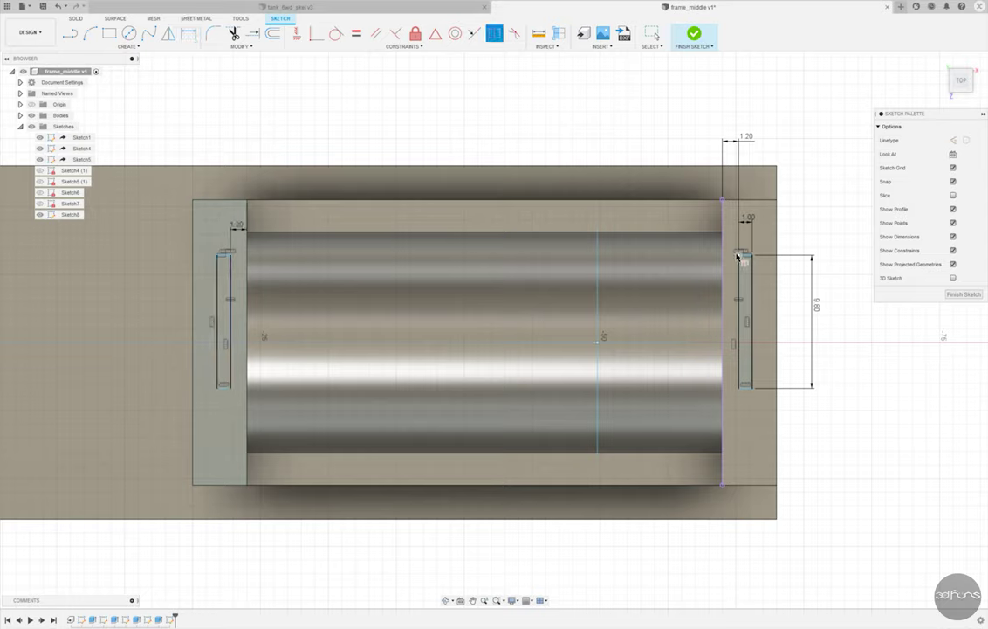
{"action": "left_click", "coordinate": [739, 389]}
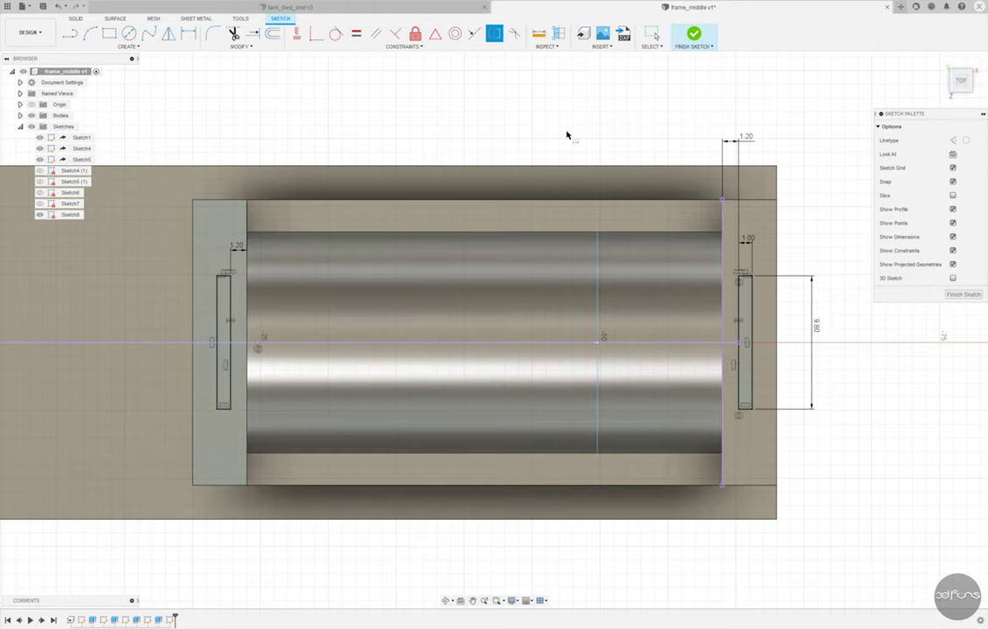
{"action": "left_click", "coordinate": [694, 33]}
- Extrude both slot profiles down into the walls as a cut, then reopen the slot sketch
{"action": "key", "text": "e"}
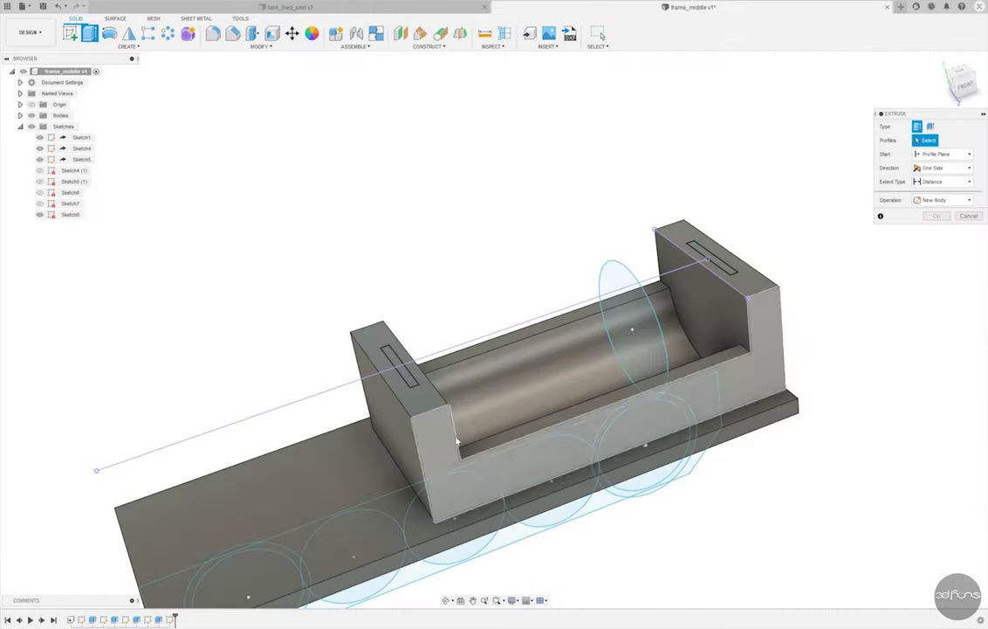
{"action": "left_click", "coordinate": [399, 365]}
{"action": "left_click", "coordinate": [714, 262]}
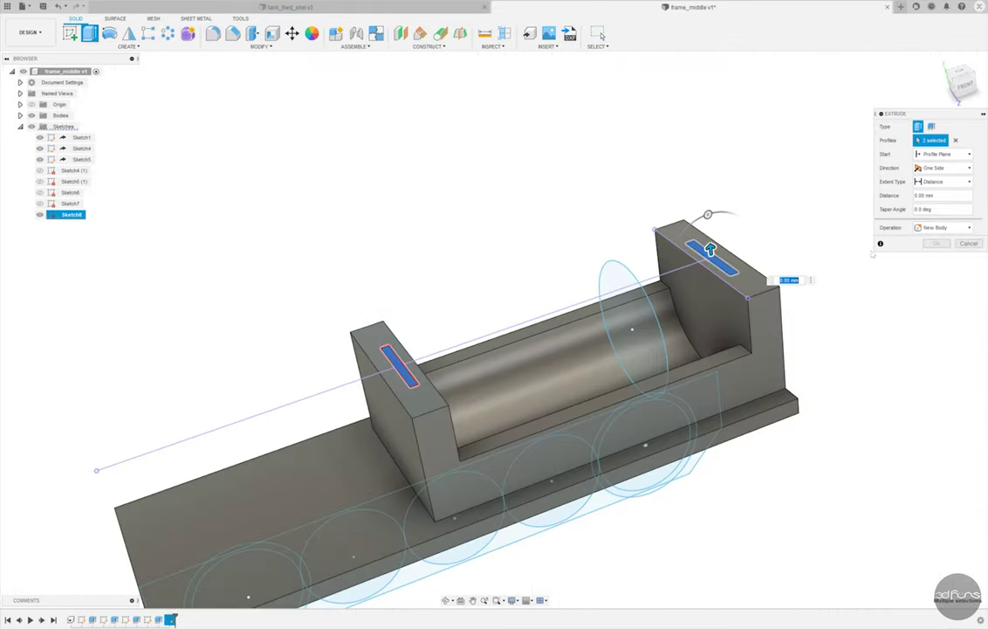
{"action": "left_click_drag", "start_coordinate": [710, 247], "coordinate": [705, 310]}
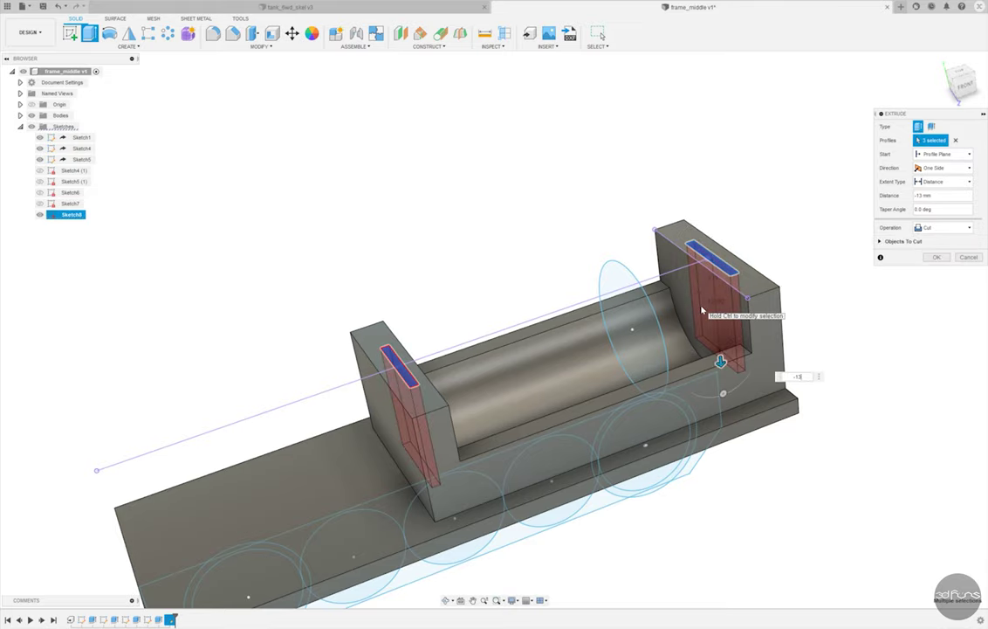
{"action": "key", "text": "Return"}
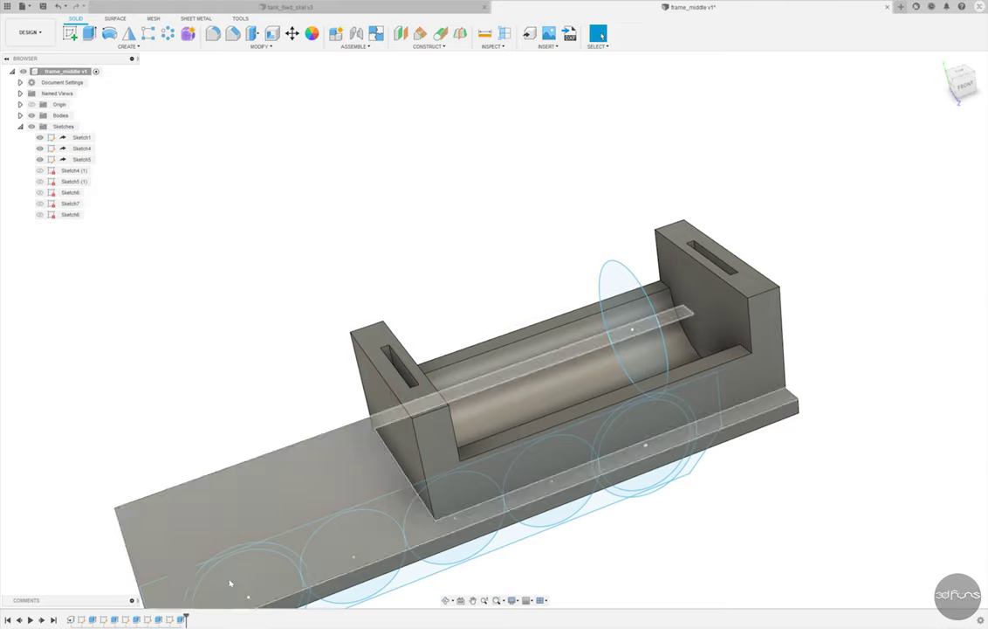
{"action": "right_click", "coordinate": [170, 619]}
{"action": "left_click", "coordinate": [209, 543]}
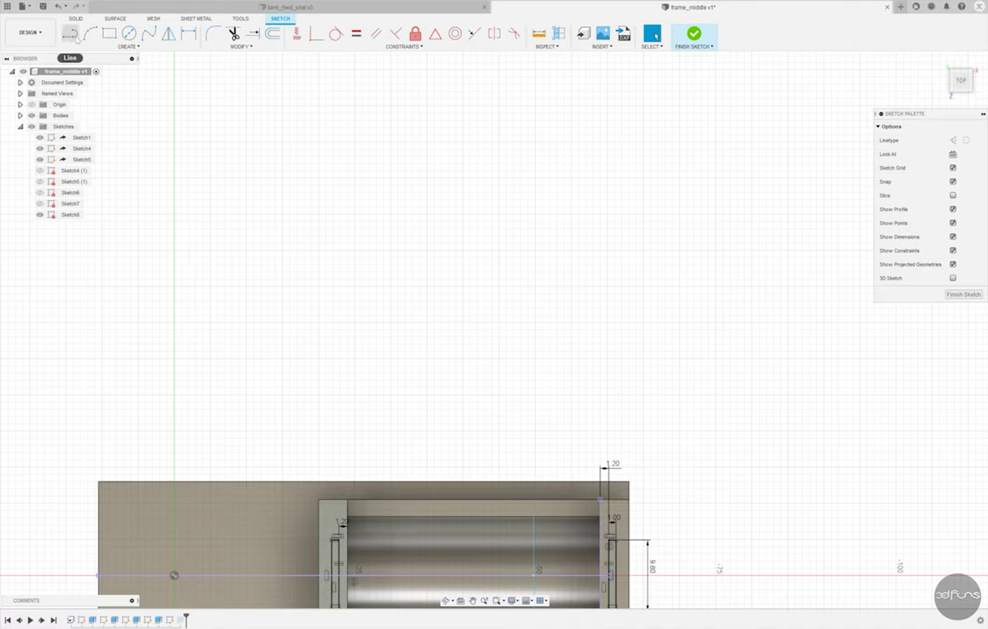
- Draw a small rectangle beside the right slot and dimension its height 5.4
{"action": "key", "text": "r"}
{"action": "scroll", "coordinate": [538, 284], "scroll_direction": "up", "scroll_amount": 5}
{"action": "scroll", "coordinate": [538, 284], "scroll_direction": "up", "scroll_amount": 3}
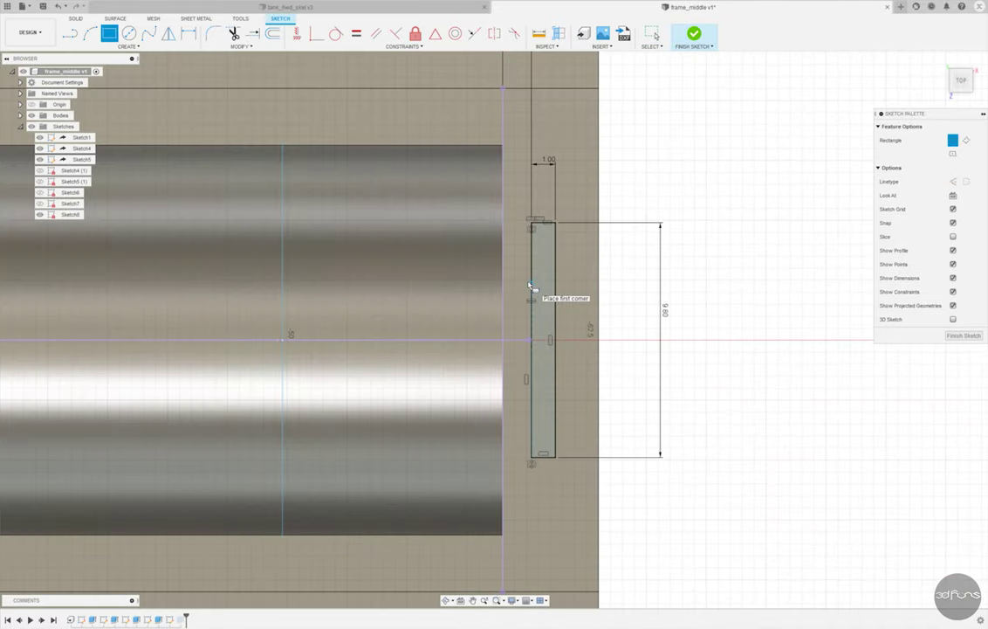
{"action": "left_click", "coordinate": [530, 272]}
{"action": "left_click", "coordinate": [505, 431]}
{"action": "left_click", "coordinate": [655, 36]}
{"action": "left_click", "coordinate": [504, 323]}
{"action": "left_click", "coordinate": [461, 327]}
{"action": "type", "text": "5.4"}
{"action": "key", "text": "Return"}
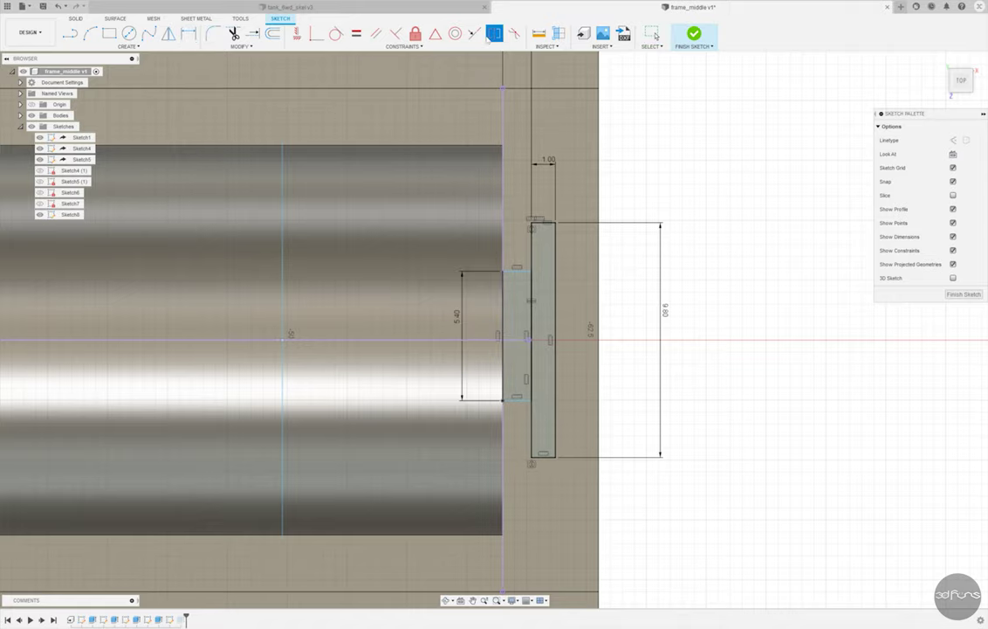
- Constrain the small rectangle's corner, then try mirroring it and cancel
{"action": "left_click", "coordinate": [494, 33]}
{"action": "left_click", "coordinate": [502, 271]}
{"action": "scroll", "coordinate": [431, 343], "scroll_direction": "down", "scroll_amount": 5}
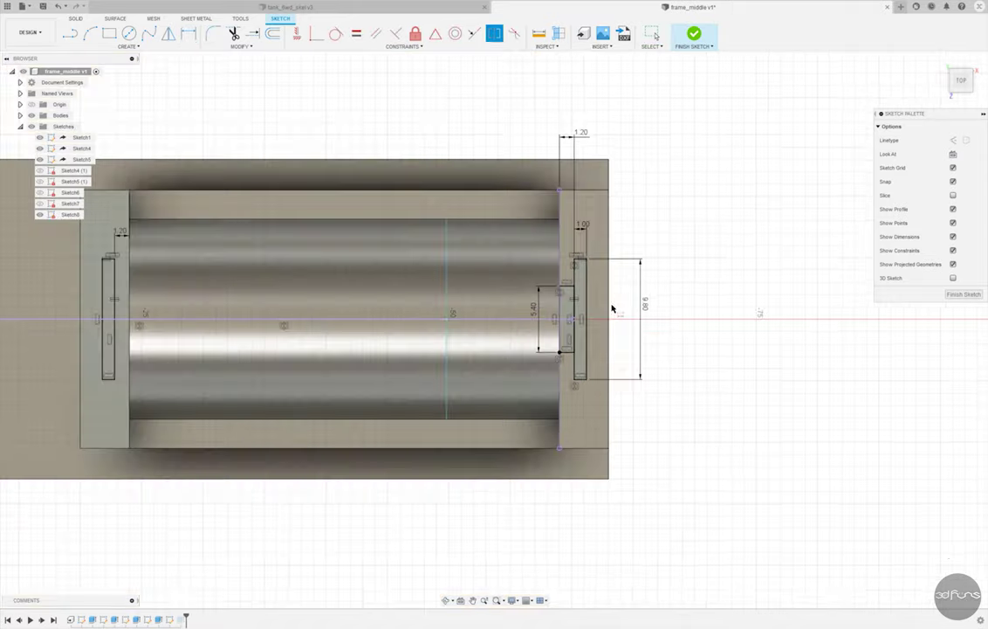
{"action": "scroll", "coordinate": [431, 343], "scroll_direction": "up", "scroll_amount": 4}
{"action": "left_click", "coordinate": [589, 340]}
{"action": "scroll", "coordinate": [640, 379], "scroll_direction": "down", "scroll_amount": 3}
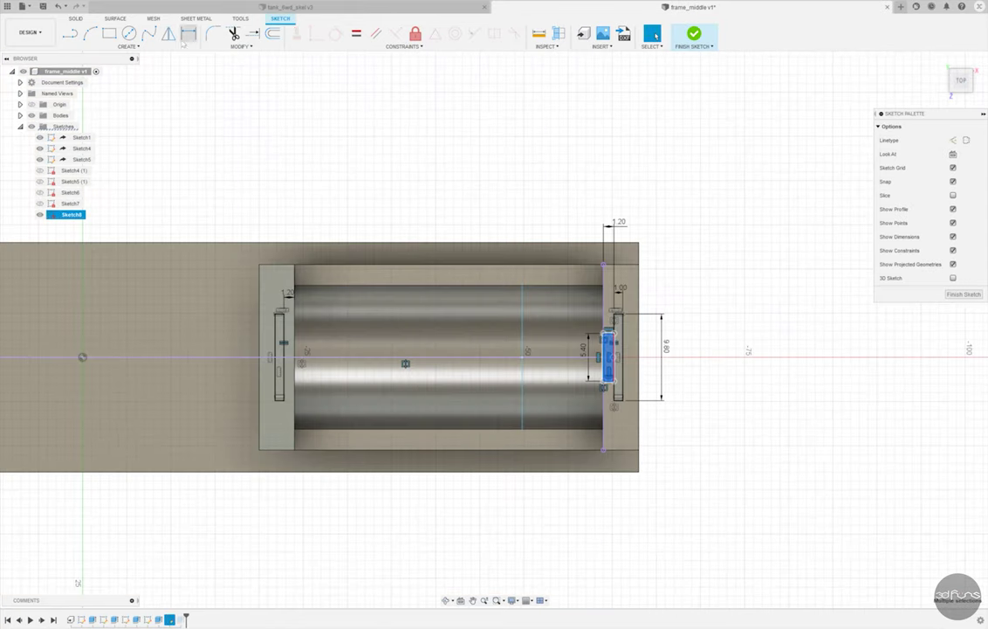
{"action": "left_click", "coordinate": [169, 33]}
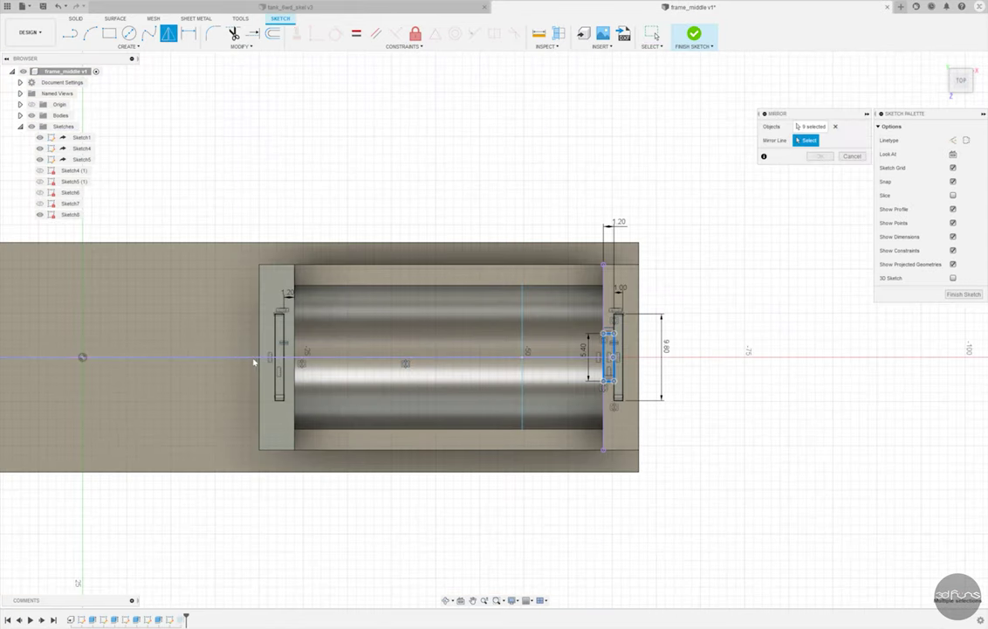
{"action": "left_click", "coordinate": [850, 155]}
- Draw a matching rectangle beside the left slot, align it with the right one, and finish the sketch
{"action": "key", "text": "r"}
{"action": "scroll", "coordinate": [280, 329], "scroll_direction": "up", "scroll_amount": 3}
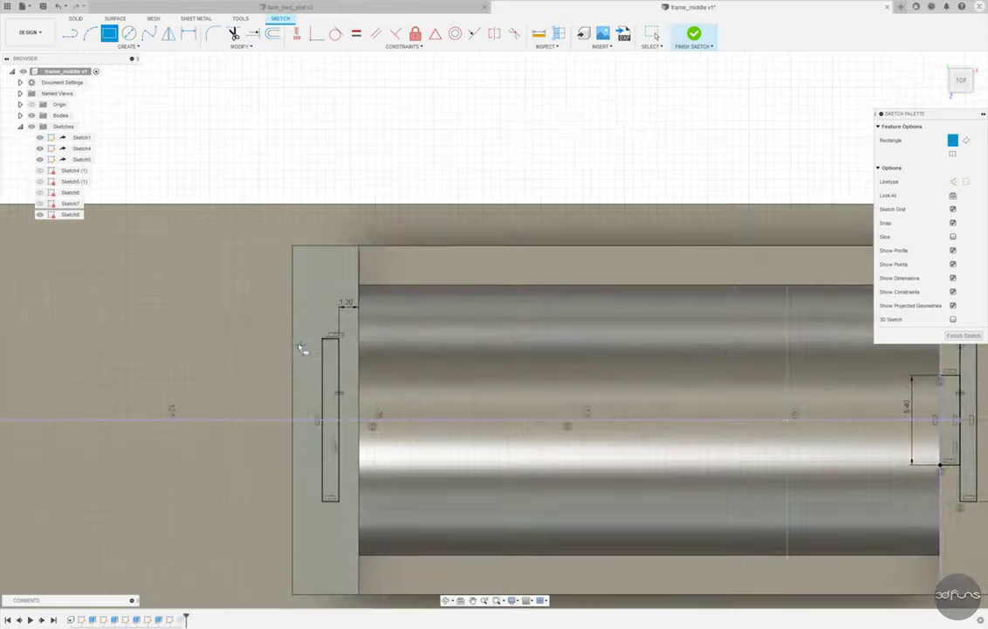
{"action": "scroll", "coordinate": [348, 399], "scroll_direction": "up", "scroll_amount": 2}
{"action": "left_click", "coordinate": [347, 396]}
{"action": "left_click", "coordinate": [297, 33]}
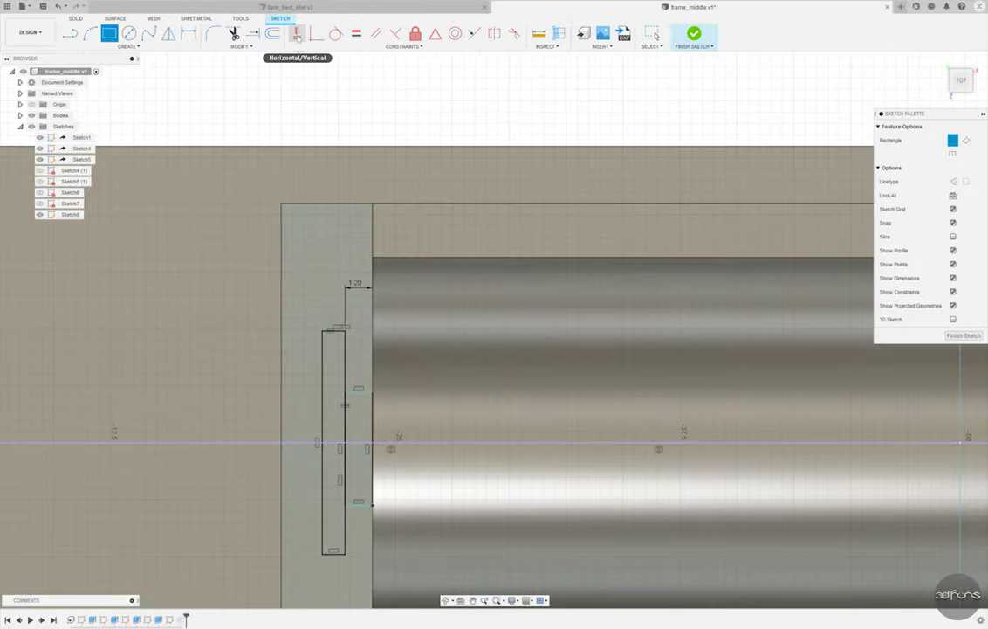
{"action": "scroll", "coordinate": [260, 322], "scroll_direction": "down", "scroll_amount": 3}
{"action": "left_click", "coordinate": [776, 336]}
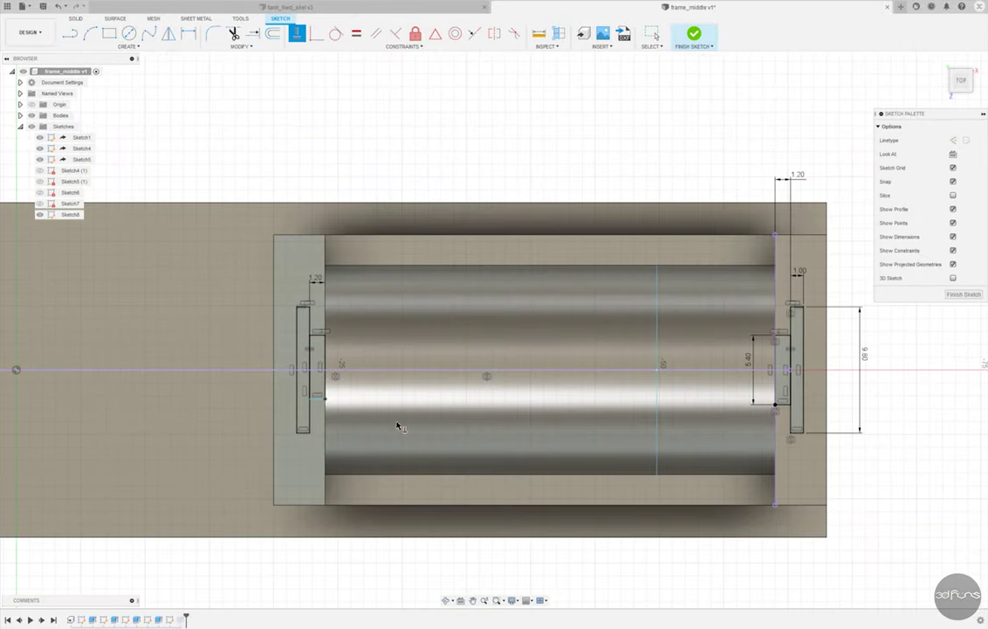
{"action": "left_click", "coordinate": [693, 35]}
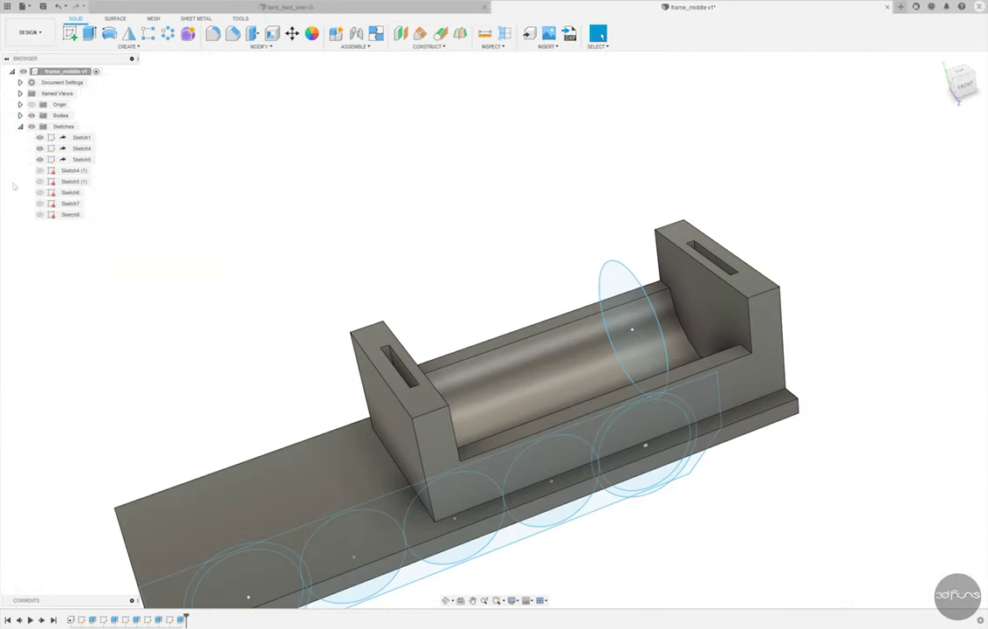
- Cut the small rectangle and slot profiles -11 mm into both end walls, then hide Sketch8
{"action": "key", "text": "e"}
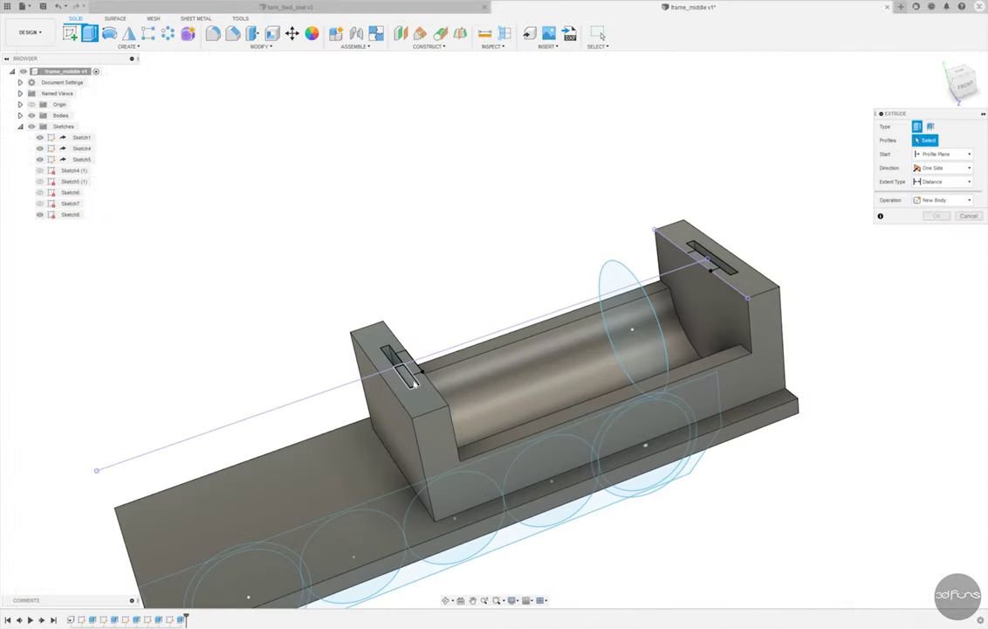
{"action": "left_click", "coordinate": [399, 360]}
{"action": "left_click", "coordinate": [707, 262]}
{"action": "left_click", "coordinate": [709, 264]}
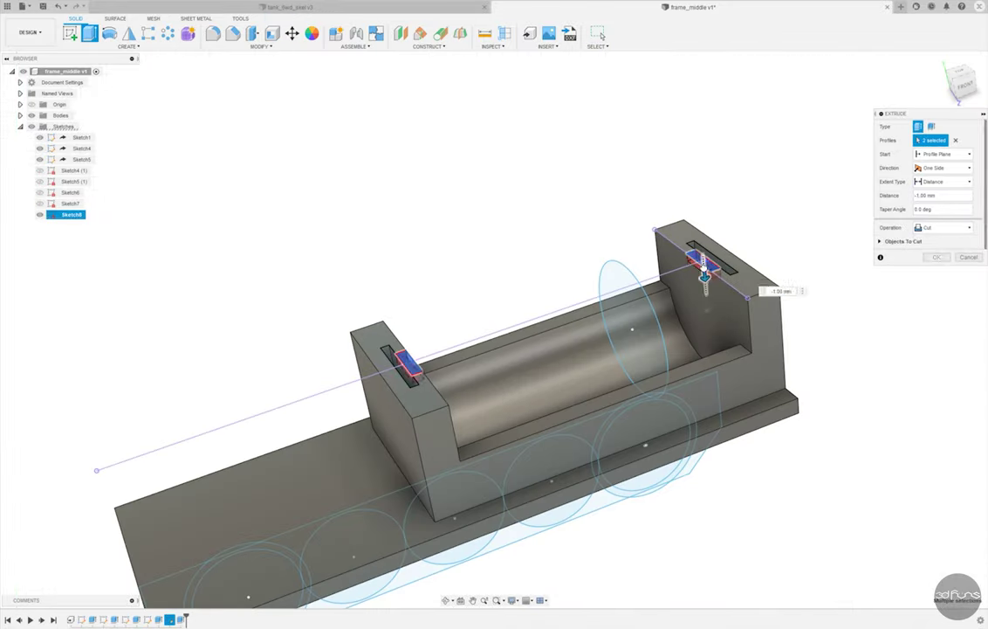
{"action": "type", "text": "-11"}
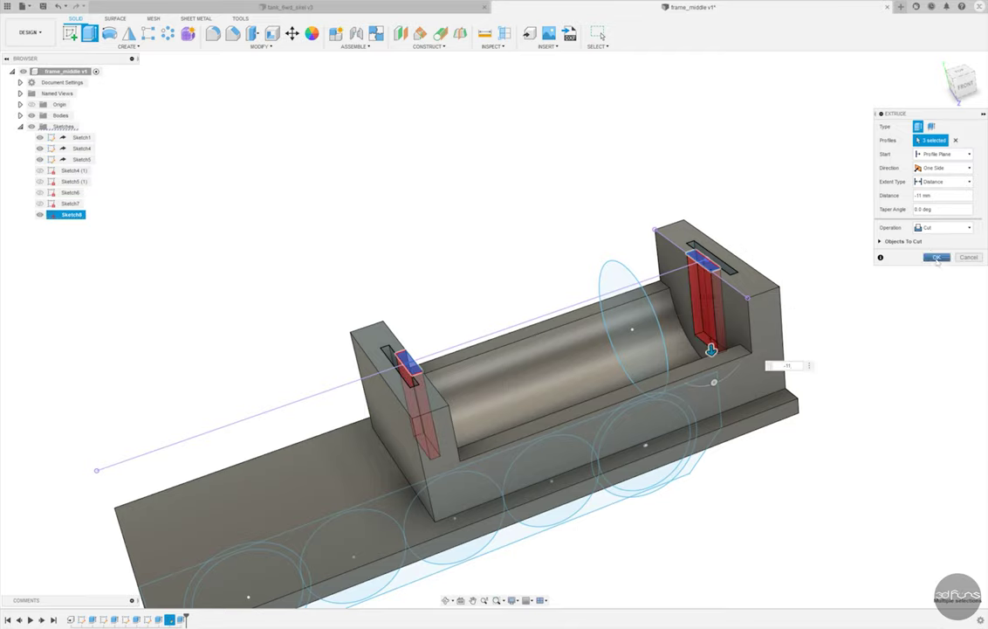
{"action": "left_click", "coordinate": [937, 257]}
{"action": "left_click", "coordinate": [39, 214]}
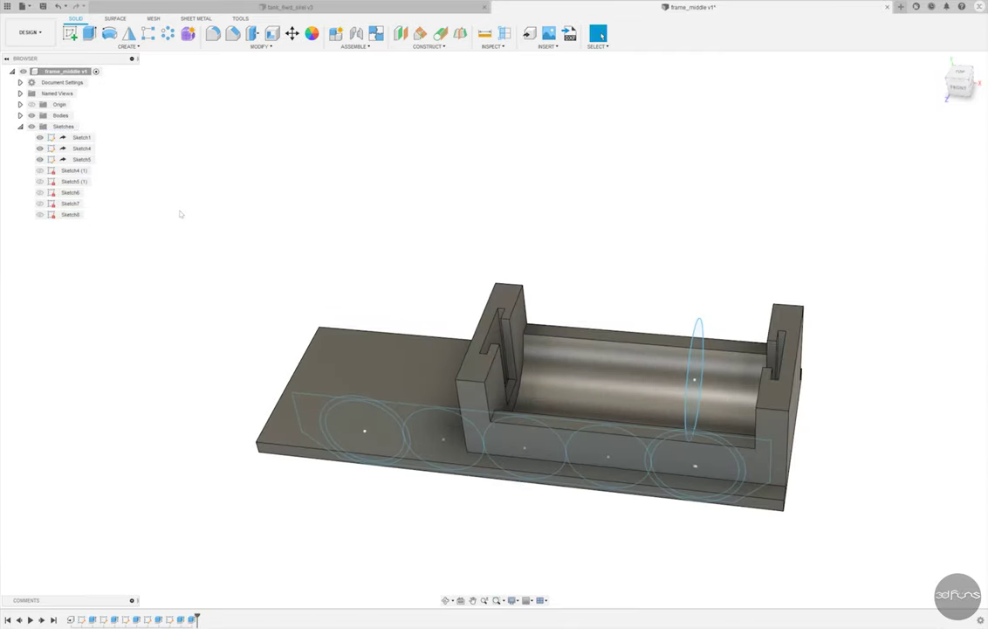
- Chamfer the vertical end-wall edges with a Two Distance chamfer of 2.5 mm and 2 mm
{"action": "left_click", "coordinate": [232, 33]}
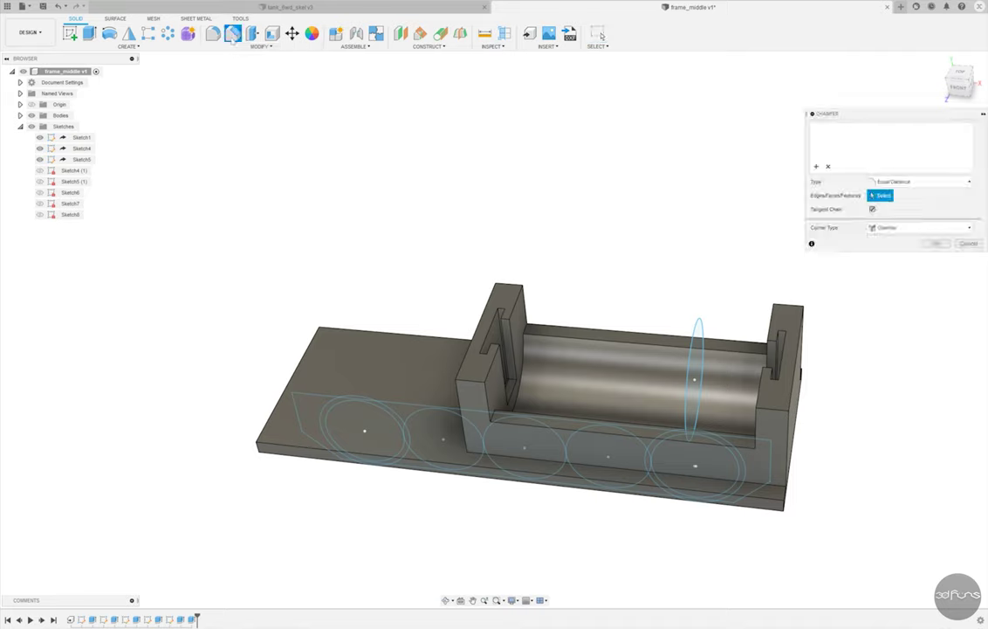
{"action": "left_click", "coordinate": [466, 371]}
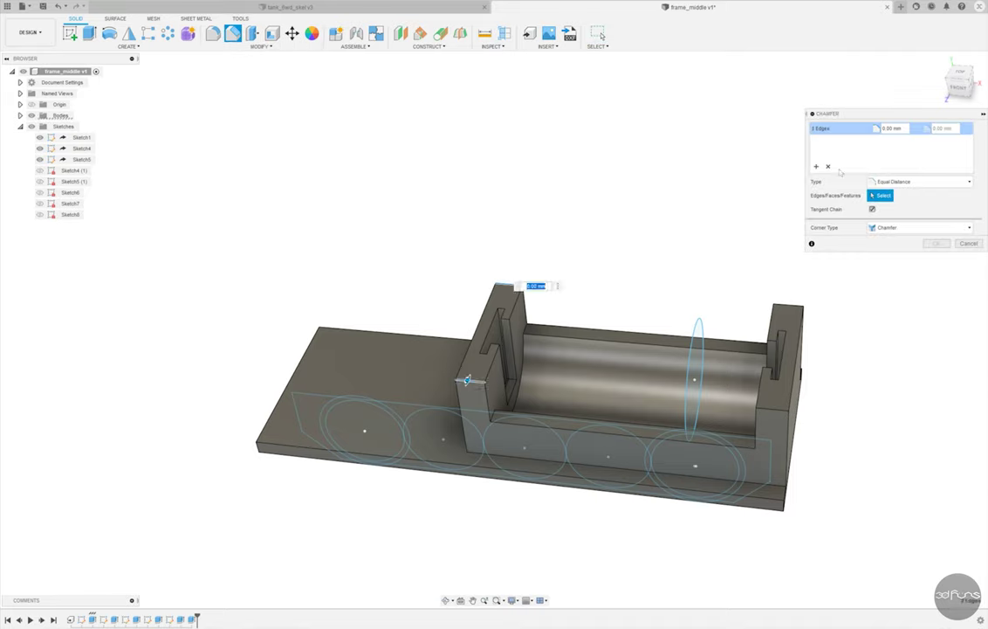
{"action": "left_click", "coordinate": [917, 181]}
{"action": "left_click", "coordinate": [882, 195]}
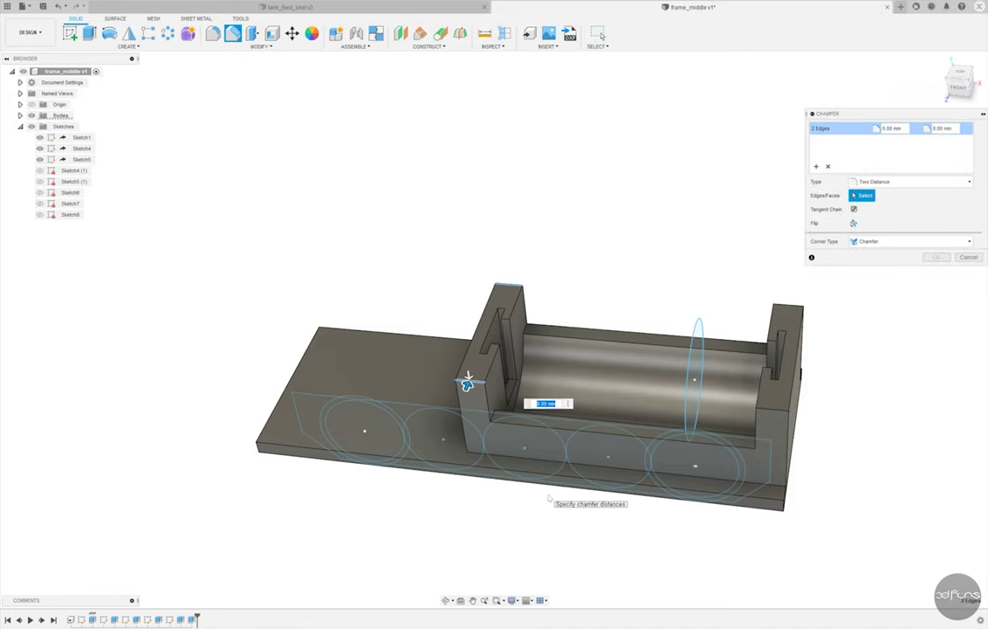
{"action": "type", "text": ".5"}
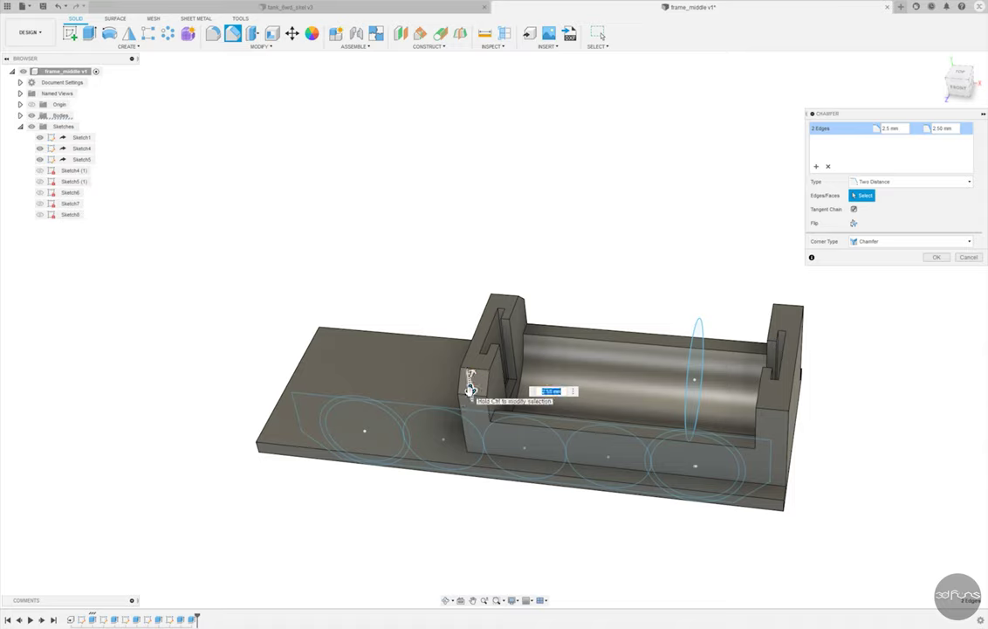
{"action": "type", "text": "1"}
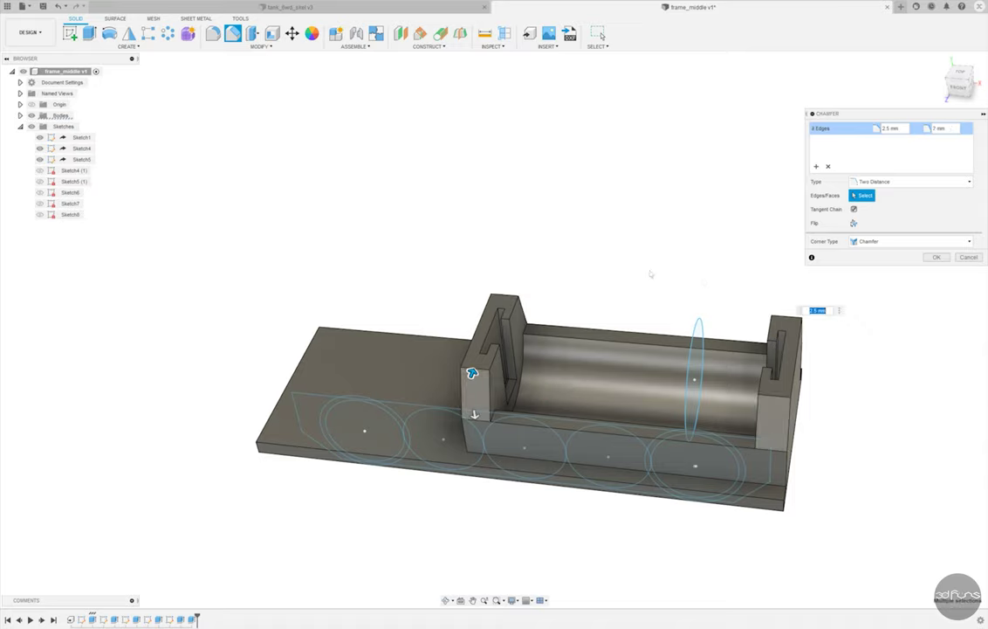
{"action": "mouse_move", "coordinate": [816, 310]}
{"action": "middle_mouse_down", "text": "shift"}
{"action": "mouse_move", "coordinate": [721, 255]}
{"action": "mouse_move", "coordinate": [916, 266]}
{"action": "middle_mouse_up", "text": "shift"}
{"action": "key", "text": "Return"}
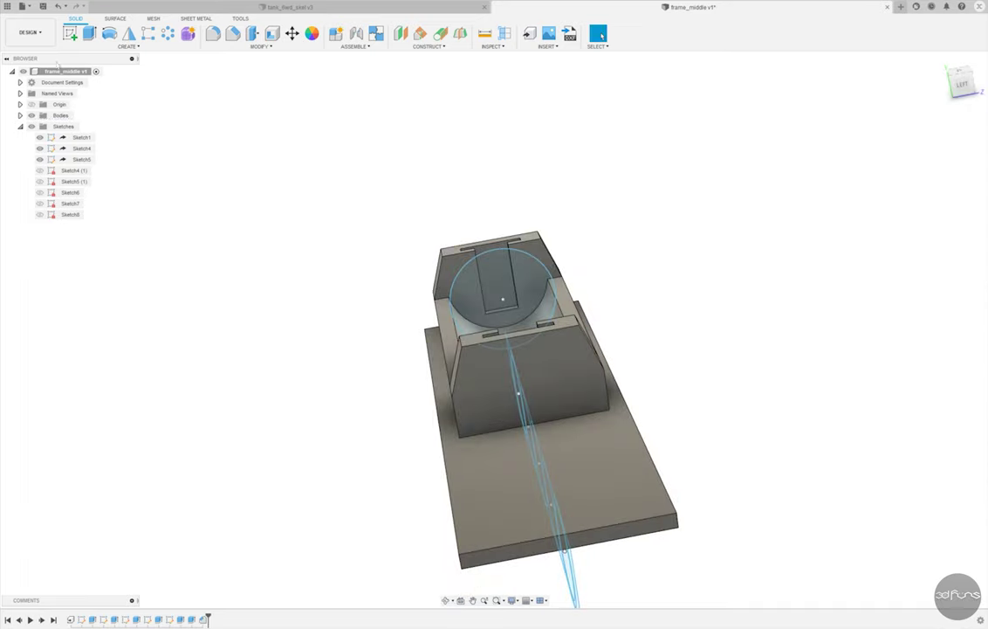
- Save a new version of the design and start a sketch on the trough's top face
{"action": "key", "text": "ctrl+s"}
{"action": "key", "text": "Return"}
{"action": "mouse_move", "coordinate": [315, 256]}
{"action": "middle_mouse_down", "text": "shift"}
{"action": "mouse_move", "coordinate": [326, 232]}
{"action": "mouse_move", "coordinate": [255, 341]}
{"action": "mouse_move", "coordinate": [472, 404]}
{"action": "middle_mouse_up", "text": "shift"}
{"action": "scroll", "coordinate": [255, 341], "scroll_direction": "up", "scroll_amount": 3}
{"action": "left_click", "coordinate": [474, 407]}
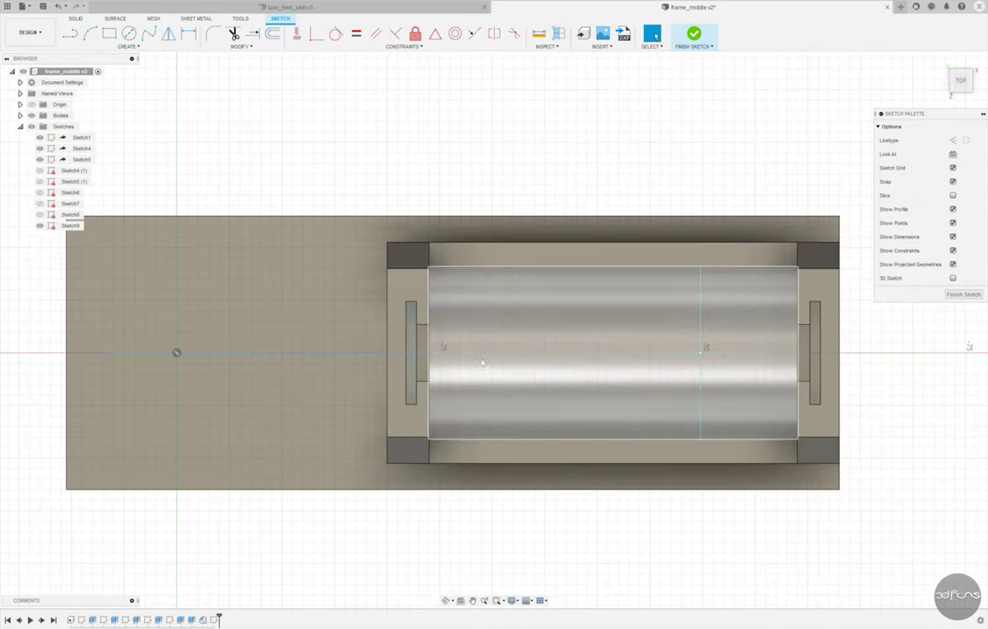
{"action": "scroll", "coordinate": [456, 362], "scroll_direction": "up", "scroll_amount": 5}
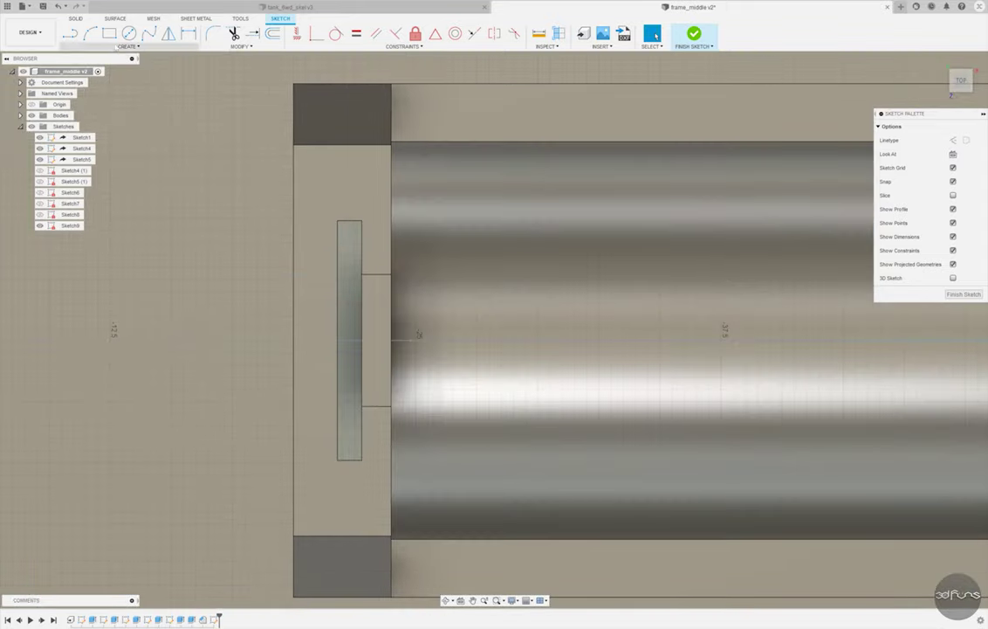
- Draw two overlapping thin rectangles inside the left slot
{"action": "key", "text": "r"}
{"action": "left_click", "coordinate": [338, 308]}
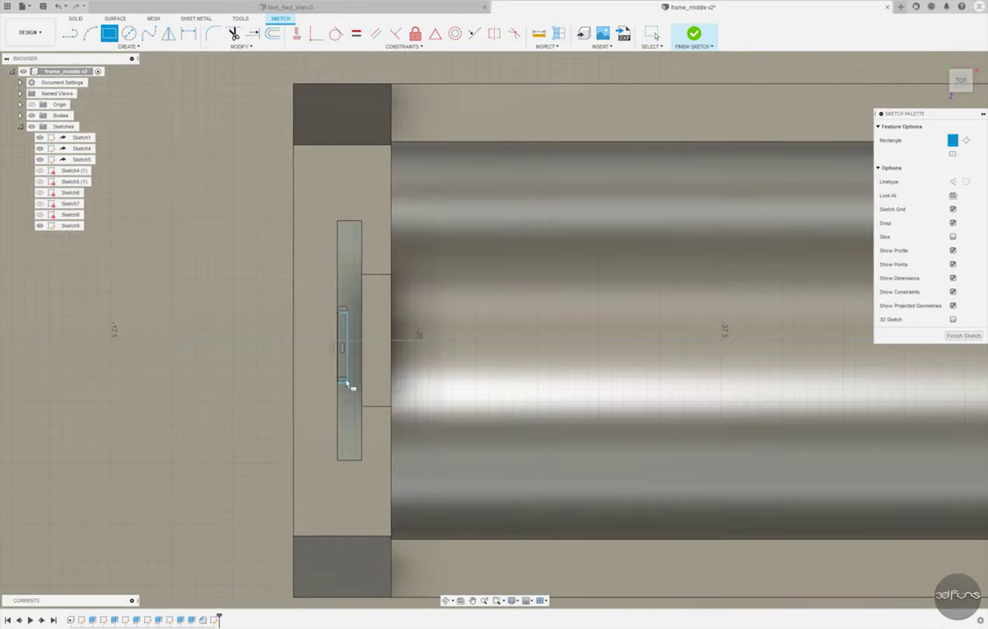
{"action": "left_click", "coordinate": [348, 380]}
{"action": "key", "text": "Escape"}
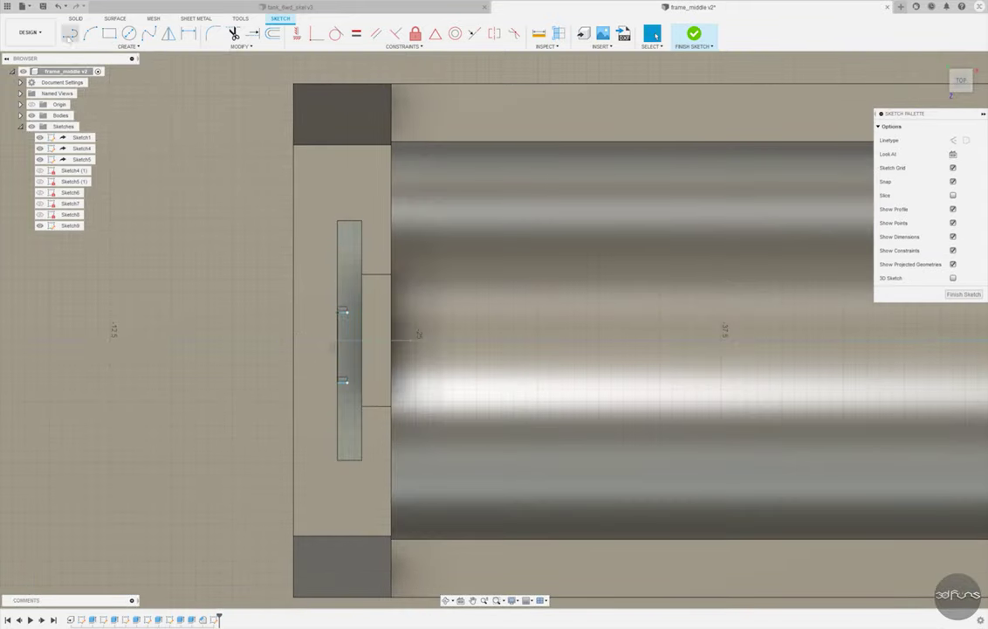
{"action": "key", "text": "r"}
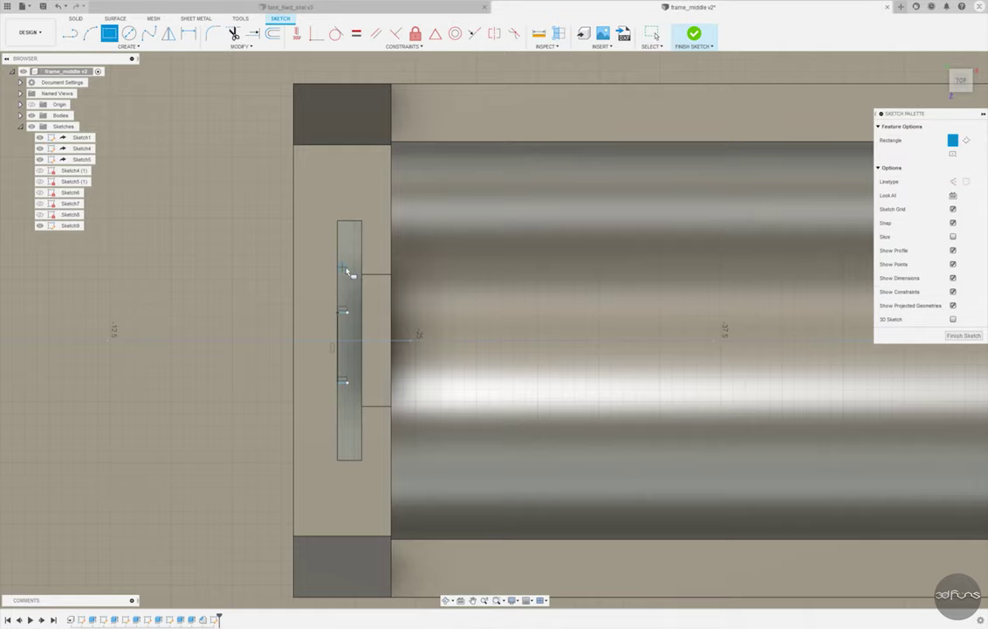
{"action": "left_click", "coordinate": [344, 268]}
{"action": "scroll", "coordinate": [360, 382], "scroll_direction": "up", "scroll_amount": 3}
{"action": "left_click", "coordinate": [375, 456]}
{"action": "key", "text": "Escape"}
- Trim the overlapping line segments between the two rectangles
{"action": "key", "text": "t"}
{"action": "scroll", "coordinate": [382, 230], "scroll_direction": "up", "scroll_amount": 2}
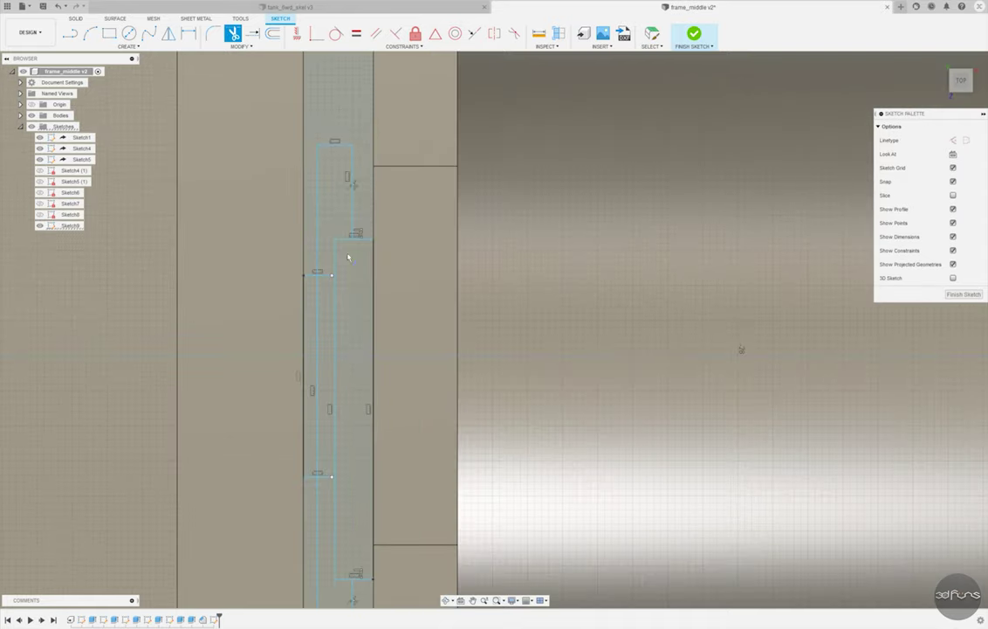
{"action": "left_click", "coordinate": [342, 255]}
{"action": "left_click", "coordinate": [332, 266]}
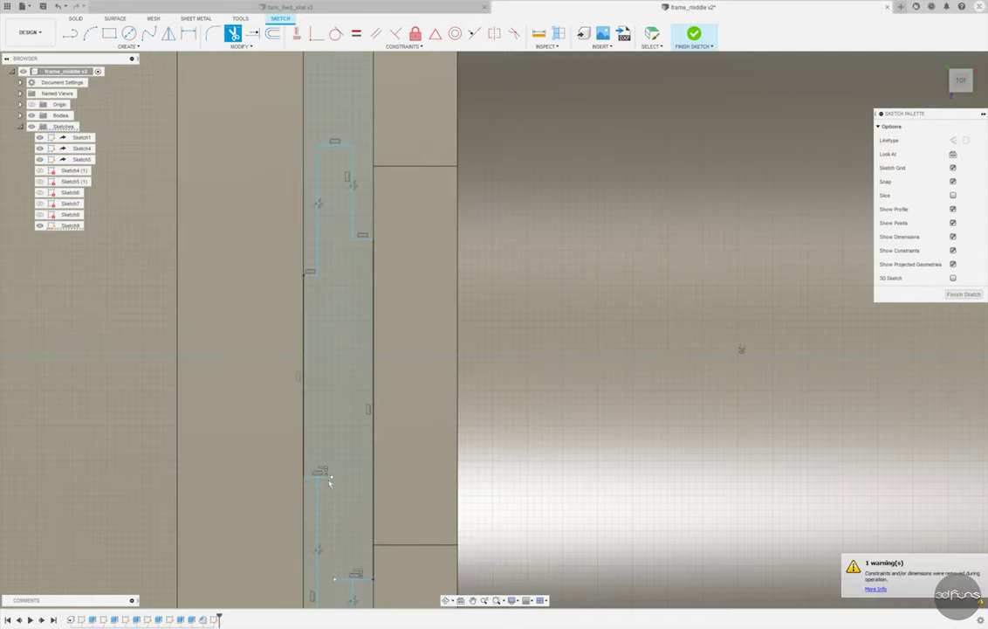
{"action": "scroll", "coordinate": [346, 374], "scroll_direction": "down", "scroll_amount": 2}
{"action": "scroll", "coordinate": [391, 456], "scroll_direction": "down", "scroll_amount": 2}
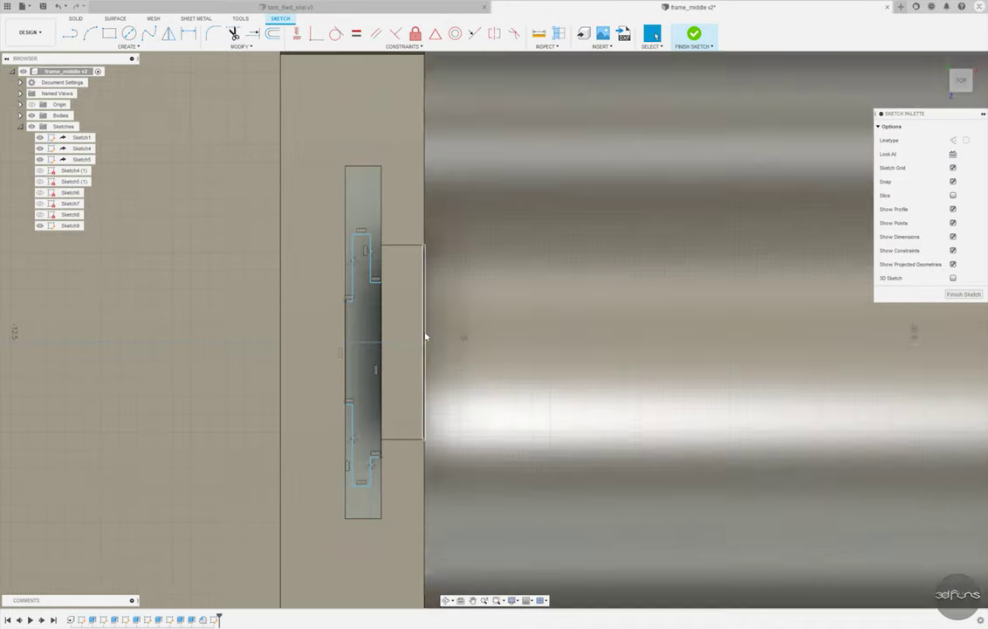
- Constrain the outline's corner points onto the horizontal line
{"action": "left_click", "coordinate": [379, 281]}
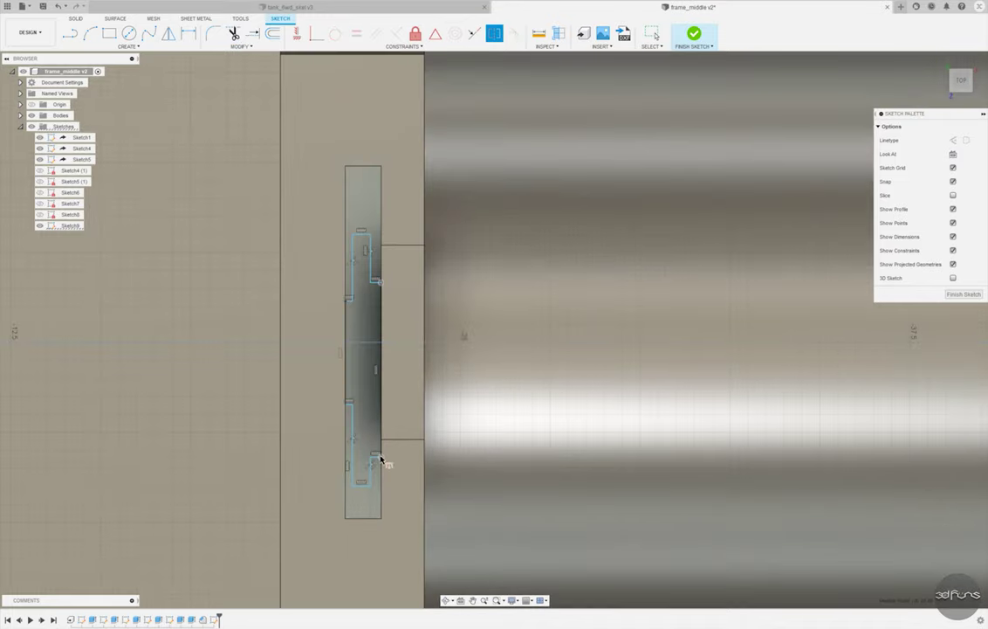
{"action": "left_click", "coordinate": [403, 344]}
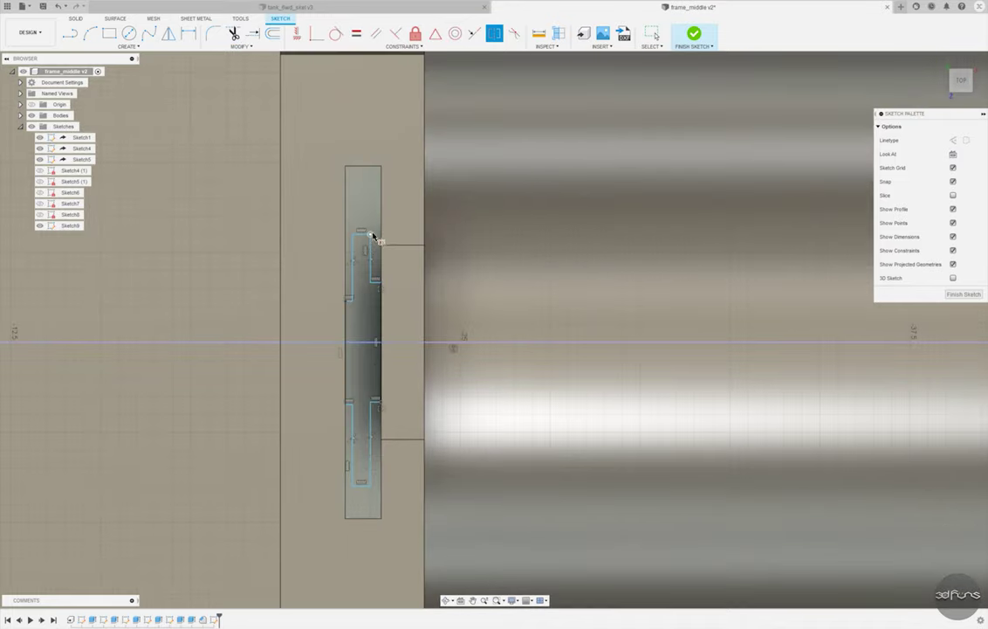
{"action": "left_click", "coordinate": [371, 234]}
{"action": "left_click", "coordinate": [414, 343]}
{"action": "left_click", "coordinate": [346, 301]}
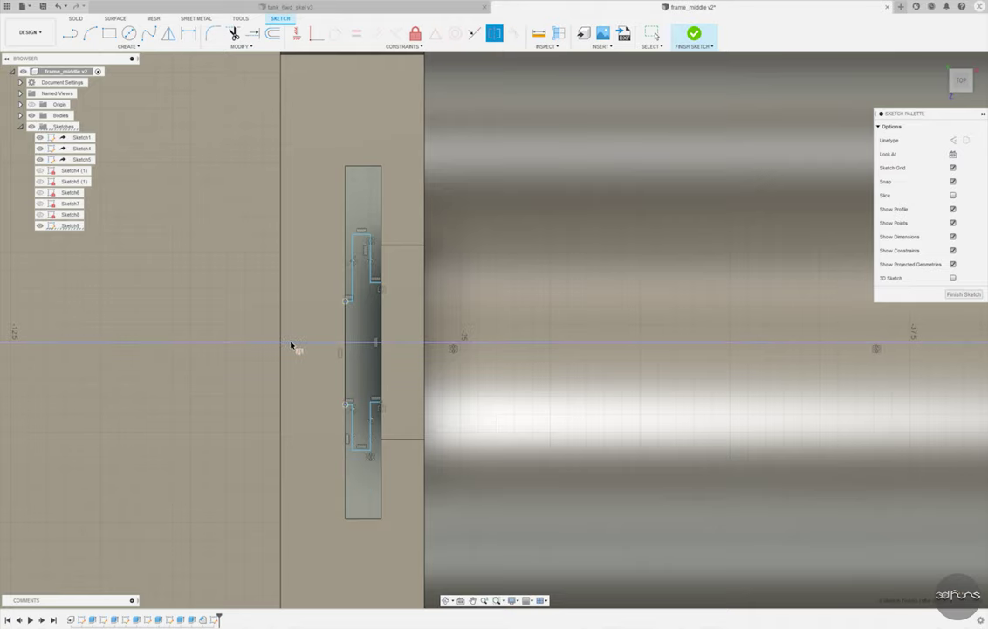
{"action": "left_click", "coordinate": [413, 341]}
- Dimension the notch point from the axis and the top line at 3.00
{"action": "left_click", "coordinate": [188, 33]}
{"action": "left_click", "coordinate": [312, 342]}
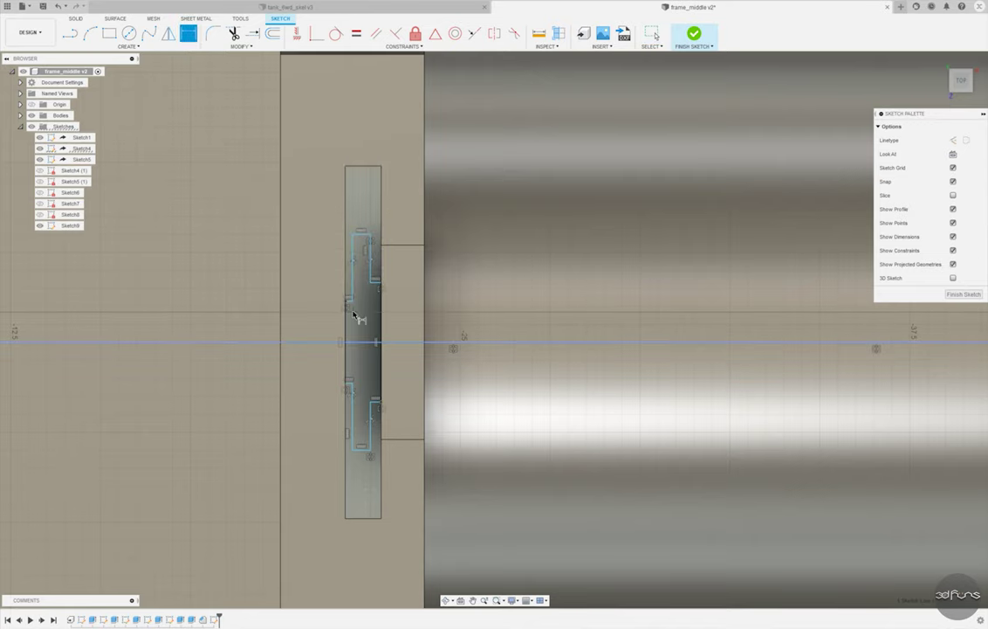
{"action": "scroll", "coordinate": [357, 319], "scroll_direction": "up", "scroll_amount": 1}
{"action": "left_click", "coordinate": [344, 300]}
{"action": "left_click", "coordinate": [200, 321]}
{"action": "type", "text": "5"}
{"action": "key", "text": "Return"}
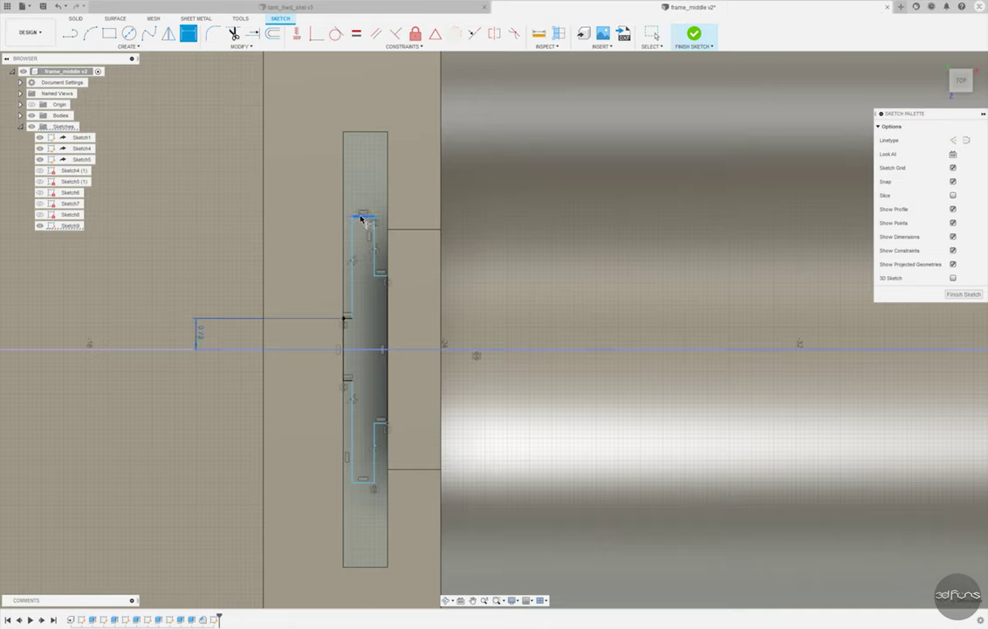
{"action": "left_click", "coordinate": [374, 350]}
{"action": "left_click", "coordinate": [161, 278]}
{"action": "key", "text": "Return"}
- Dimension the notch height 2.00, notch depth 0.25 and top width 0.50
{"action": "left_click", "coordinate": [286, 350]}
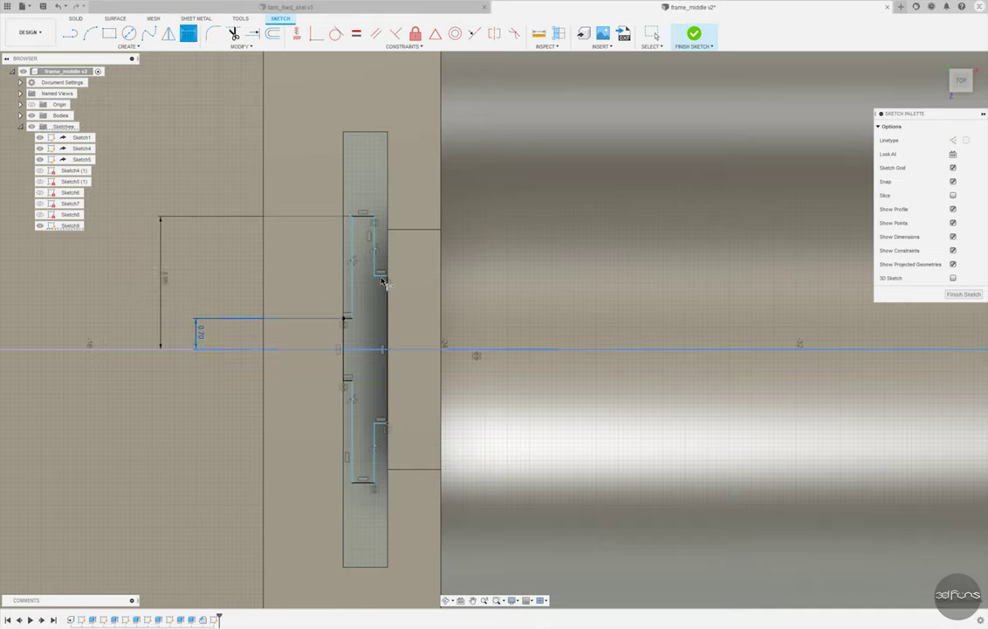
{"action": "left_click", "coordinate": [494, 312]}
{"action": "type", "text": "2"}
{"action": "key", "text": "Return"}
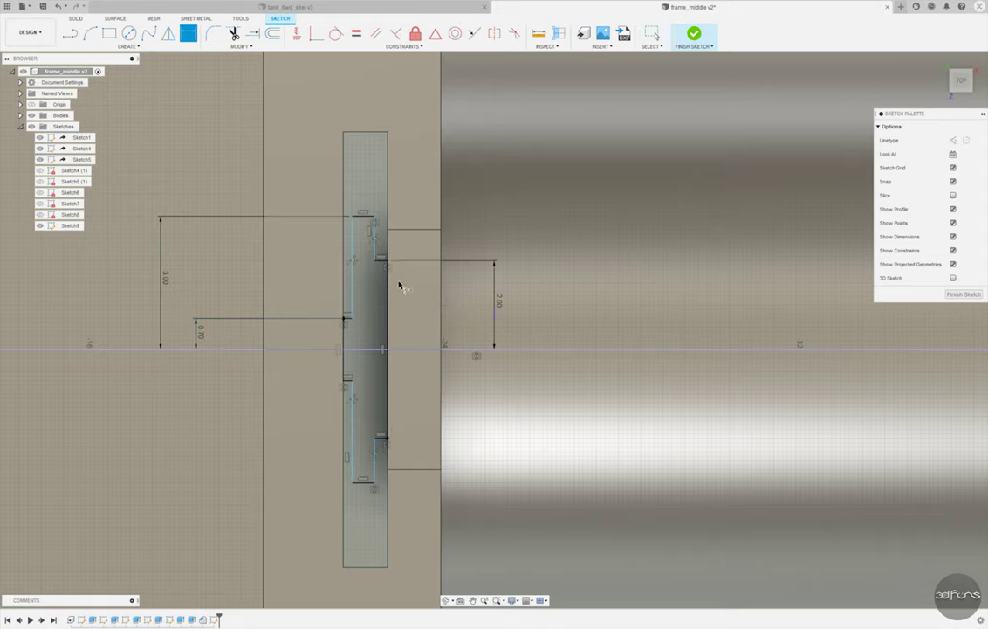
{"action": "left_click", "coordinate": [395, 286]}
{"action": "type", "text": "0.25"}
{"action": "key", "text": "Return"}
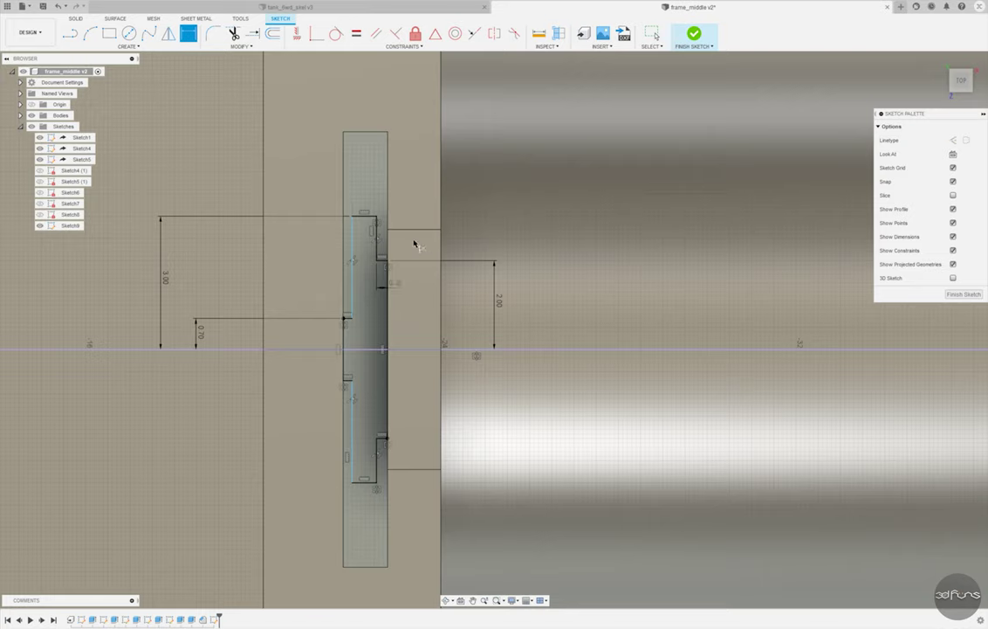
{"action": "scroll", "coordinate": [388, 241], "scroll_direction": "up", "scroll_amount": 1}
{"action": "left_click", "coordinate": [362, 212]}
{"action": "left_click", "coordinate": [364, 183]}
{"action": "type", "text": "0.5"}
{"action": "key", "text": "Return"}
{"action": "scroll", "coordinate": [366, 183], "scroll_direction": "down", "scroll_amount": 2}
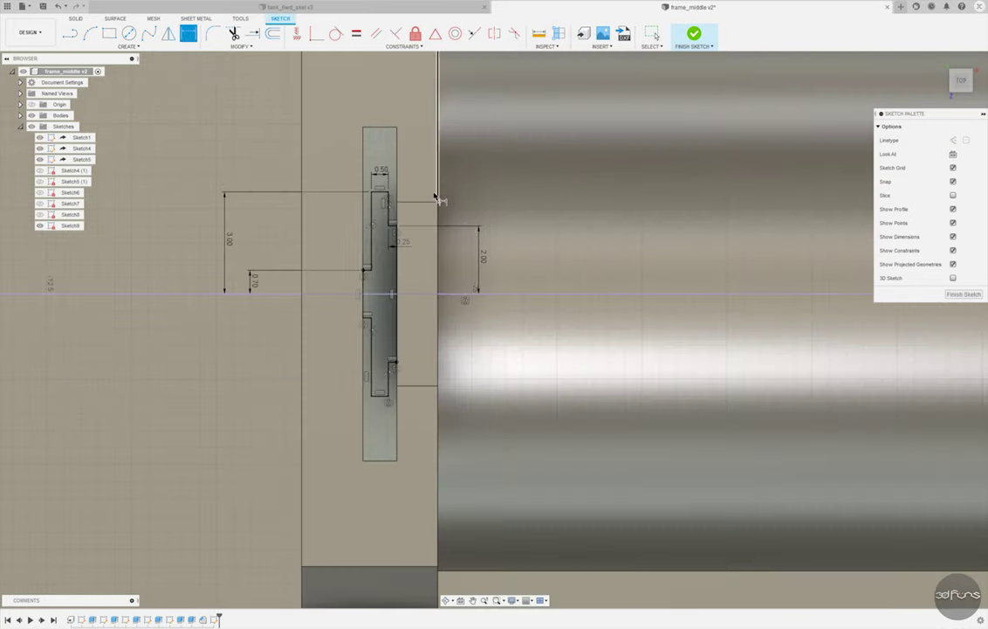
{"action": "scroll", "coordinate": [393, 184], "scroll_direction": "down", "scroll_amount": 2}
{"action": "scroll", "coordinate": [419, 182], "scroll_direction": "down", "scroll_amount": 2}
{"action": "scroll", "coordinate": [441, 180], "scroll_direction": "down", "scroll_amount": 1}
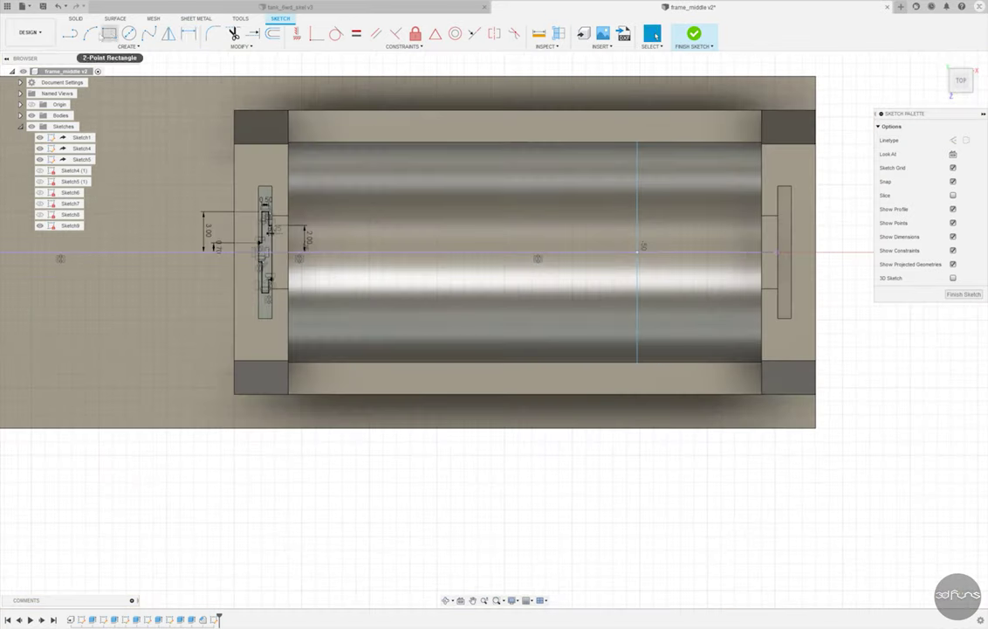
- Project the trough's lower wall edge into the sketch
{"action": "key", "text": "l"}
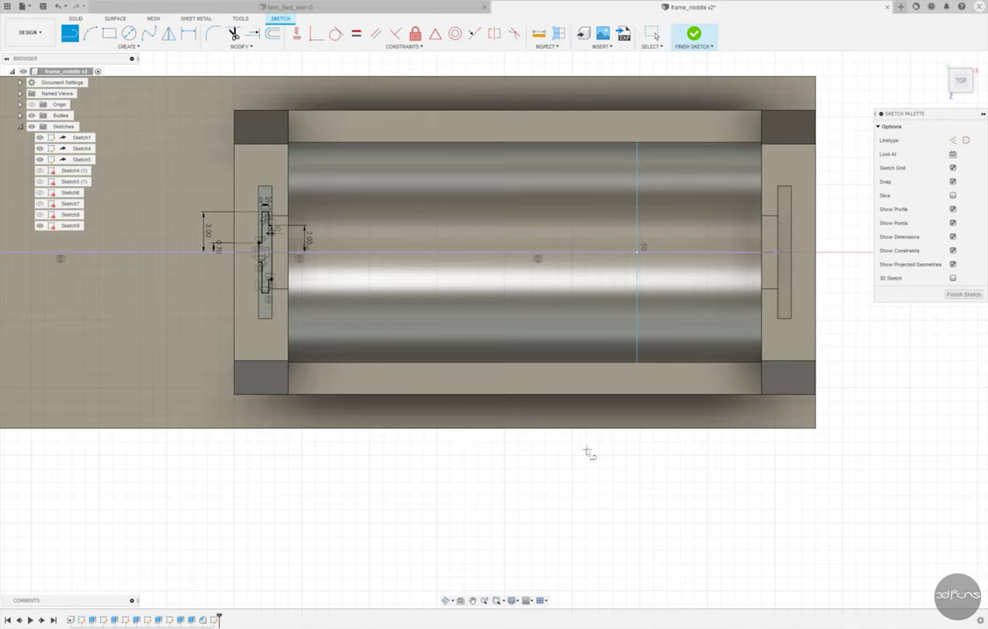
{"action": "left_click", "coordinate": [128, 46]}
{"action": "mouse_move", "coordinate": [96, 209]}
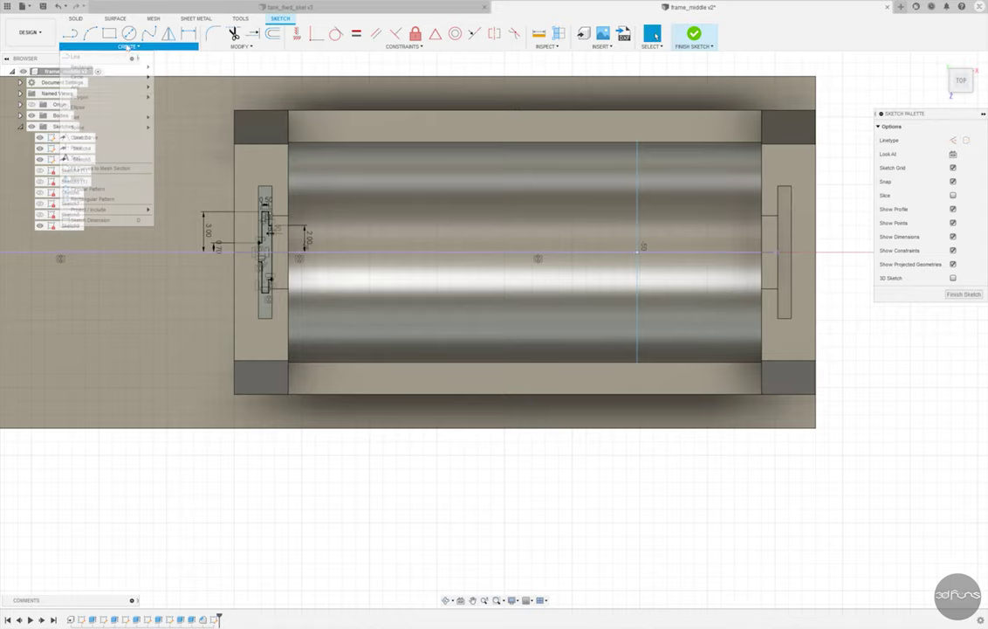
{"action": "left_click", "coordinate": [157, 185]}
{"action": "left_click", "coordinate": [466, 395]}
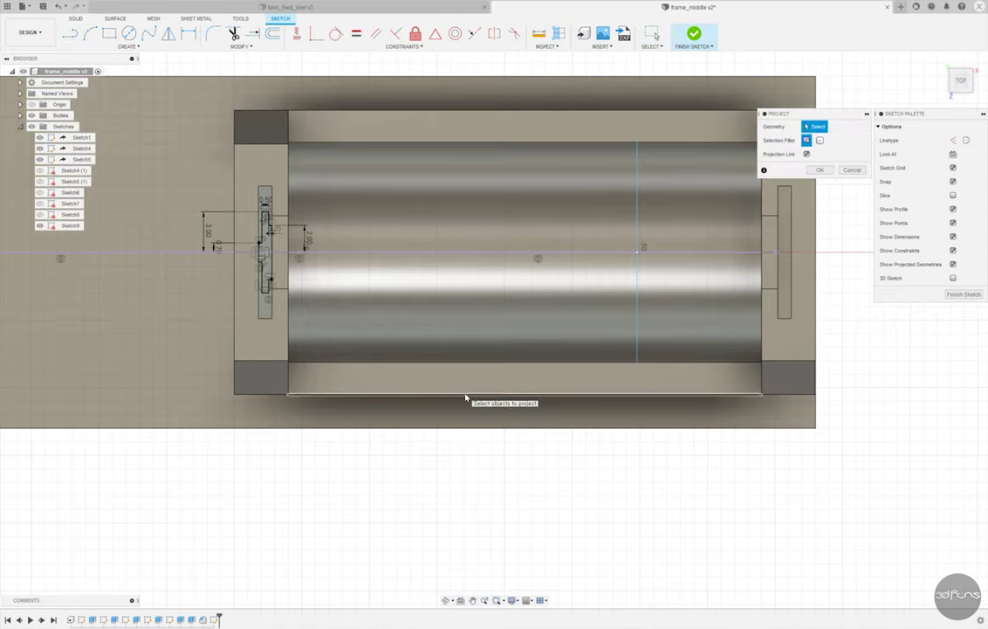
{"action": "left_click", "coordinate": [820, 170]}
- Draw a 20 mm vertical line from the projected edge and make it construction
{"action": "key", "text": "l"}
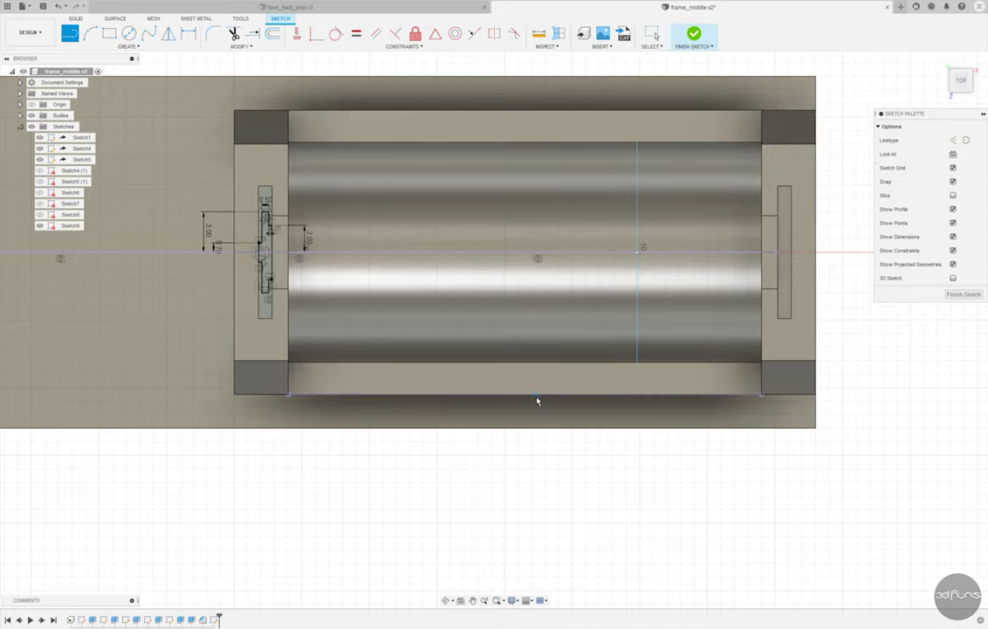
{"action": "left_click", "coordinate": [525, 395]}
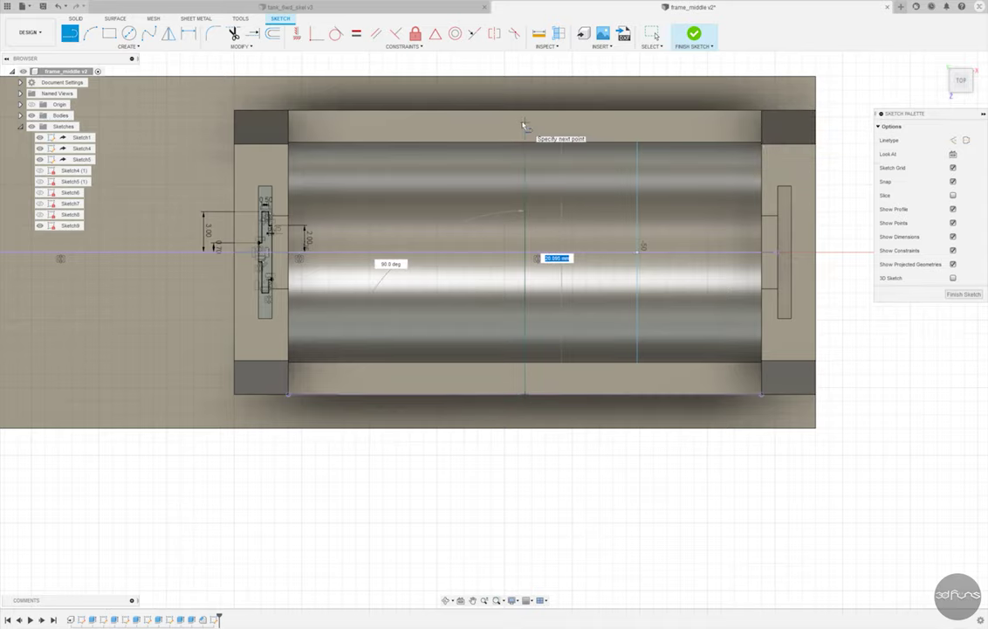
{"action": "type", "text": "20"}
{"action": "key", "text": "Return"}
{"action": "key", "text": "Escape"}
{"action": "left_click", "coordinate": [526, 216]}
{"action": "left_click", "coordinate": [952, 140]}
- Mirror the left slot outline across the construction line and finish the sketch
{"action": "left_click_drag", "start_coordinate": [244, 179], "coordinate": [284, 323]}
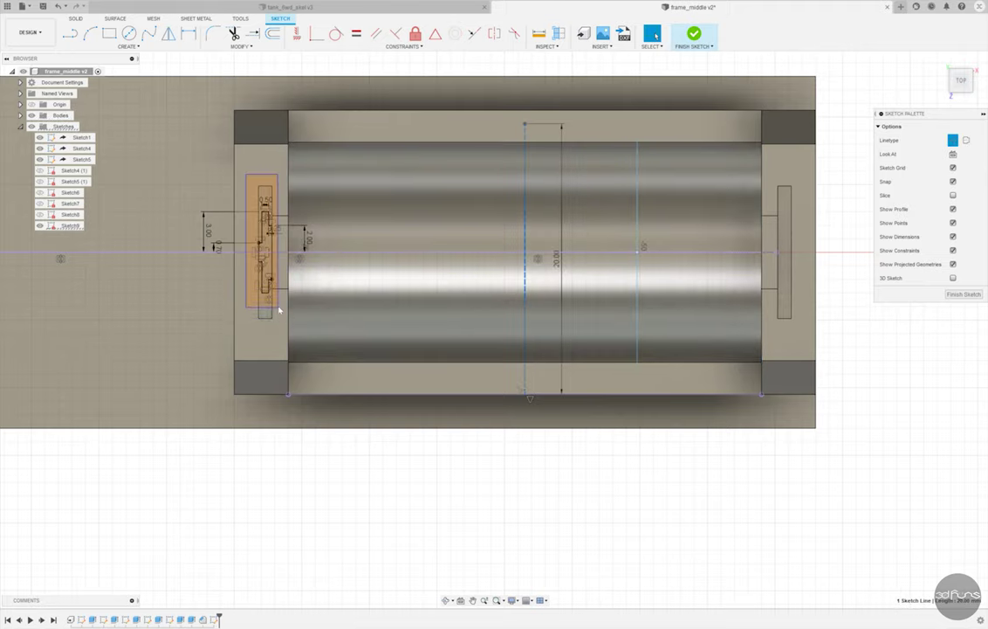
{"action": "left_click", "coordinate": [168, 33]}
{"action": "left_click", "coordinate": [802, 140]}
{"action": "left_click", "coordinate": [525, 282]}
{"action": "left_click", "coordinate": [821, 156]}
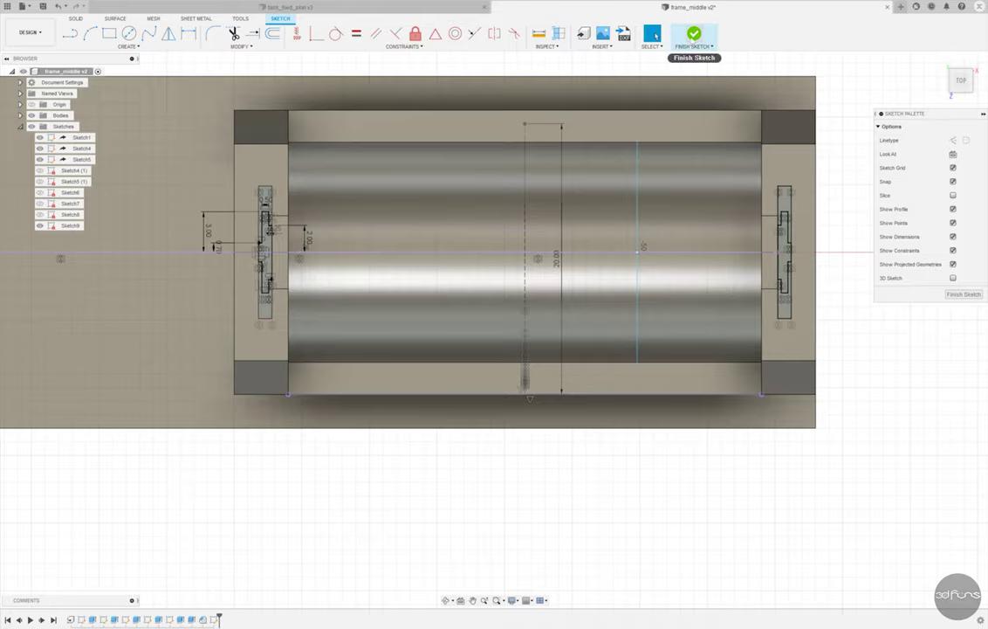
{"action": "left_click", "coordinate": [694, 36]}
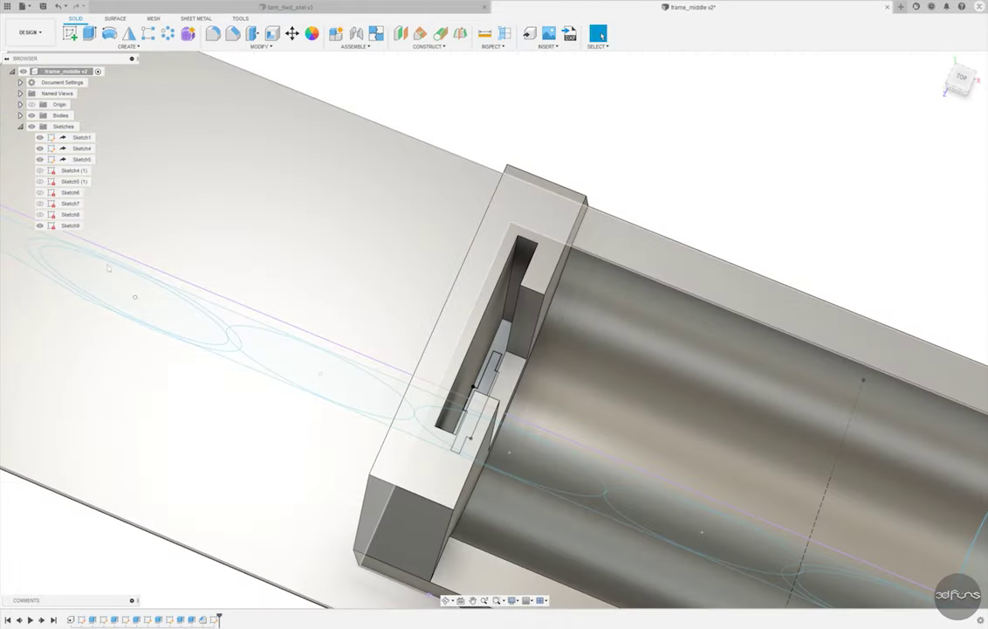
- Extrude-cut both slot profiles with the To Object extent
{"action": "left_click", "coordinate": [90, 33]}
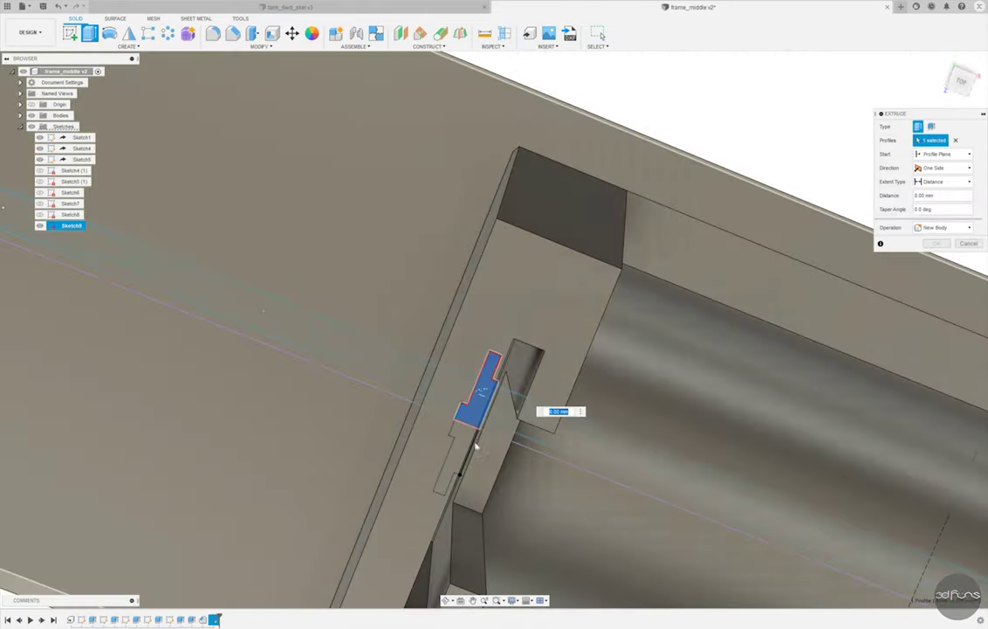
{"action": "scroll", "coordinate": [475, 446], "scroll_direction": "down", "scroll_amount": 5}
{"action": "mouse_move", "coordinate": [476, 447]}
{"action": "middle_mouse_down", "text": "shift"}
{"action": "mouse_move", "coordinate": [602, 495]}
{"action": "mouse_move", "coordinate": [700, 498]}
{"action": "mouse_move", "coordinate": [663, 471]}
{"action": "middle_mouse_up", "text": "shift"}
{"action": "left_click", "coordinate": [602, 495]}
{"action": "left_click", "coordinate": [943, 181]}
{"action": "left_click", "coordinate": [936, 203]}
{"action": "key", "text": "Escape"}
{"action": "mouse_move", "coordinate": [936, 203]}
{"action": "middle_mouse_down", "text": "shift"}
{"action": "mouse_move", "coordinate": [750, 324]}
{"action": "mouse_move", "coordinate": [656, 309]}
{"action": "middle_mouse_up", "text": "shift"}
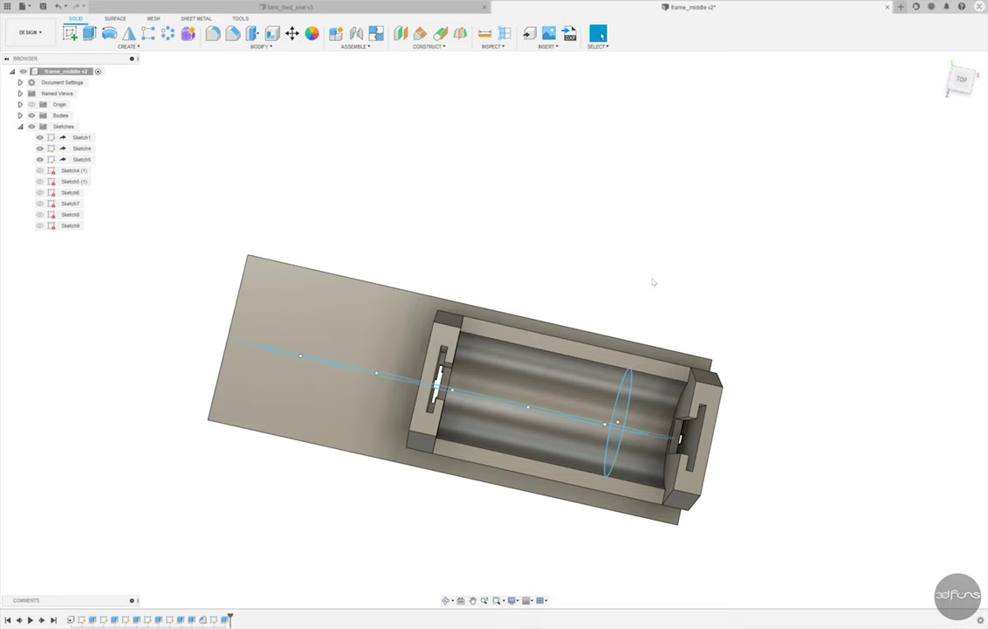
- Start a sketch on the plate's top face and draw a rectangle left of the trough
{"action": "left_click", "coordinate": [70, 33]}
{"action": "left_click", "coordinate": [386, 342]}
{"action": "key", "text": "r"}
{"action": "scroll", "coordinate": [535, 358], "scroll_direction": "up", "scroll_amount": 2}
{"action": "left_click", "coordinate": [439, 311]}
{"action": "left_click", "coordinate": [542, 405]}
{"action": "scroll", "coordinate": [542, 405], "scroll_direction": "up", "scroll_amount": 3}
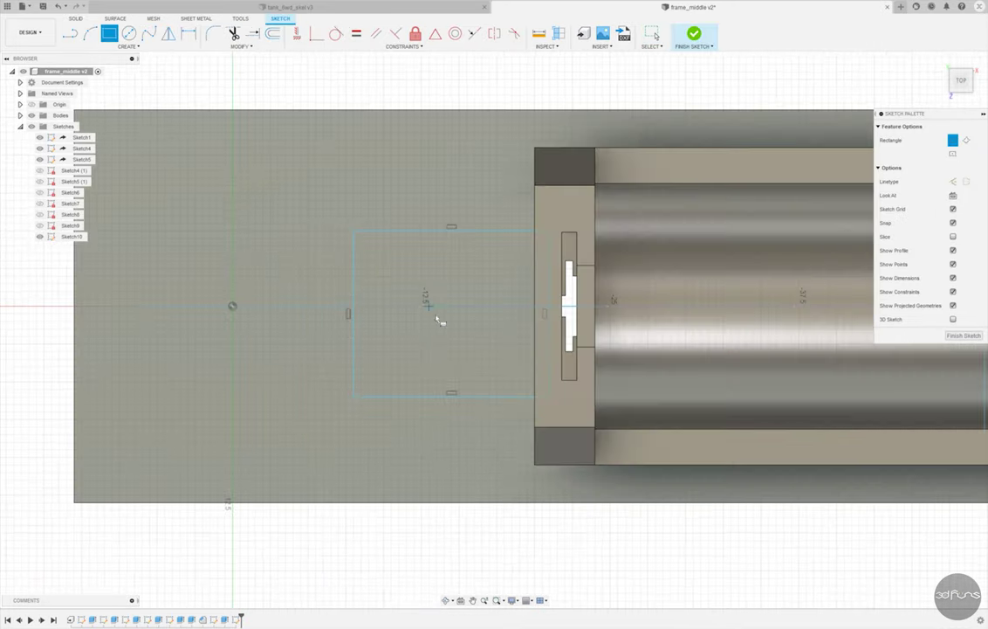
- Dimension the rectangle's left and right edges 8.25 and 20.75 from the origin
{"action": "left_click", "coordinate": [189, 36]}
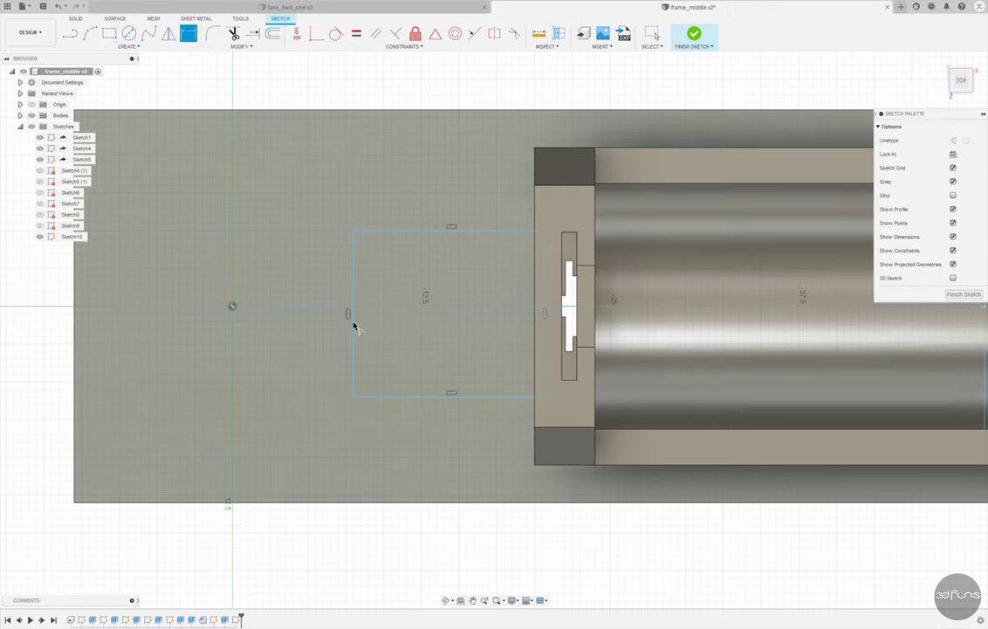
{"action": "left_click", "coordinate": [353, 278]}
{"action": "left_click", "coordinate": [317, 189]}
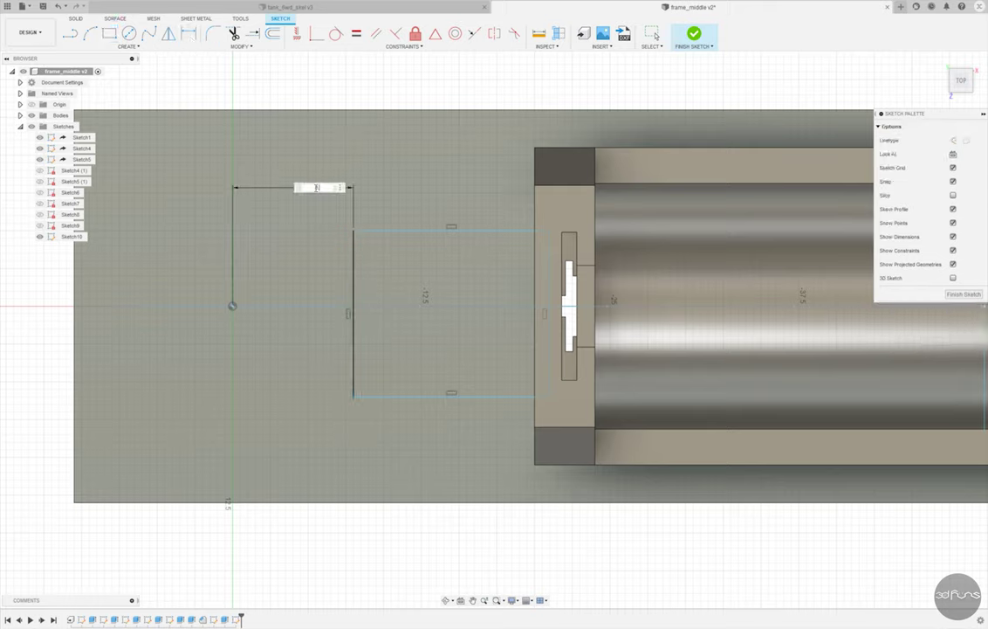
{"action": "key", "text": "Return"}
{"action": "left_click", "coordinate": [552, 274]}
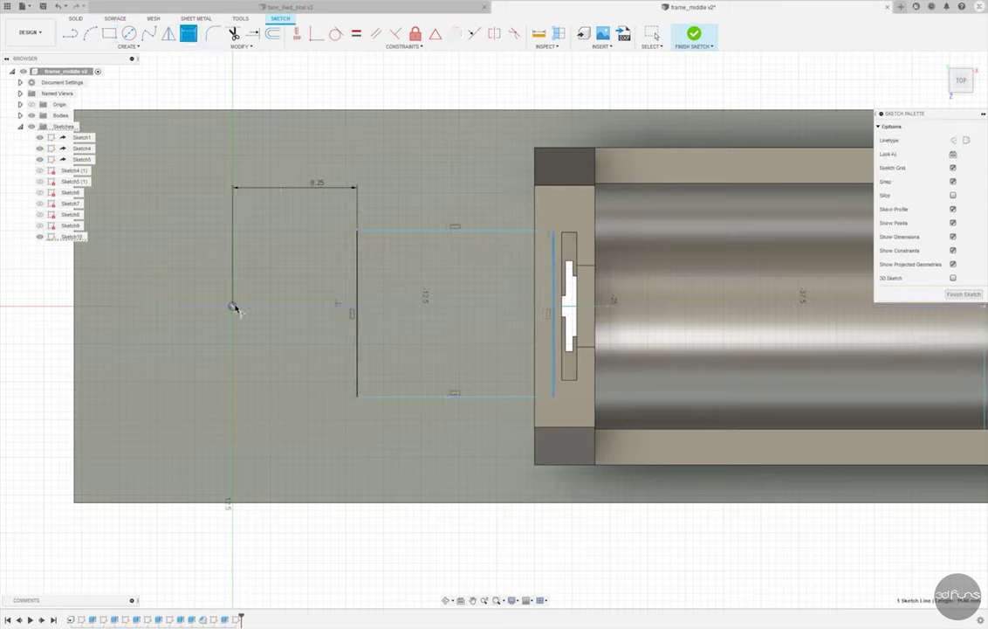
{"action": "left_click", "coordinate": [345, 147]}
{"action": "key", "text": "Return"}
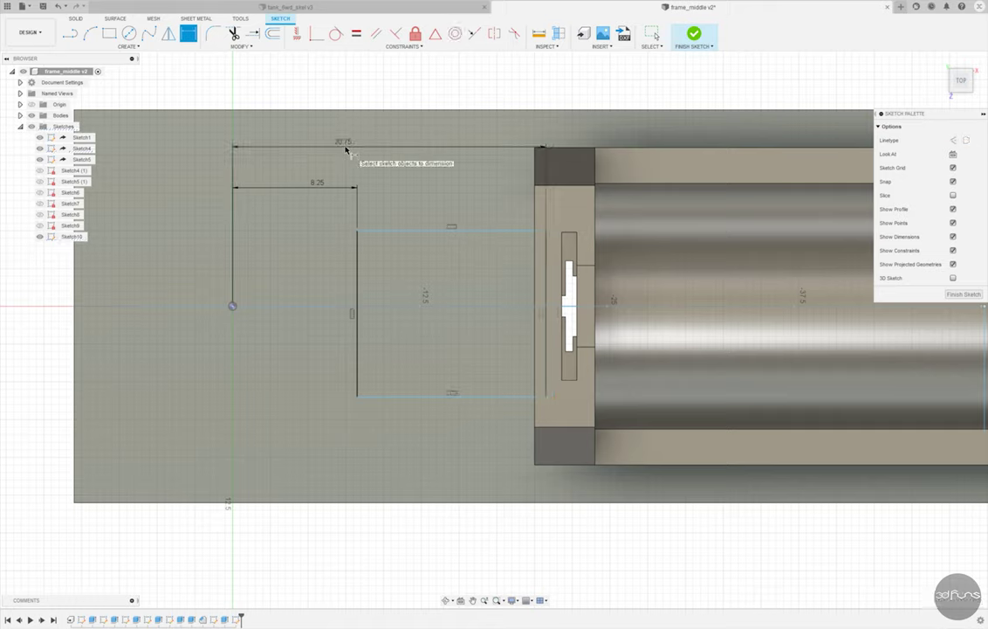
- Set the rectangle height to 15 and its 7.5 offset from the origin, then finish
{"action": "left_click", "coordinate": [354, 291]}
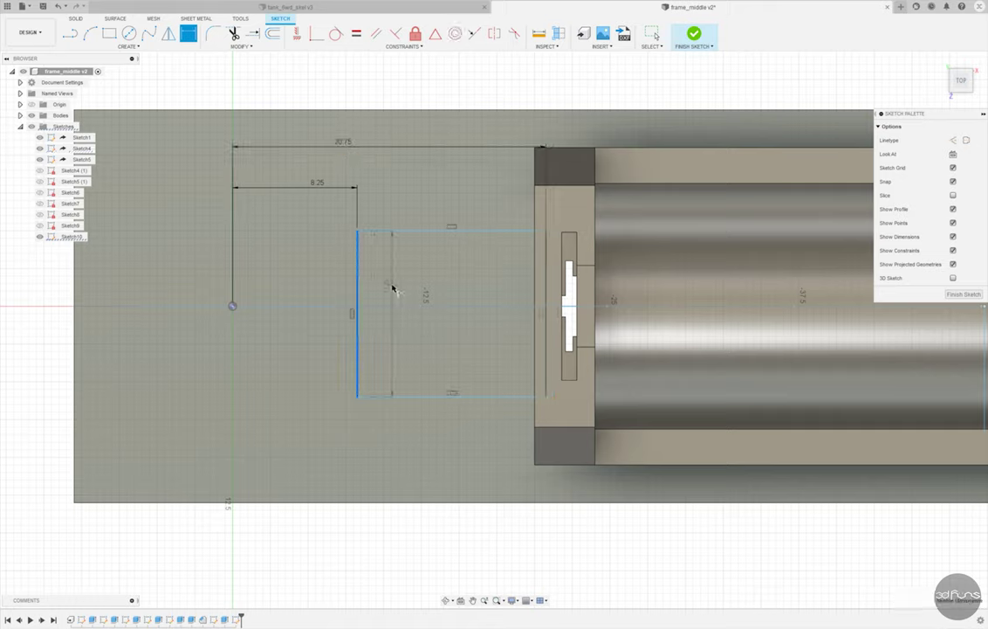
{"action": "left_click", "coordinate": [393, 286]}
{"action": "type", "text": "15"}
{"action": "key", "text": "Return"}
{"action": "left_click", "coordinate": [233, 306]}
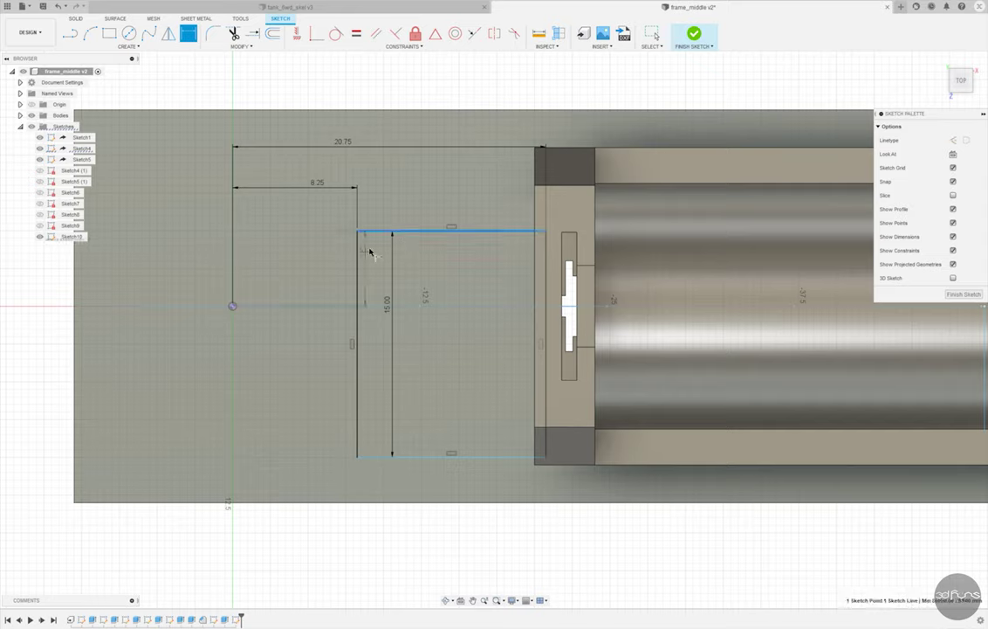
{"action": "left_click", "coordinate": [402, 232]}
{"action": "left_click", "coordinate": [311, 271]}
{"action": "type", "text": "7.5"}
{"action": "key", "text": "Return"}
{"action": "scroll", "coordinate": [659, 152], "scroll_direction": "down", "scroll_amount": 2}
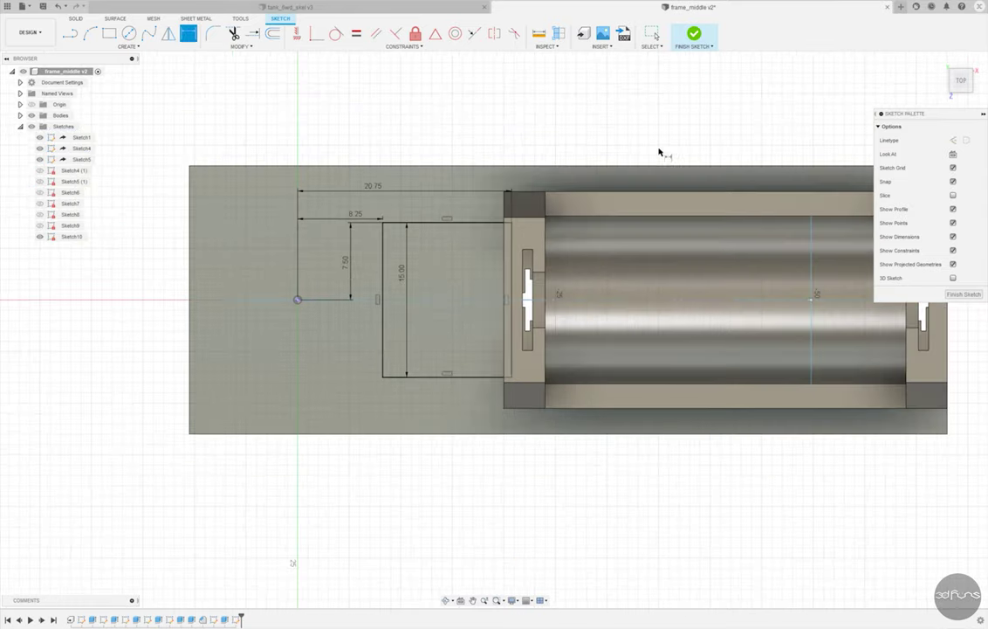
{"action": "left_click", "coordinate": [694, 35]}
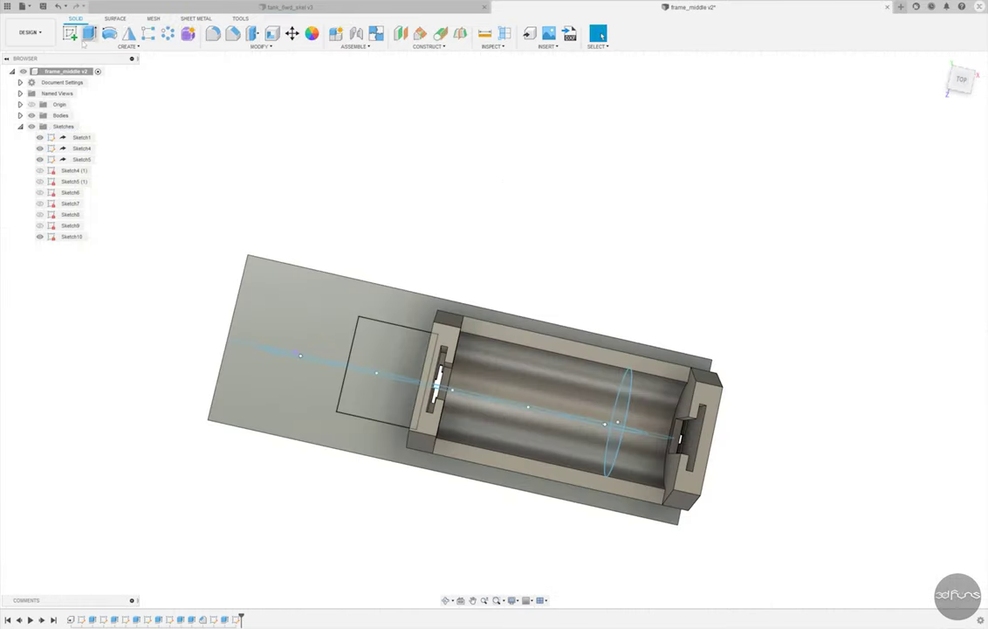
- Extrude the rectangle as a cut with extent All through the plate
{"action": "key", "text": "e"}
{"action": "left_click", "coordinate": [396, 348]}
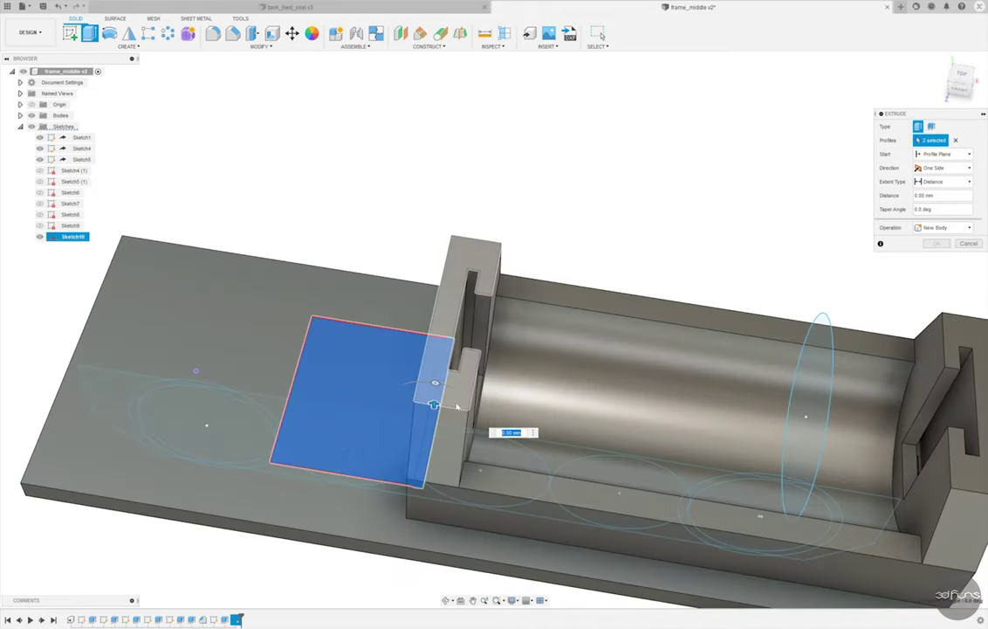
{"action": "type", "text": "-7"}
{"action": "left_click", "coordinate": [943, 181]}
{"action": "left_click", "coordinate": [930, 206]}
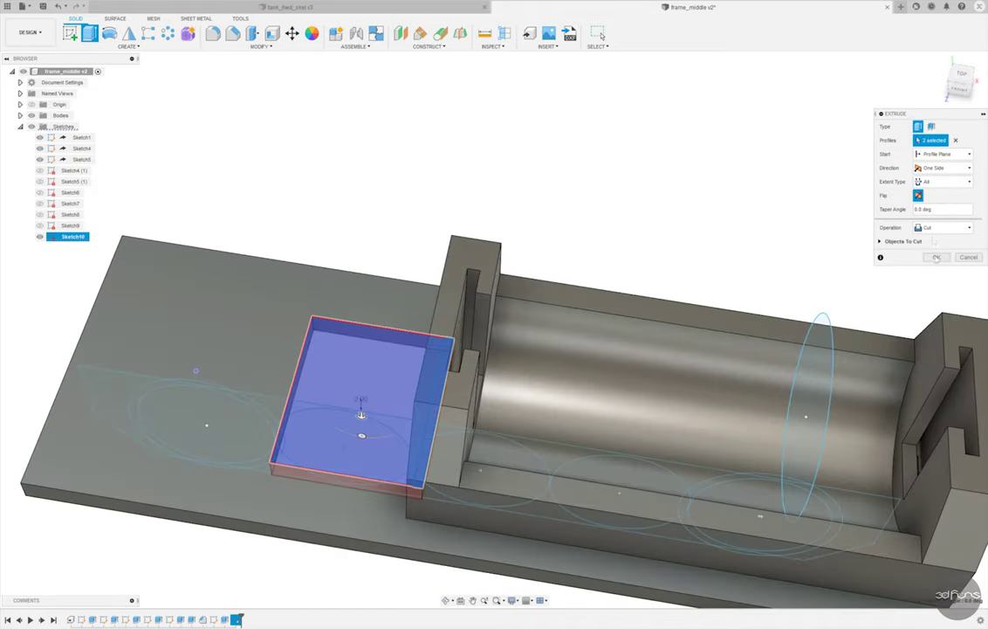
{"action": "key", "text": "Return"}
- Edit the rectangle cut to Two Sides with Side 2 at -1 mm
{"action": "right_click", "coordinate": [238, 619]}
{"action": "left_click", "coordinate": [272, 529]}
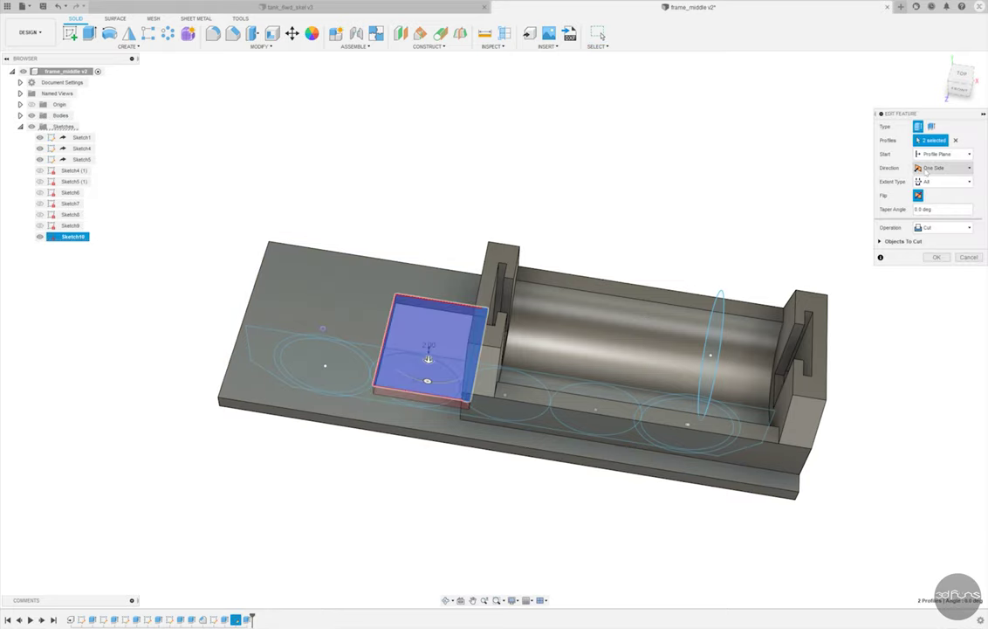
{"action": "left_click", "coordinate": [943, 168]}
{"action": "left_click", "coordinate": [934, 179]}
{"action": "middle_click_drag", "start_coordinate": [611, 367], "coordinate": [558, 332], "text": "shift"}
{"action": "middle_click_drag", "start_coordinate": [477, 371], "coordinate": [477, 376], "text": "shift"}
{"action": "left_click_drag", "start_coordinate": [479, 374], "coordinate": [481, 365]}
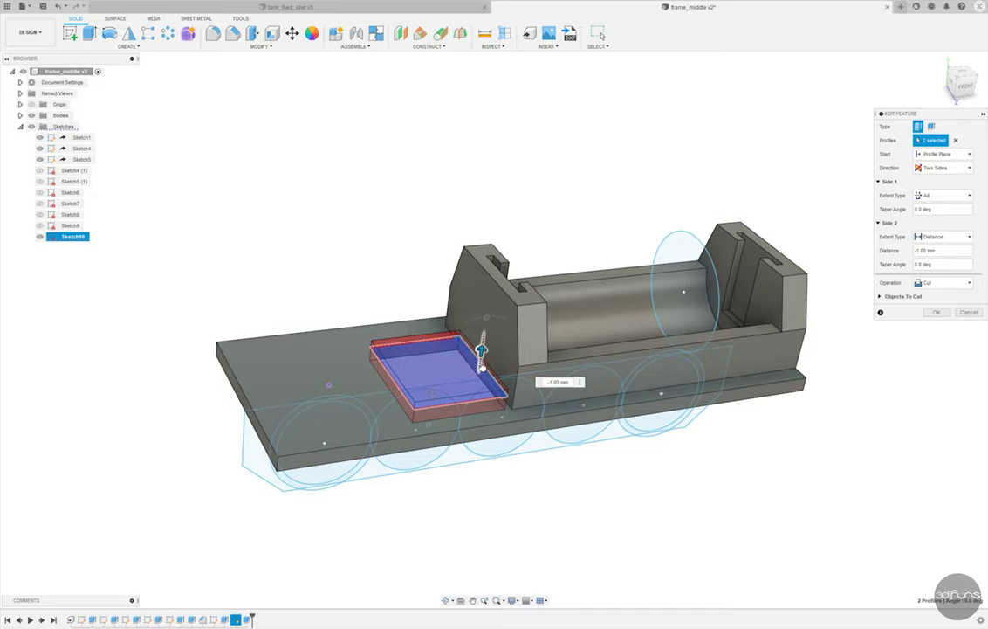
{"action": "middle_click_drag", "start_coordinate": [543, 458], "coordinate": [540, 481], "text": "shift"}
{"action": "key", "text": "Return"}
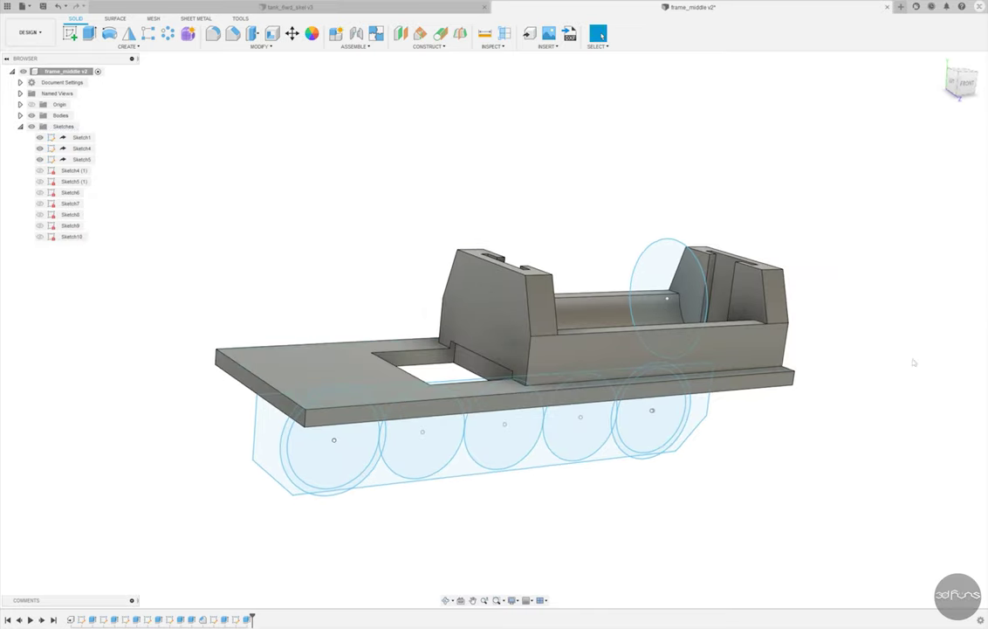
- Cancel the failed equal-distance chamfer on the opening's edge and start Sketch11 on the top plane
{"action": "left_click", "coordinate": [232, 33]}
{"action": "scroll", "coordinate": [464, 363], "scroll_direction": "up", "scroll_amount": 3}
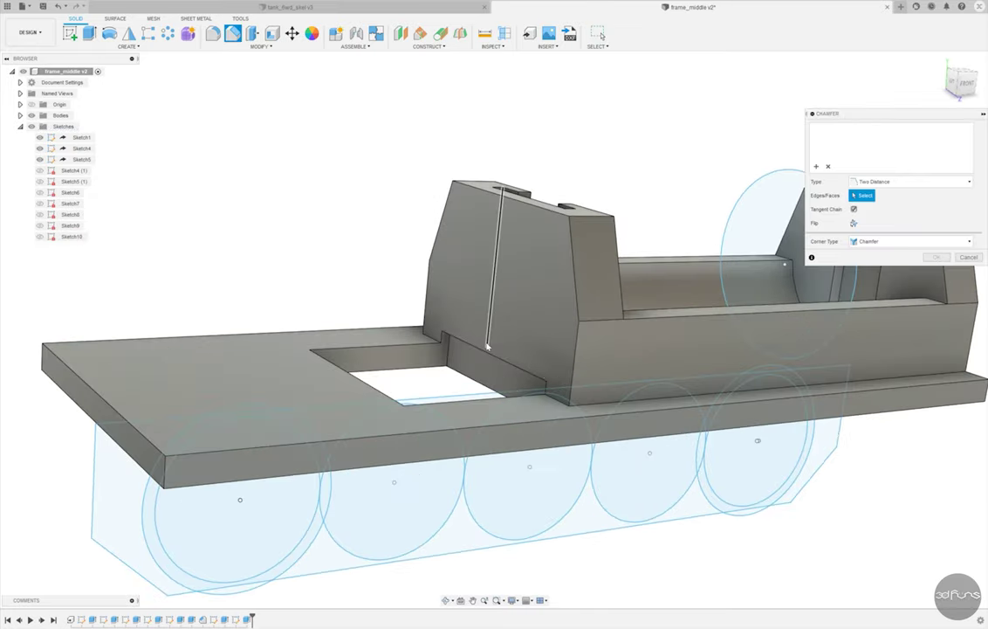
{"action": "left_click", "coordinate": [497, 353]}
{"action": "left_click", "coordinate": [873, 182]}
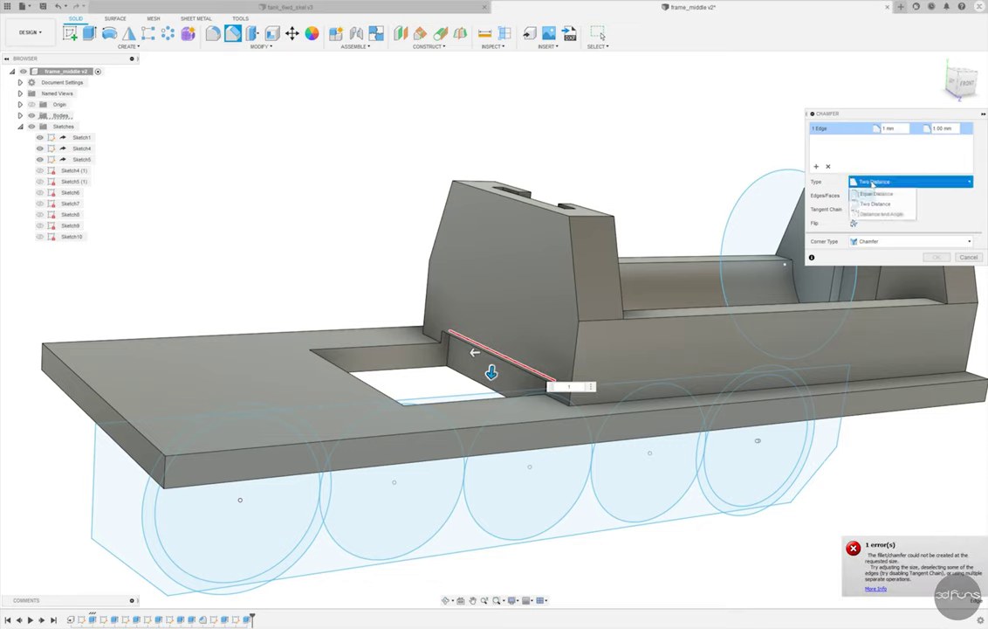
{"action": "left_click", "coordinate": [874, 193]}
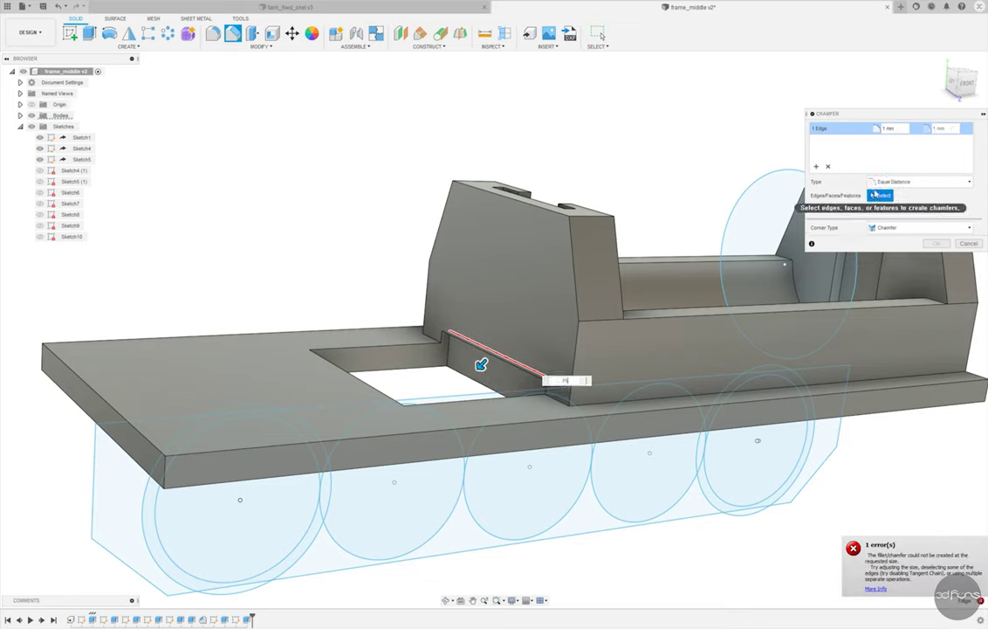
{"action": "key", "text": "Escape"}
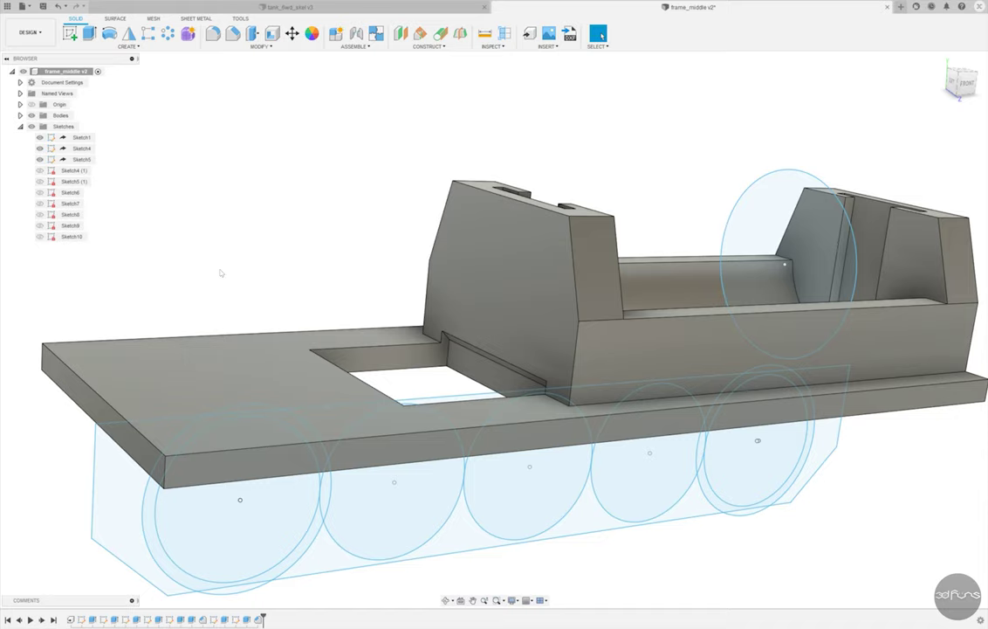
{"action": "left_click", "coordinate": [69, 33]}
{"action": "left_click", "coordinate": [248, 441]}
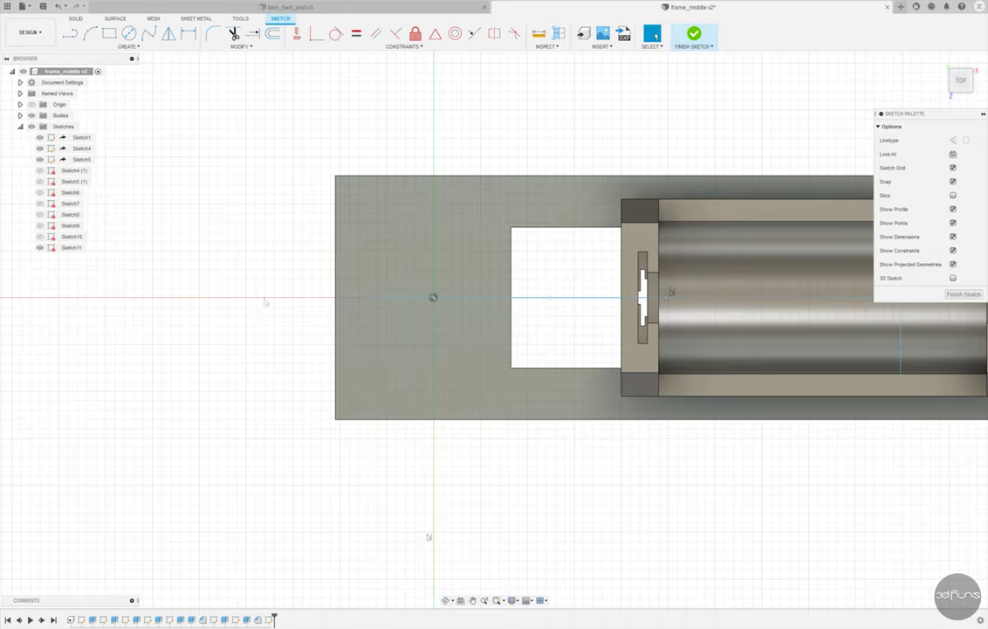
- Draw two small 2-point rectangles along the plate's top edge
{"action": "left_click", "coordinate": [109, 34]}
{"action": "left_click", "coordinate": [476, 175]}
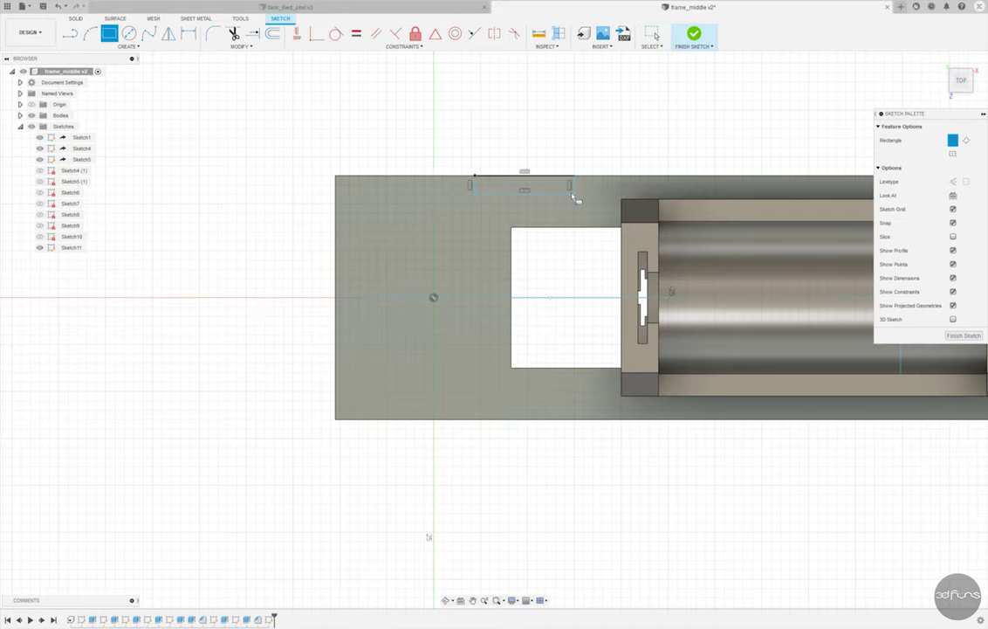
{"action": "scroll", "coordinate": [569, 198], "scroll_direction": "down", "scroll_amount": 2}
{"action": "scroll", "coordinate": [699, 201], "scroll_direction": "up", "scroll_amount": 2}
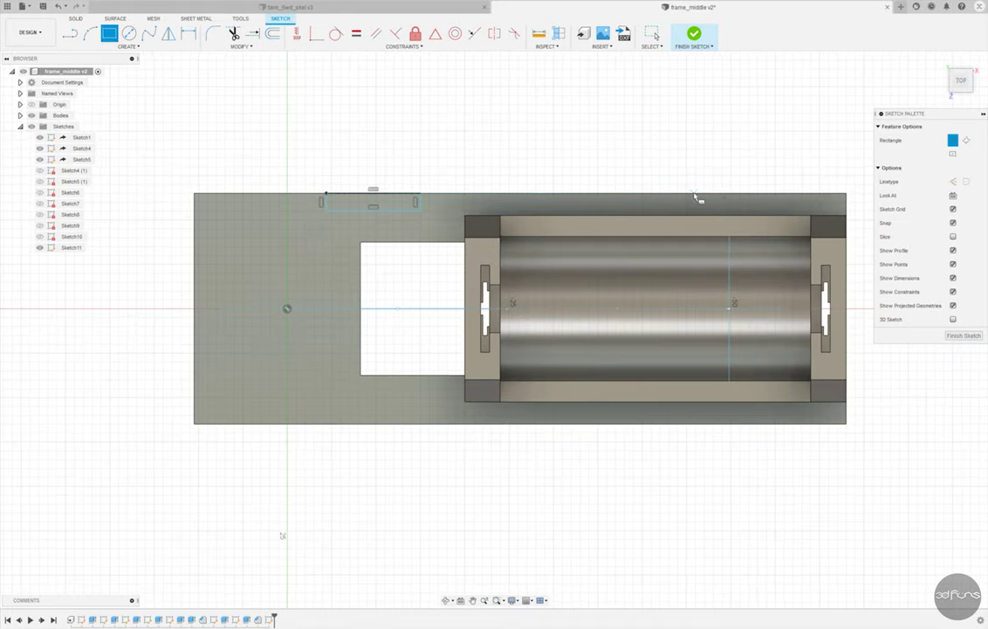
{"action": "left_click", "coordinate": [622, 210]}
- Dimension the left rectangle 4.75 from the origin, 5.50 wide and 1.40 tall
{"action": "left_click", "coordinate": [188, 33]}
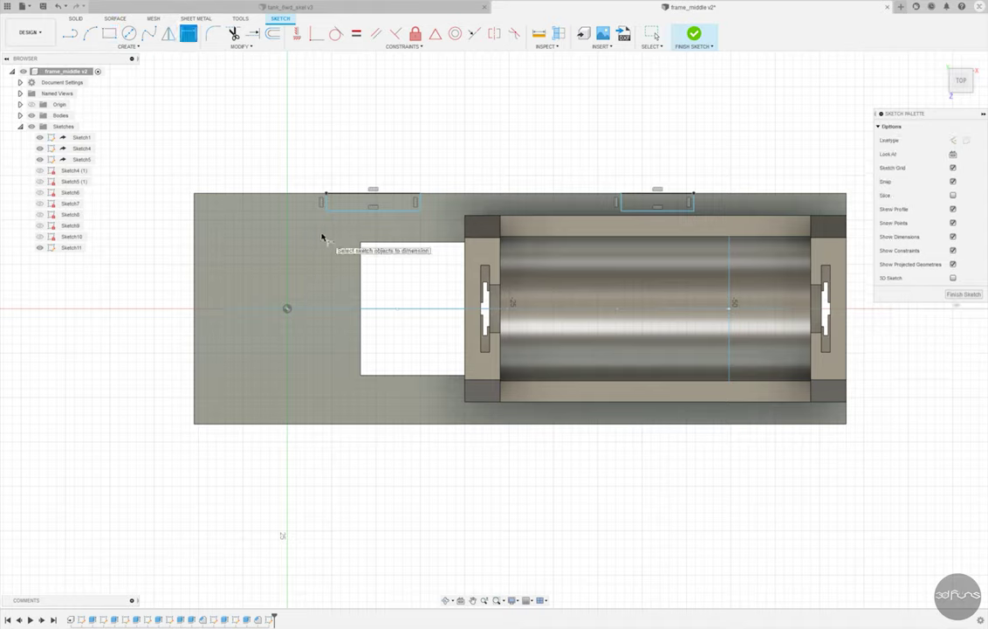
{"action": "left_click", "coordinate": [326, 193]}
{"action": "left_click", "coordinate": [311, 155]}
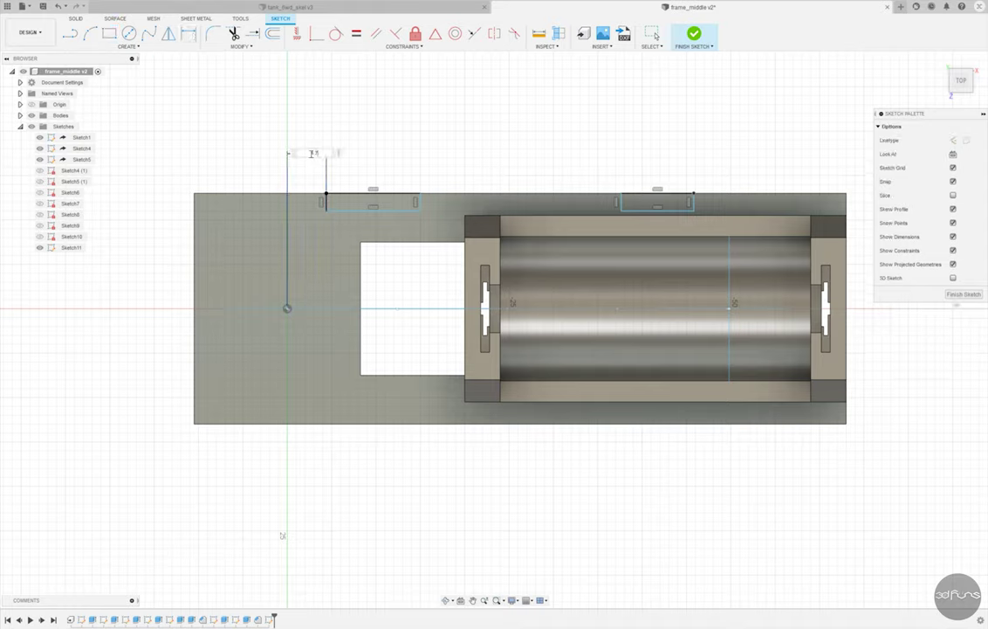
{"action": "type", "text": "4.75"}
{"action": "key", "text": "Return"}
{"action": "left_click", "coordinate": [348, 198]}
{"action": "left_click", "coordinate": [367, 155]}
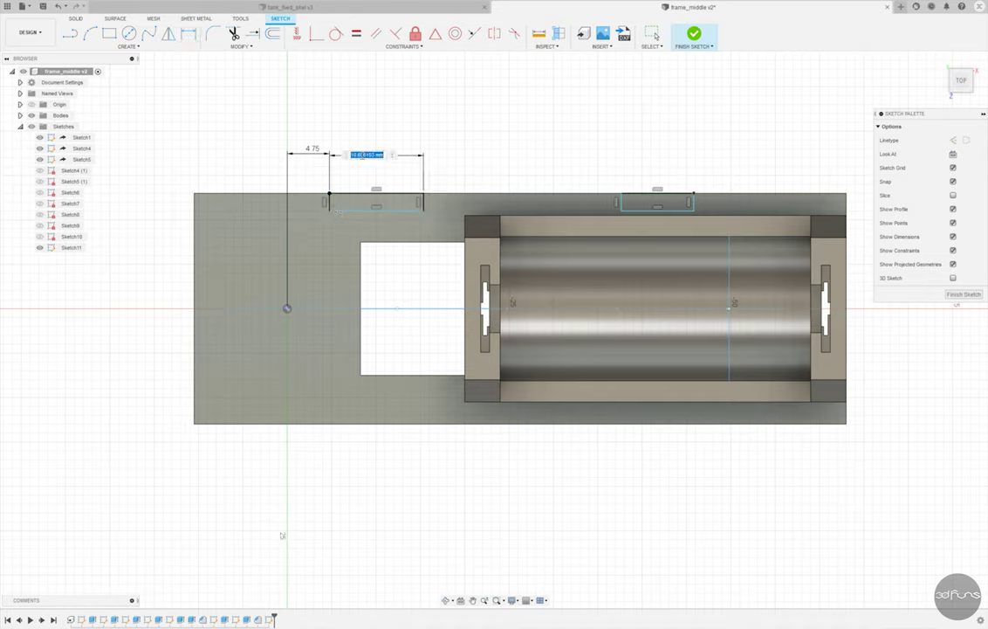
{"action": "key", "text": "Return"}
{"action": "left_click", "coordinate": [329, 199]}
{"action": "left_click", "coordinate": [310, 201]}
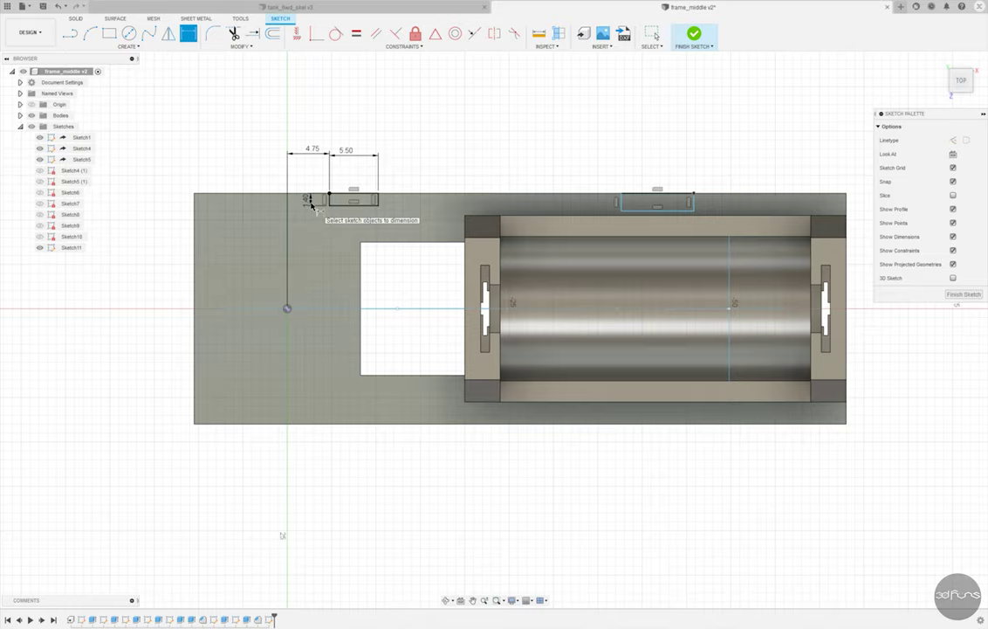
- Apply a Horizontal/Vertical constraint to the left rectangle's edge
{"action": "left_click", "coordinate": [356, 33]}
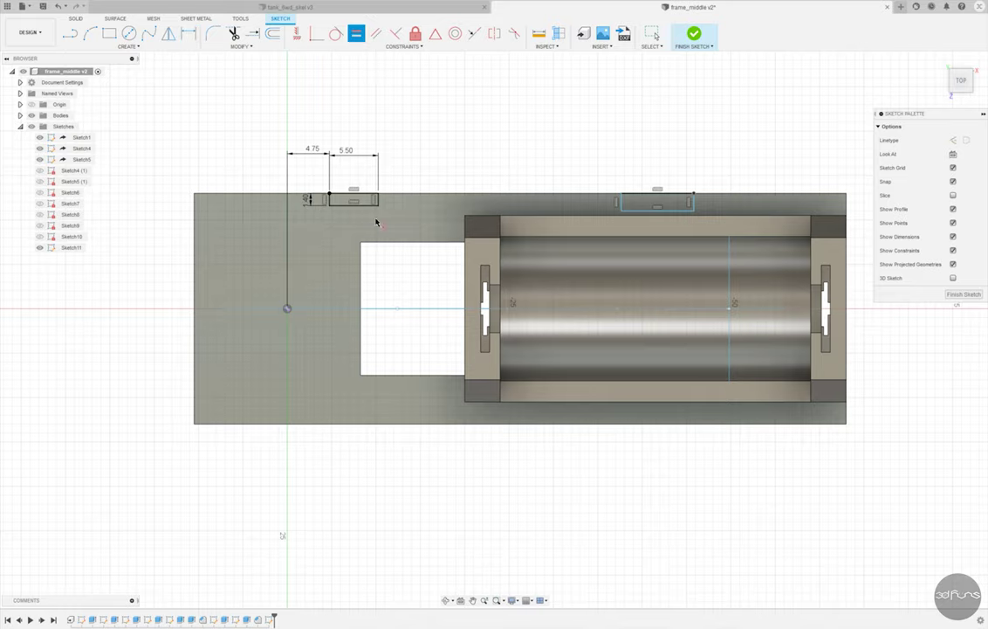
{"action": "left_click", "coordinate": [637, 199]}
{"action": "scroll", "coordinate": [637, 199], "scroll_direction": "up", "scroll_amount": 1}
{"action": "left_click", "coordinate": [350, 202]}
{"action": "middle_click_drag", "start_coordinate": [451, 158], "coordinate": [671, 211], "text": "shift"}
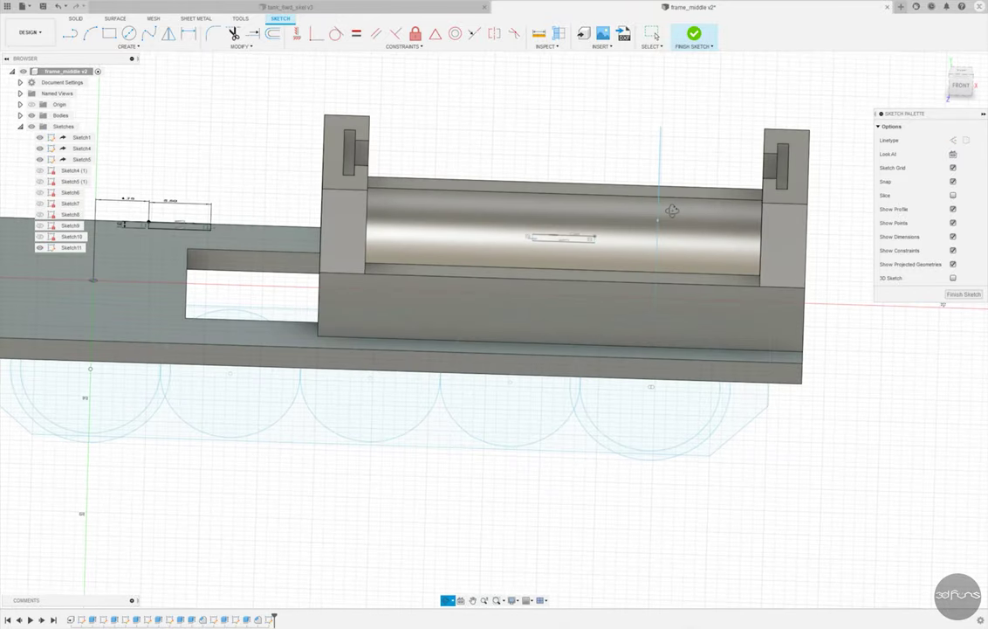
- Project the roller's circular edge into the sketch
{"action": "middle_click_drag", "start_coordinate": [671, 210], "coordinate": [681, 209], "text": "shift"}
{"action": "left_click", "coordinate": [127, 45]}
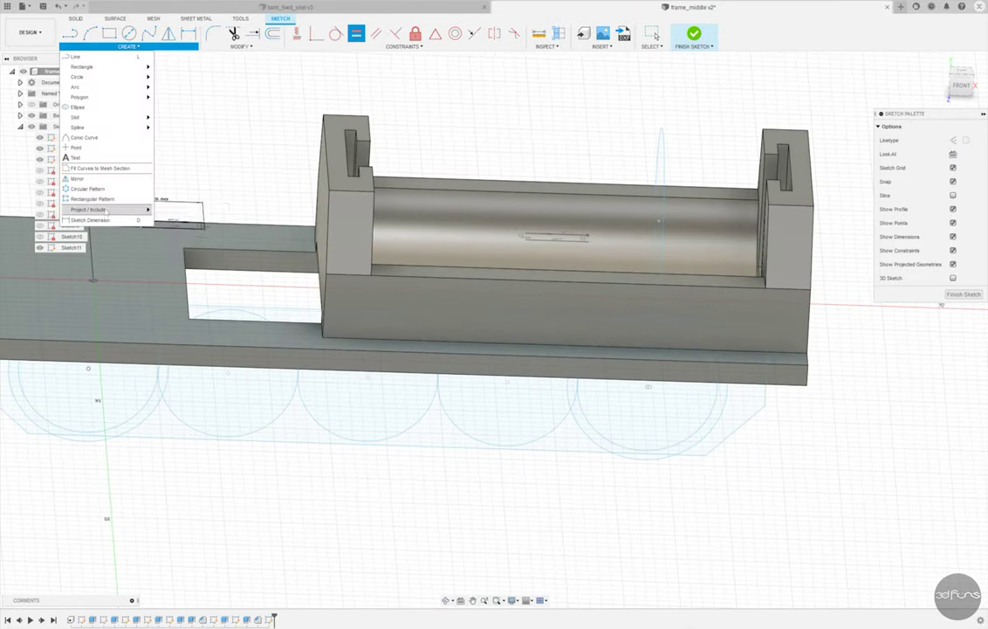
{"action": "mouse_move", "coordinate": [92, 210]}
{"action": "left_click", "coordinate": [175, 211]}
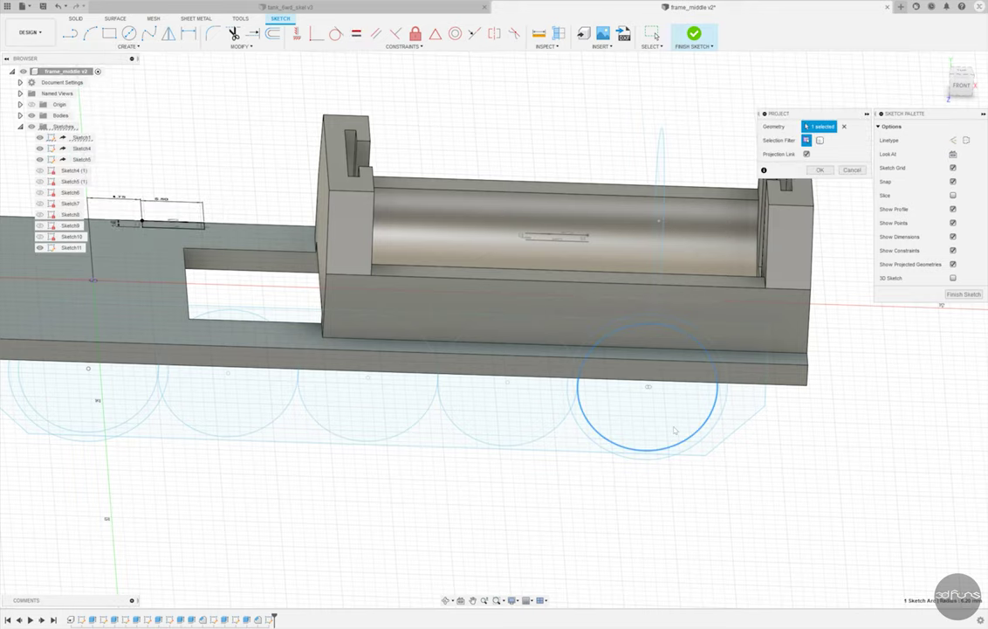
{"action": "left_click", "coordinate": [698, 209]}
{"action": "key", "text": "Return"}
{"action": "middle_click_drag", "start_coordinate": [698, 210], "coordinate": [719, 204], "text": "shift"}
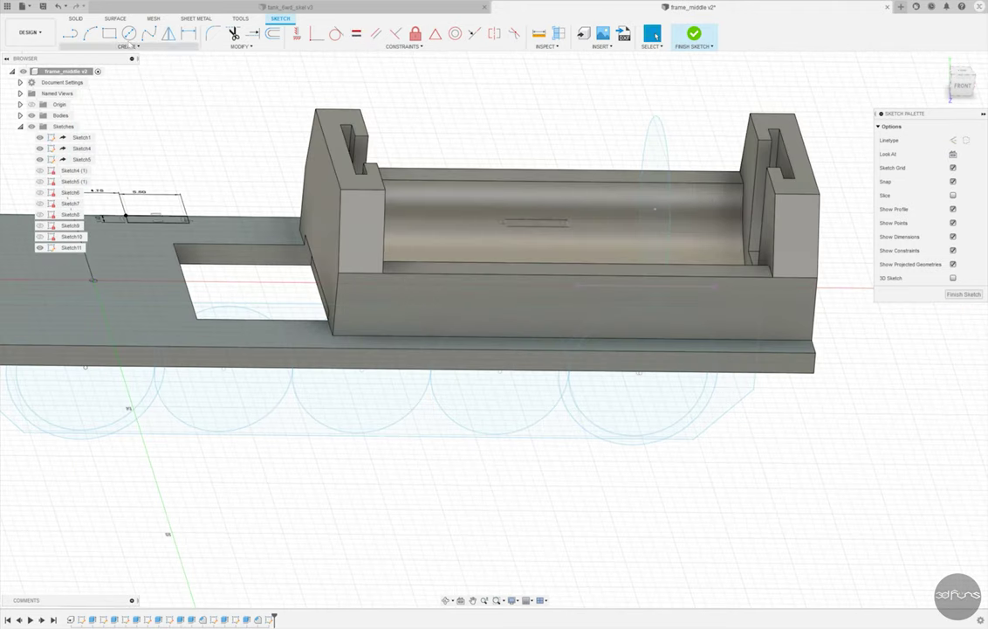
- Draw a vertical reference line up from the roller and delete the unwanted long line
{"action": "key", "text": "l"}
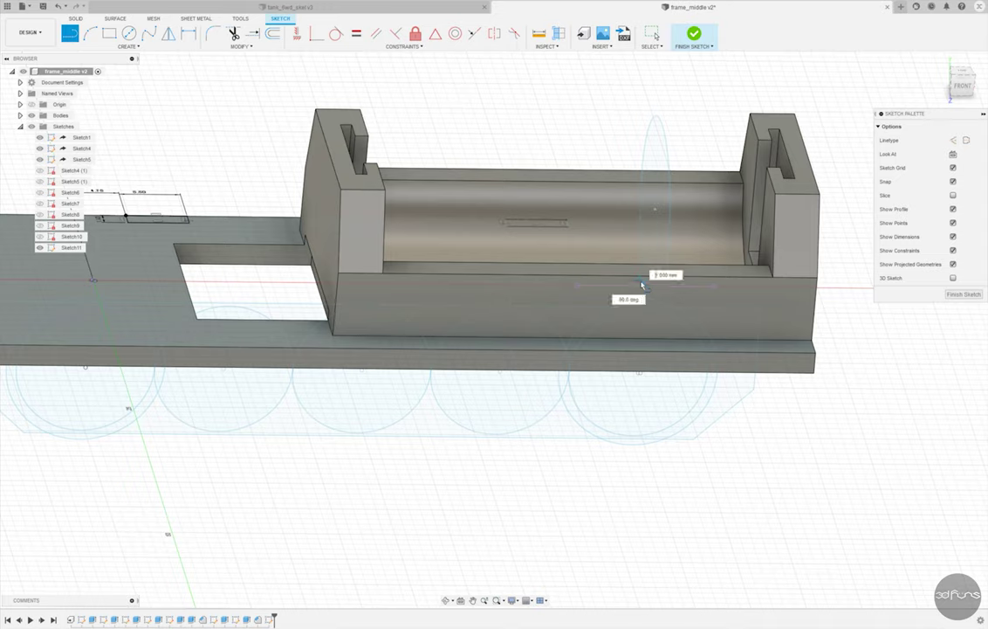
{"action": "left_click", "coordinate": [647, 98]}
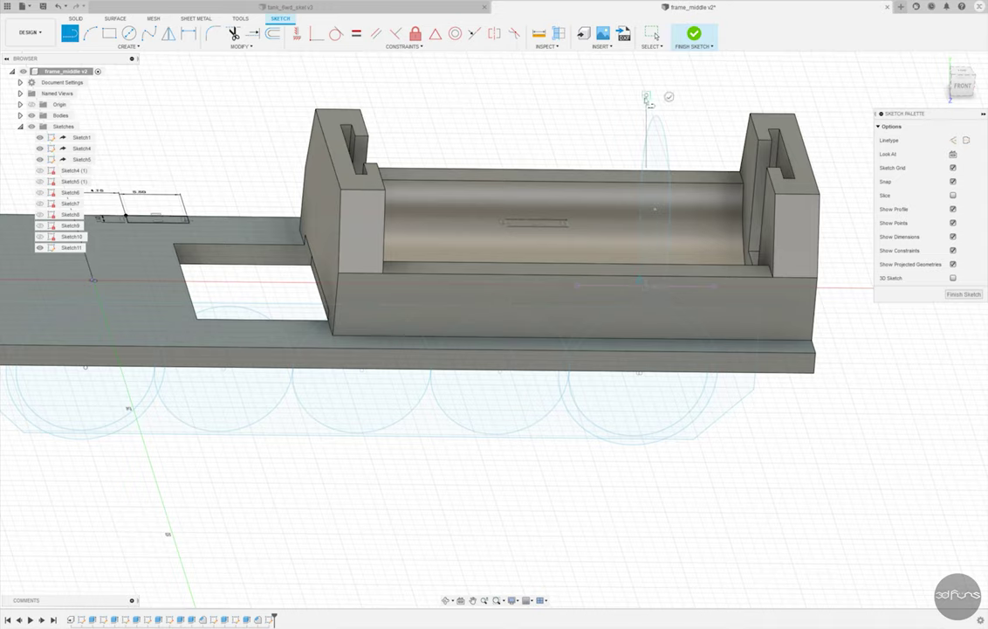
{"action": "key", "text": "Escape"}
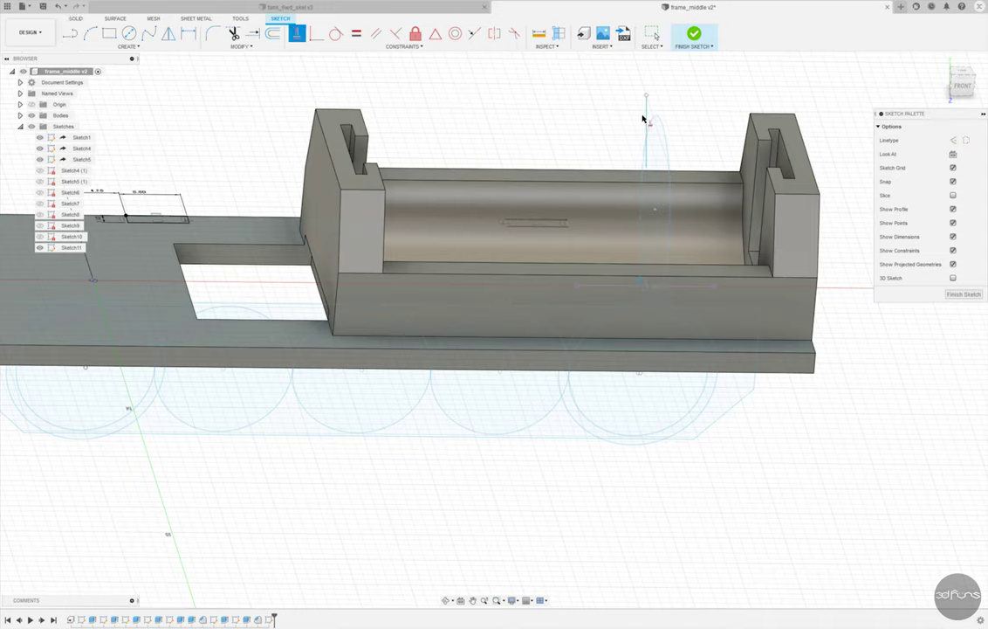
{"action": "left_click", "coordinate": [961, 76]}
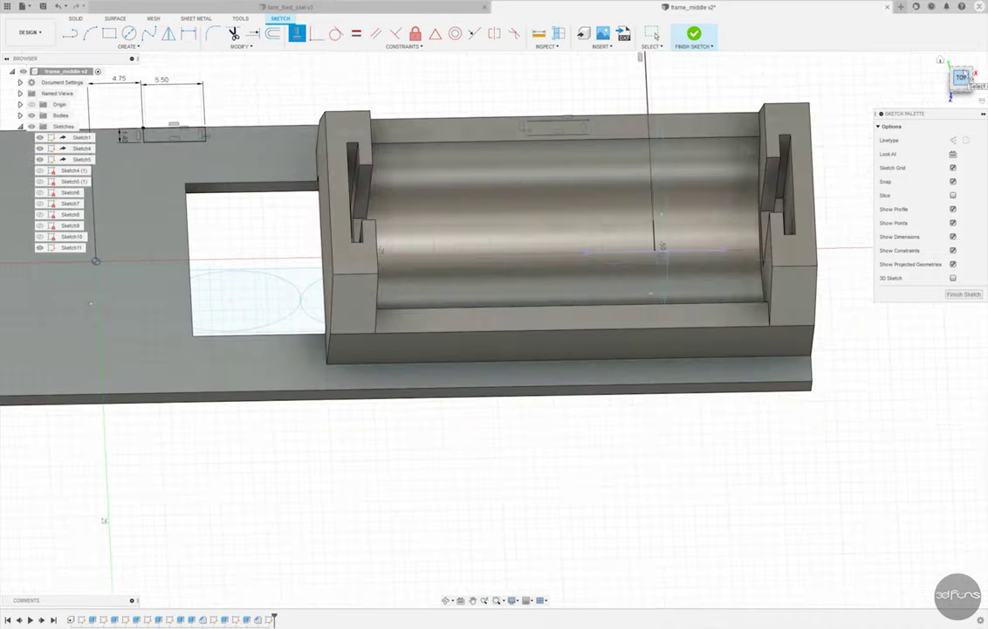
{"action": "left_click", "coordinate": [643, 129]}
{"action": "key", "text": "Delete"}
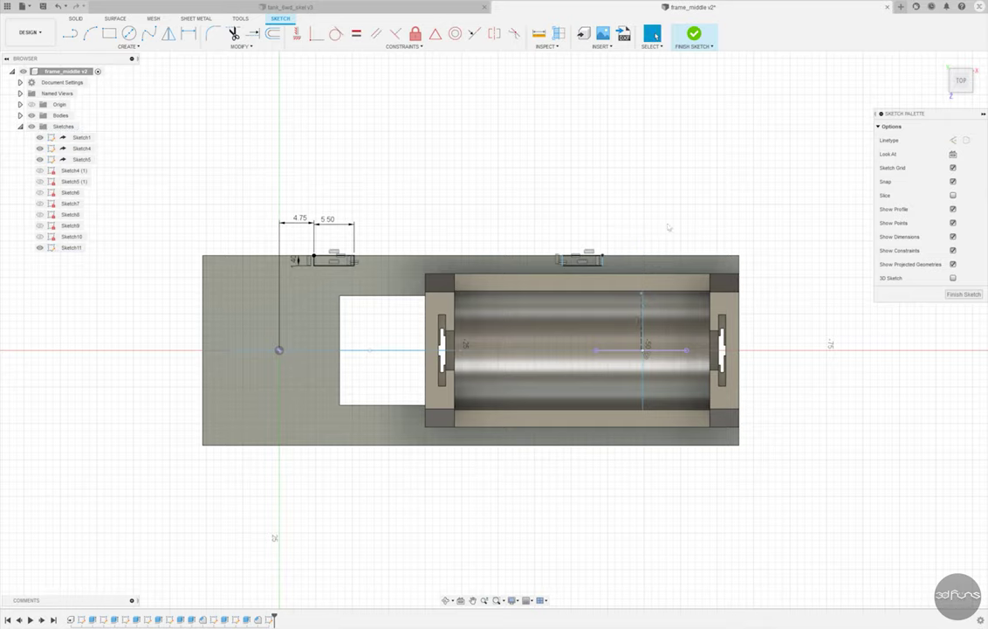
- Dimension the right top slot 4.75 from the vertical reference line
{"action": "left_click", "coordinate": [188, 33]}
{"action": "scroll", "coordinate": [638, 297], "scroll_direction": "up", "scroll_amount": 3}
{"action": "left_click", "coordinate": [655, 320]}
{"action": "left_click", "coordinate": [582, 231]}
{"action": "scroll", "coordinate": [647, 227], "scroll_direction": "down", "scroll_amount": 2}
{"action": "left_click", "coordinate": [628, 199]}
{"action": "type", "text": "4.75"}
{"action": "key", "text": "Return"}
{"action": "key", "text": "Escape"}
- Mirror both top slots about the plate's centreline and finish the sketch
{"action": "left_click_drag", "start_coordinate": [212, 214], "coordinate": [624, 258]}
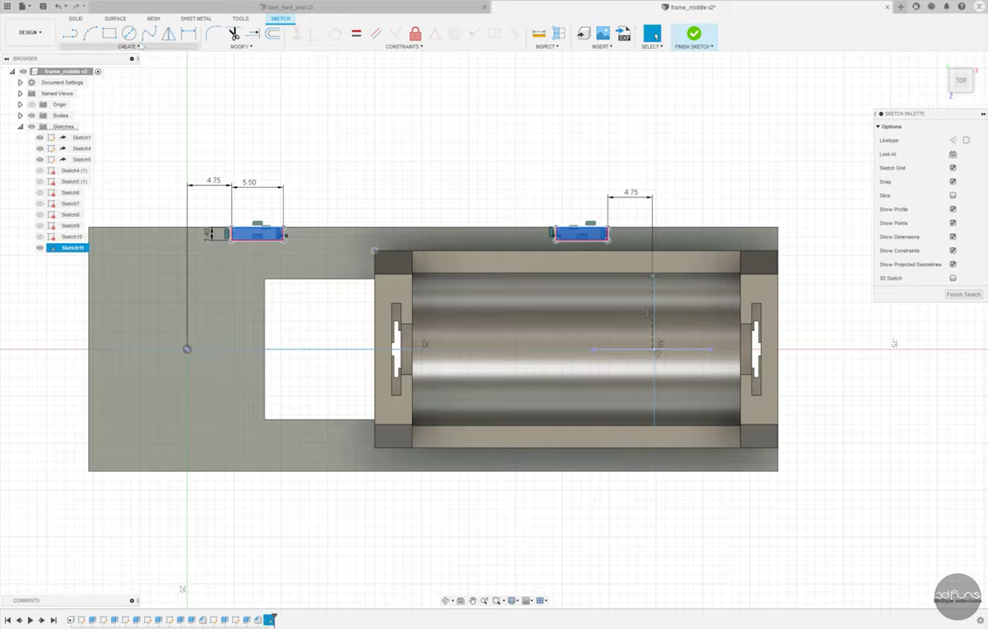
{"action": "left_click", "coordinate": [168, 33]}
{"action": "left_click", "coordinate": [811, 140]}
{"action": "left_click", "coordinate": [239, 350]}
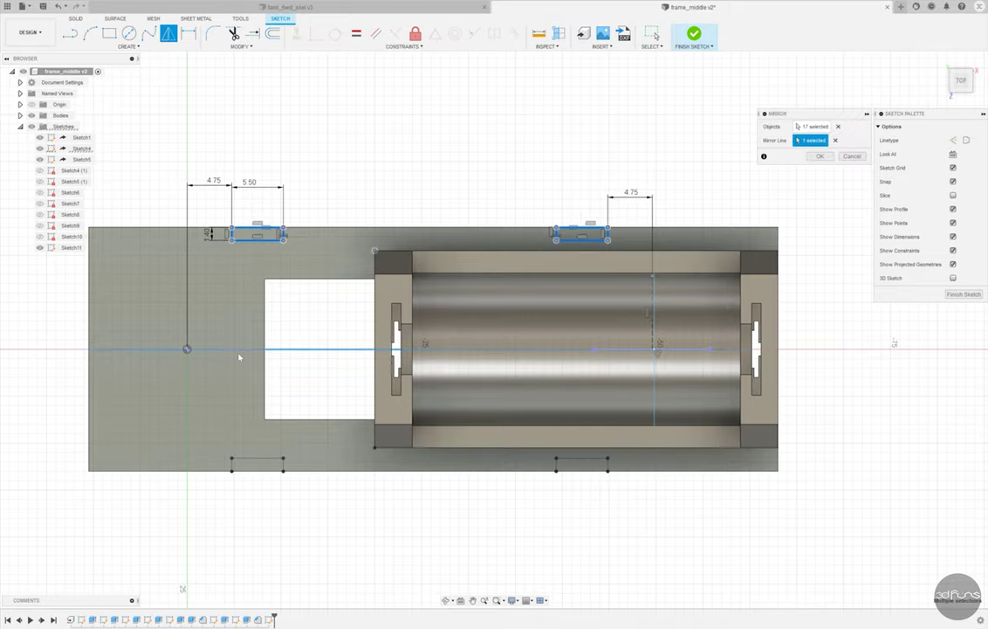
{"action": "left_click", "coordinate": [820, 156]}
{"action": "left_click", "coordinate": [694, 33]}
- Extrude all four edge slot profiles -33 mm as a Cut into the frame plate
{"action": "key", "text": "e"}
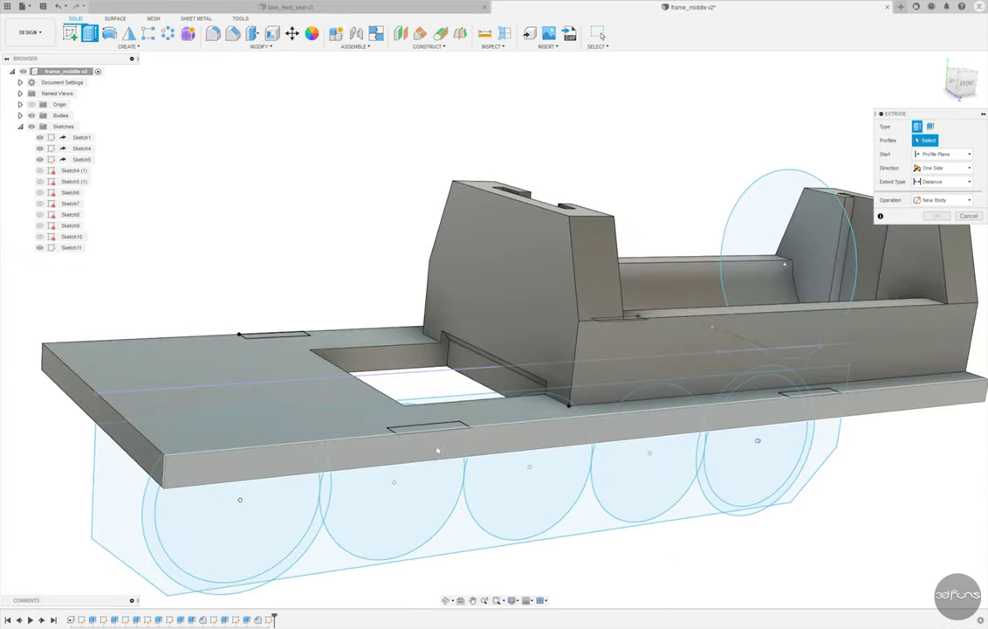
{"action": "left_click", "coordinate": [429, 426]}
{"action": "left_click", "coordinate": [274, 333]}
{"action": "left_click", "coordinate": [807, 393]}
{"action": "middle_click_drag", "start_coordinate": [807, 393], "coordinate": [660, 147], "text": "shift"}
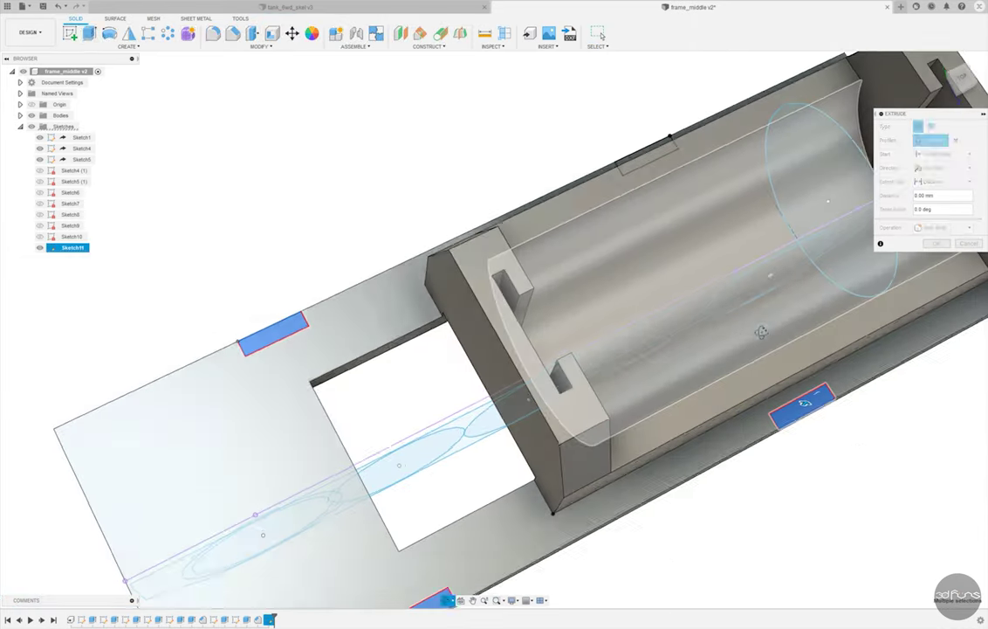
{"action": "left_click", "coordinate": [660, 147]}
{"action": "type", "text": "-33"}
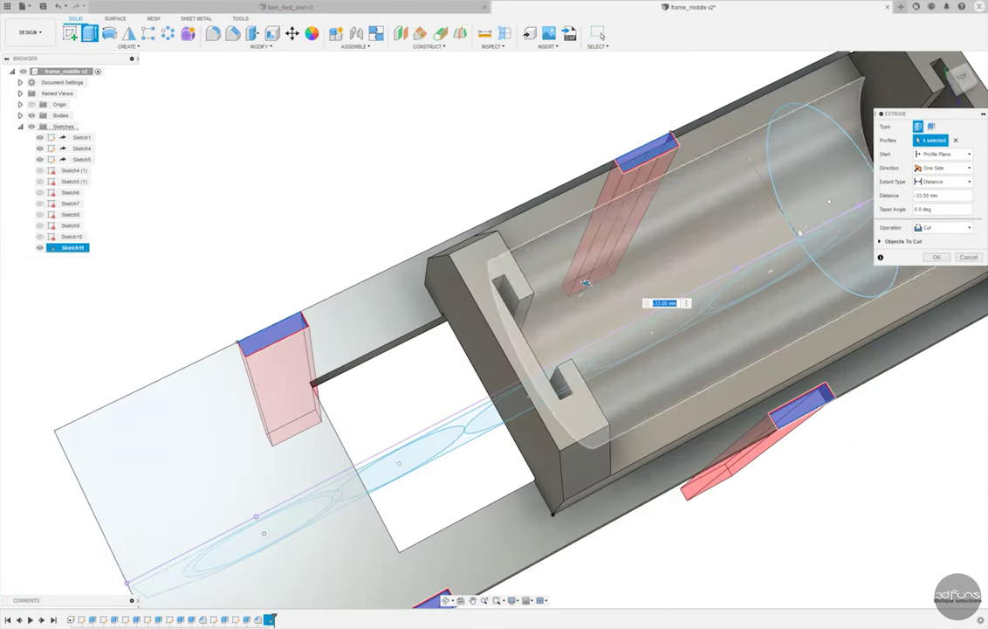
{"action": "left_click", "coordinate": [943, 227]}
{"action": "left_click", "coordinate": [926, 194]}
{"action": "left_click", "coordinate": [936, 257]}
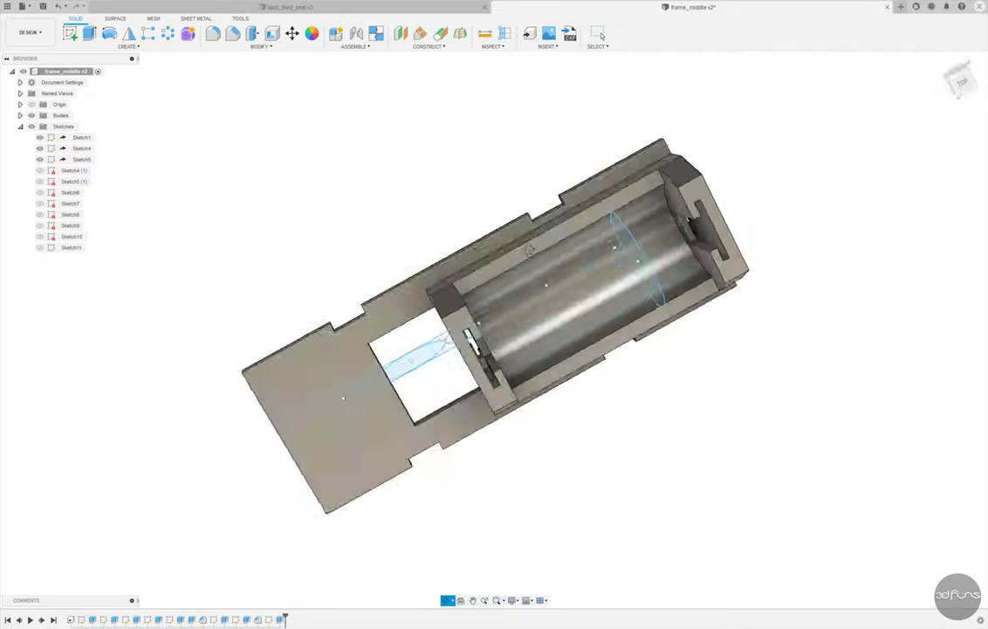
{"action": "middle_click_drag", "start_coordinate": [572, 202], "coordinate": [601, 35], "text": "shift"}
- Start a sketch on the plate's underside and draw two rectangles beside the brackets
{"action": "left_click", "coordinate": [70, 34]}
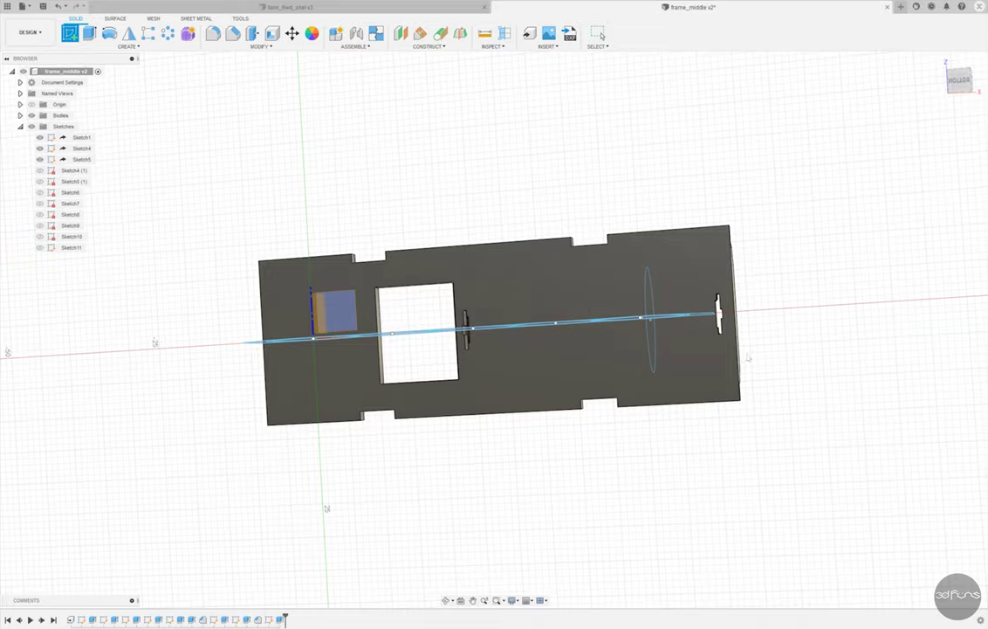
{"action": "left_click", "coordinate": [690, 276]}
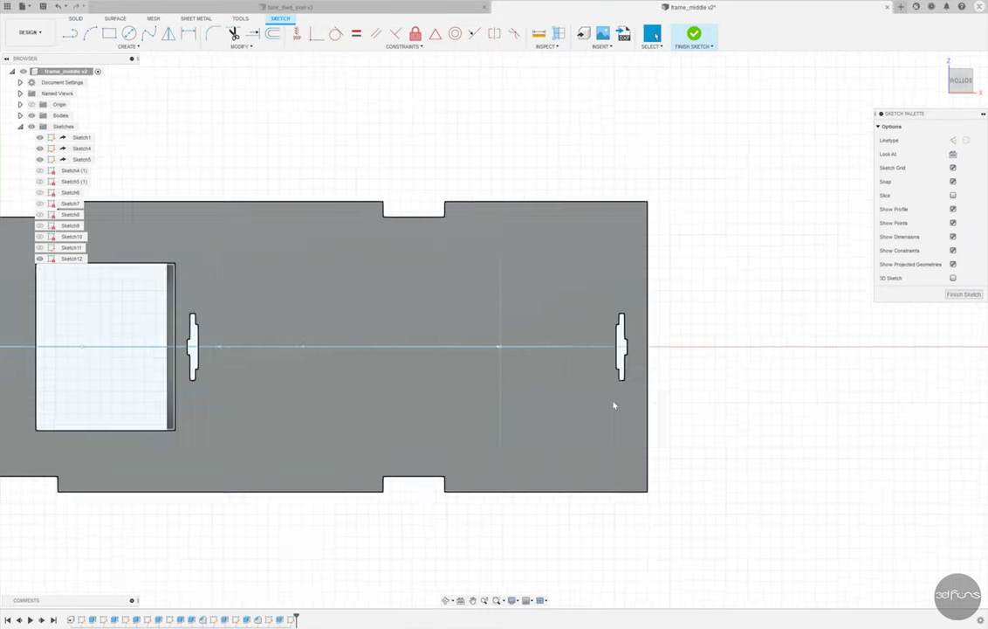
{"action": "key", "text": "r"}
{"action": "left_click", "coordinate": [539, 334]}
{"action": "scroll", "coordinate": [599, 368], "scroll_direction": "up", "scroll_amount": 2}
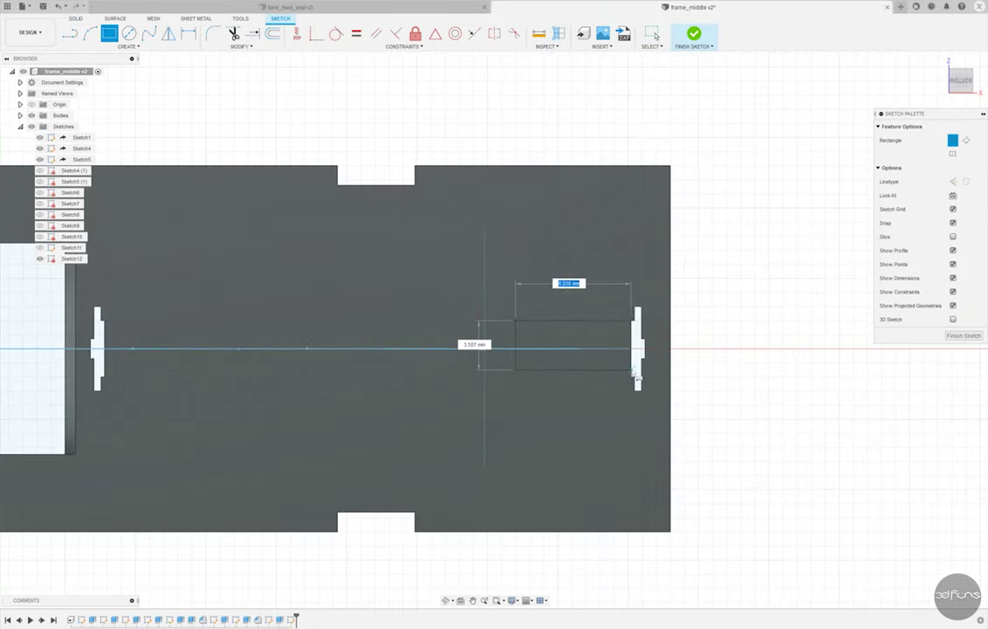
{"action": "left_click", "coordinate": [639, 375]}
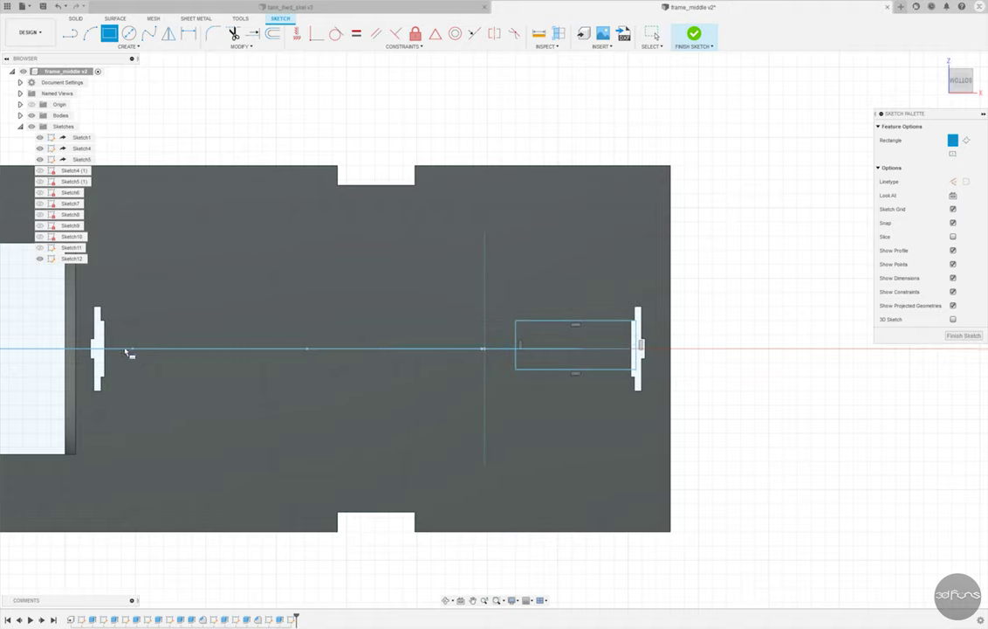
{"action": "scroll", "coordinate": [132, 358], "scroll_direction": "up", "scroll_amount": 2}
{"action": "left_click", "coordinate": [94, 325]}
{"action": "left_click", "coordinate": [292, 382]}
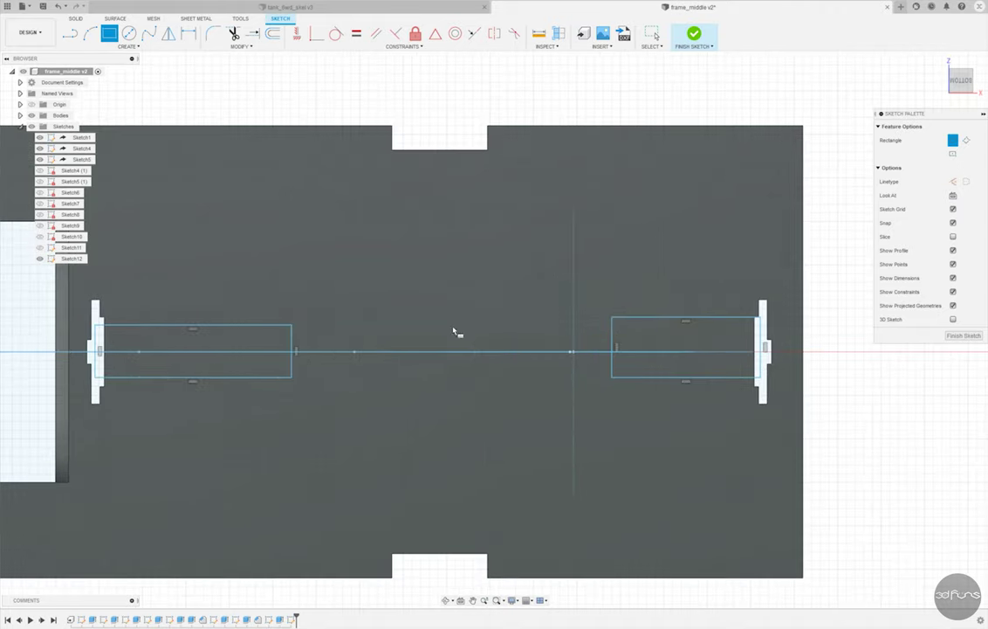
{"action": "scroll", "coordinate": [395, 186], "scroll_direction": "down", "scroll_amount": 2}
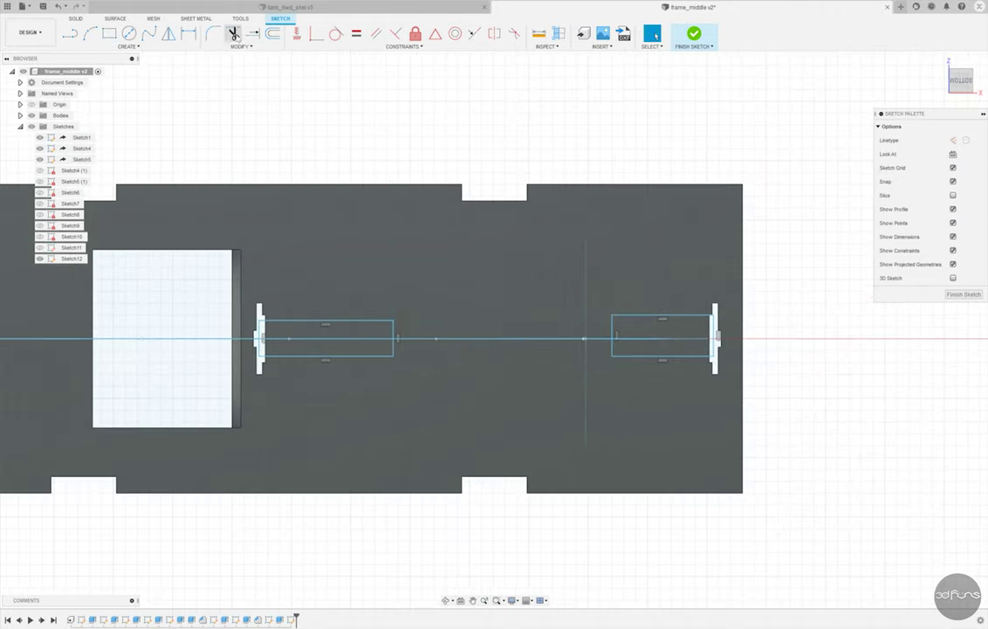
- Dimension the right rectangle 60.50 from the origin and 12 mm wide
{"action": "left_click", "coordinate": [189, 34]}
{"action": "scroll", "coordinate": [521, 263], "scroll_direction": "down", "scroll_amount": 1}
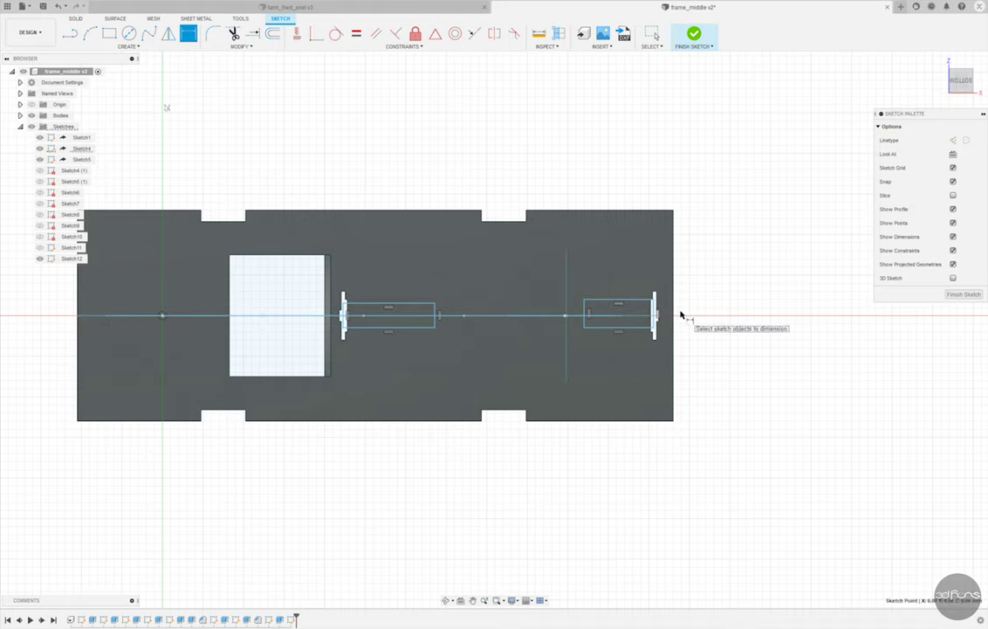
{"action": "left_click", "coordinate": [463, 166]}
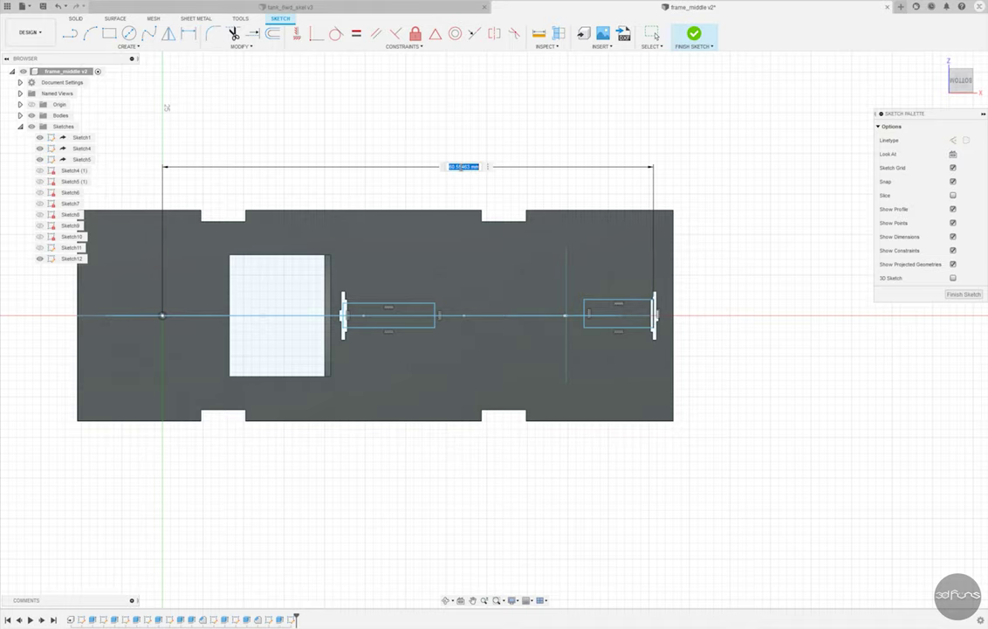
{"action": "key", "text": "Return"}
{"action": "left_click", "coordinate": [619, 299]}
{"action": "left_click", "coordinate": [617, 281]}
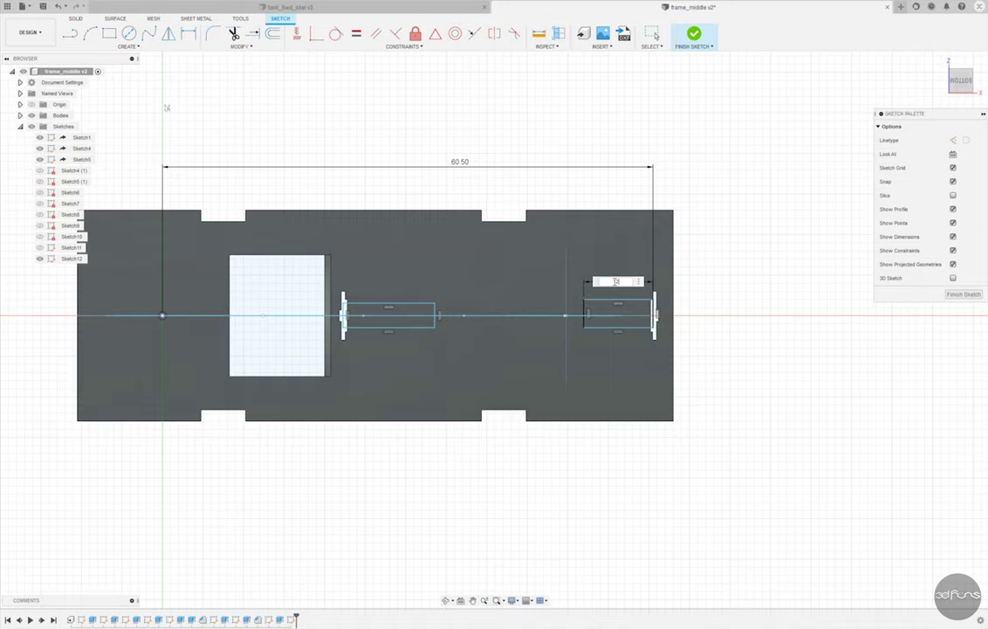
{"action": "type", "text": "12"}
{"action": "key", "text": "Return"}
- Make the two rectangles equal and set their height to 4 mm
{"action": "left_click", "coordinate": [357, 34]}
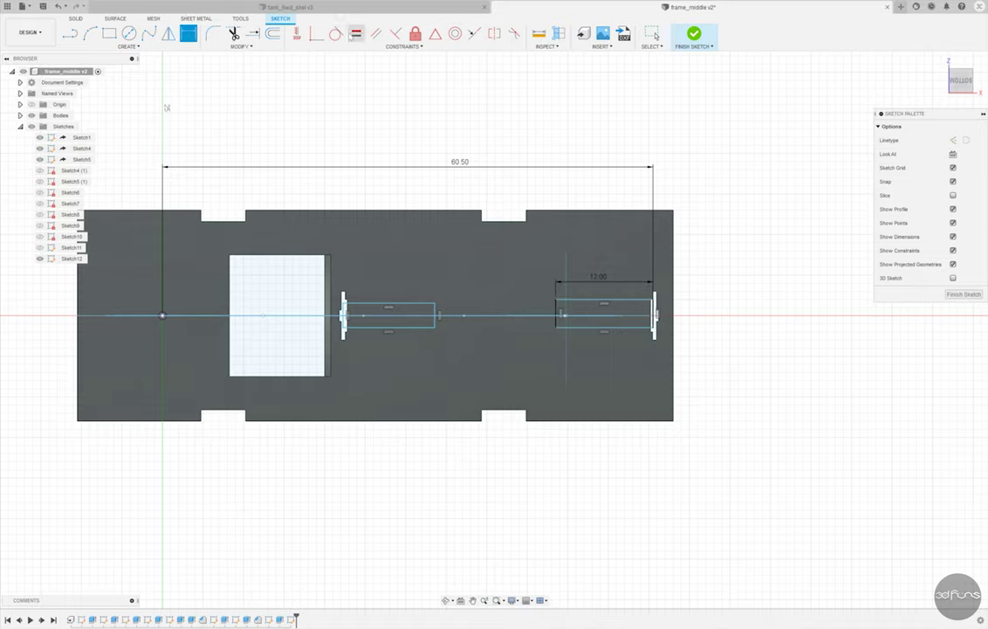
{"action": "scroll", "coordinate": [530, 315], "scroll_direction": "up", "scroll_amount": 2}
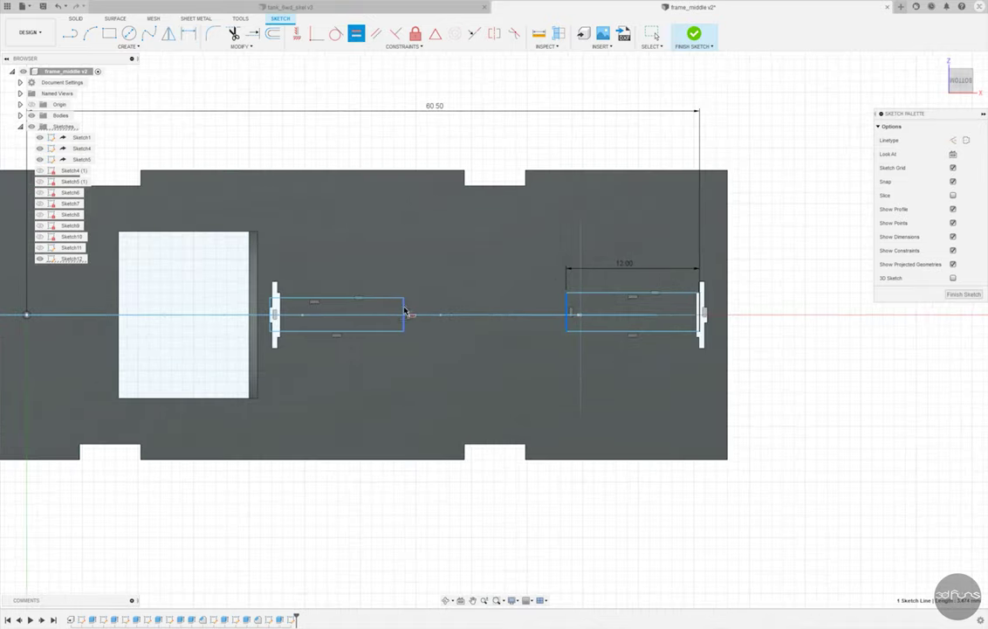
{"action": "left_click", "coordinate": [188, 33]}
{"action": "left_click", "coordinate": [701, 312]}
{"action": "left_click", "coordinate": [746, 313]}
{"action": "type", "text": "4"}
{"action": "key", "text": "Return"}
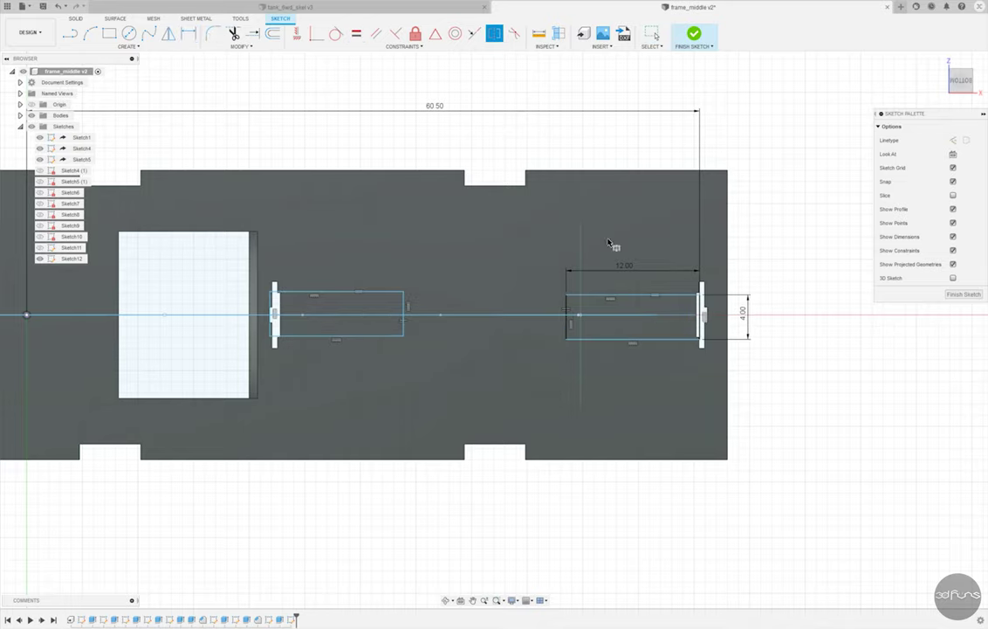
- Dimension the 13.50 gap between the two rectangles and finish the sketch
{"action": "left_click", "coordinate": [566, 297]}
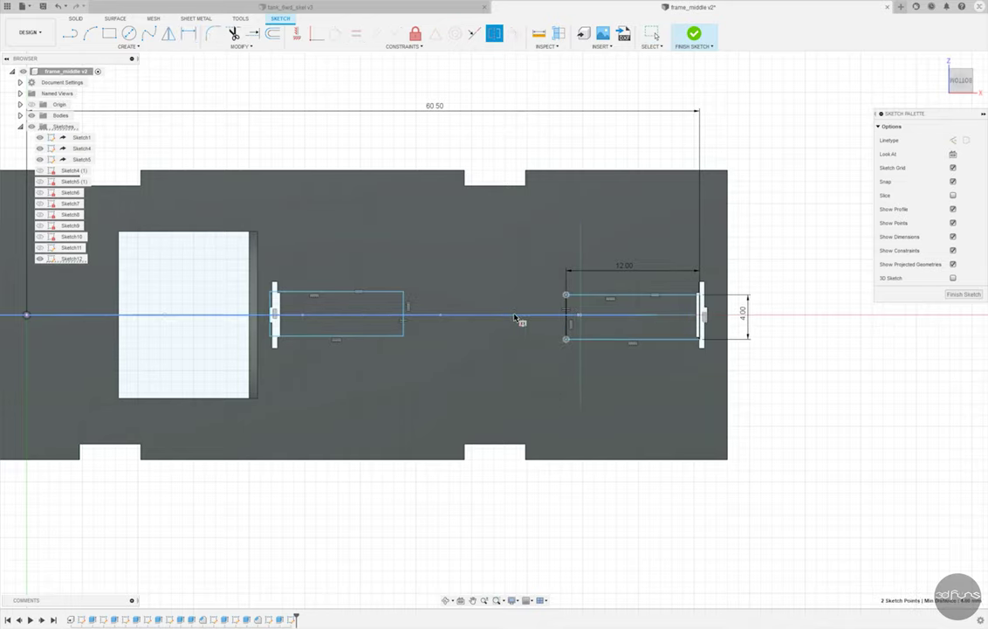
{"action": "scroll", "coordinate": [630, 253], "scroll_direction": "down", "scroll_amount": 2}
{"action": "scroll", "coordinate": [402, 174], "scroll_direction": "up", "scroll_amount": 1}
{"action": "scroll", "coordinate": [402, 174], "scroll_direction": "up", "scroll_amount": 1}
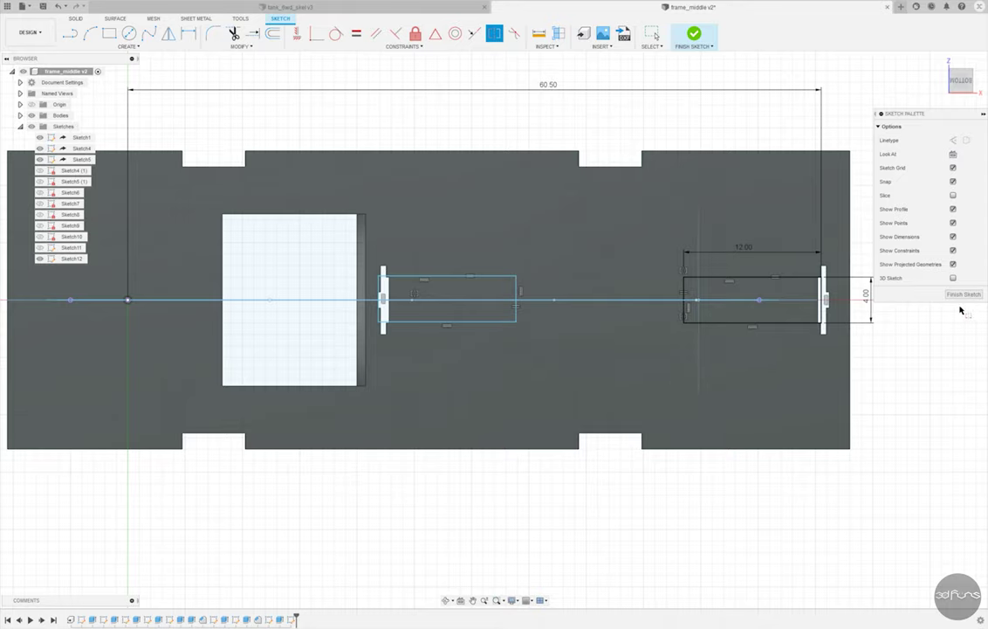
{"action": "scroll", "coordinate": [845, 302], "scroll_direction": "up", "scroll_amount": 2}
{"action": "scroll", "coordinate": [838, 290], "scroll_direction": "down", "scroll_amount": 2}
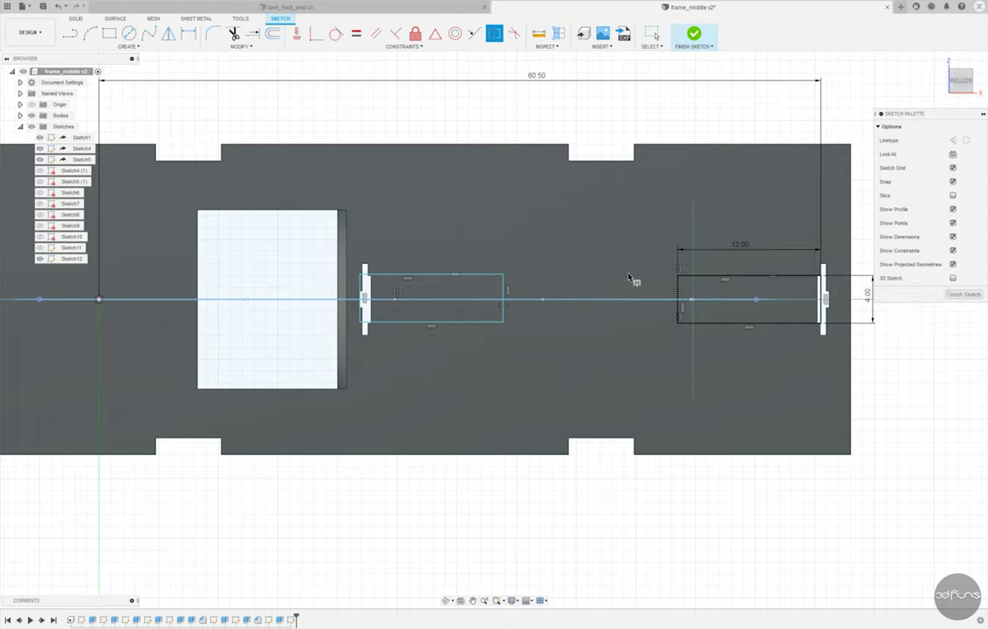
{"action": "left_click", "coordinate": [680, 290]}
{"action": "left_click", "coordinate": [504, 293], "text": "ctrl"}
{"action": "left_click", "coordinate": [680, 297]}
{"action": "left_click", "coordinate": [594, 247]}
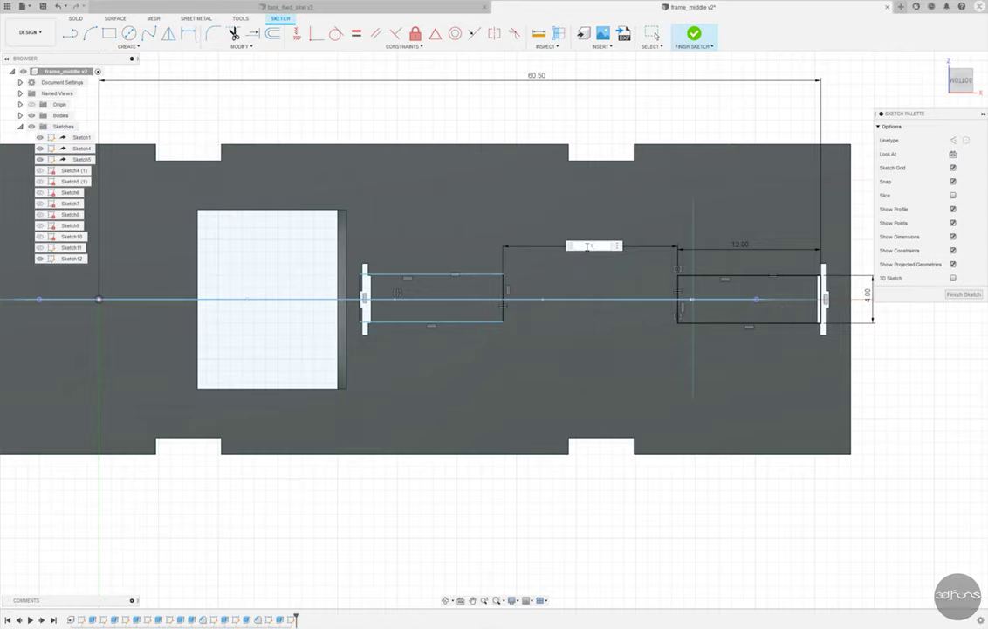
{"action": "key", "text": "Return"}
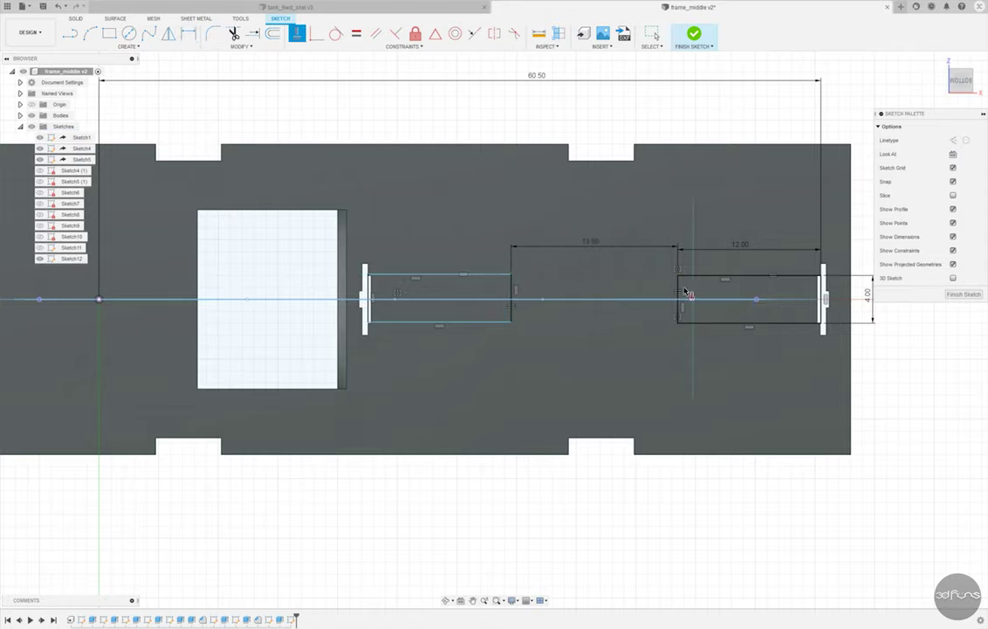
{"action": "scroll", "coordinate": [352, 280], "scroll_direction": "up", "scroll_amount": 5}
{"action": "scroll", "coordinate": [401, 293], "scroll_direction": "up", "scroll_amount": 3}
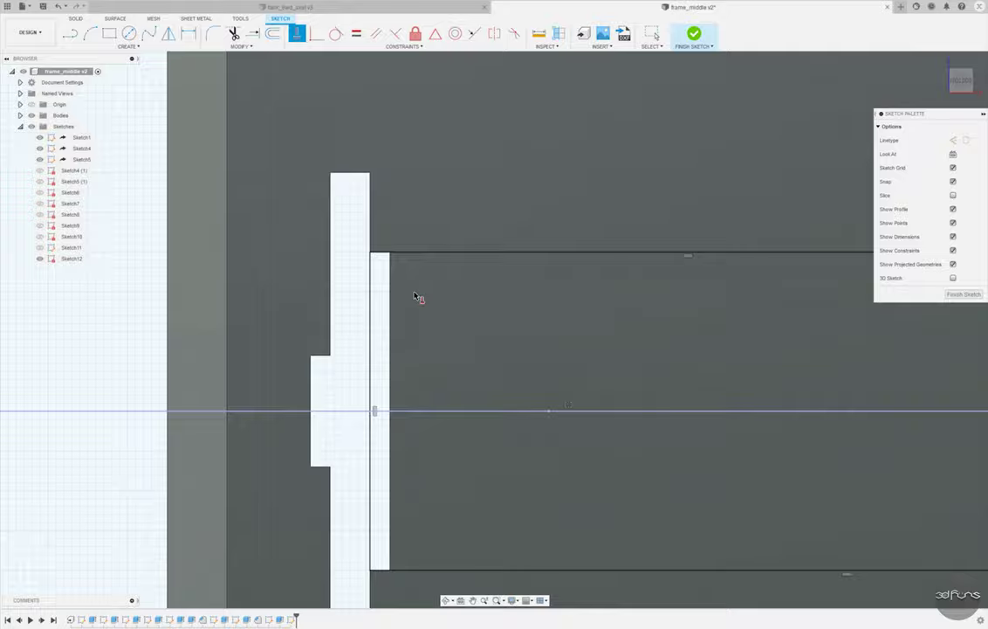
{"action": "scroll", "coordinate": [401, 294], "scroll_direction": "down", "scroll_amount": 5}
{"action": "scroll", "coordinate": [377, 264], "scroll_direction": "down", "scroll_amount": 4}
{"action": "left_click", "coordinate": [694, 35]}
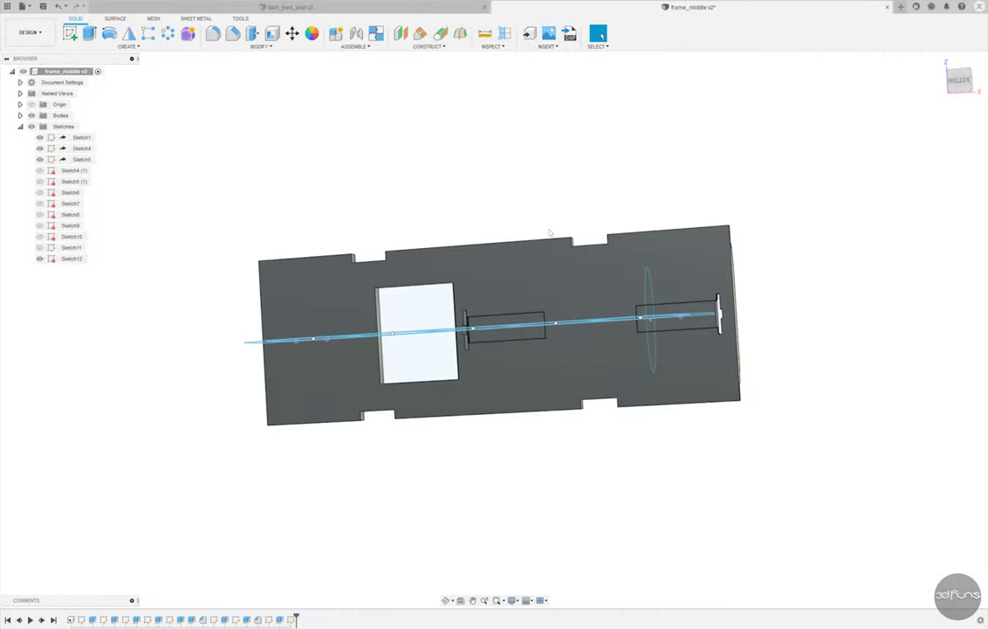
- Cut the three Sketch12 profiles To Object up to the trough's end face, then sketch on that face
{"action": "left_click", "coordinate": [89, 33]}
{"action": "scroll", "coordinate": [444, 288], "scroll_direction": "up", "scroll_amount": 3}
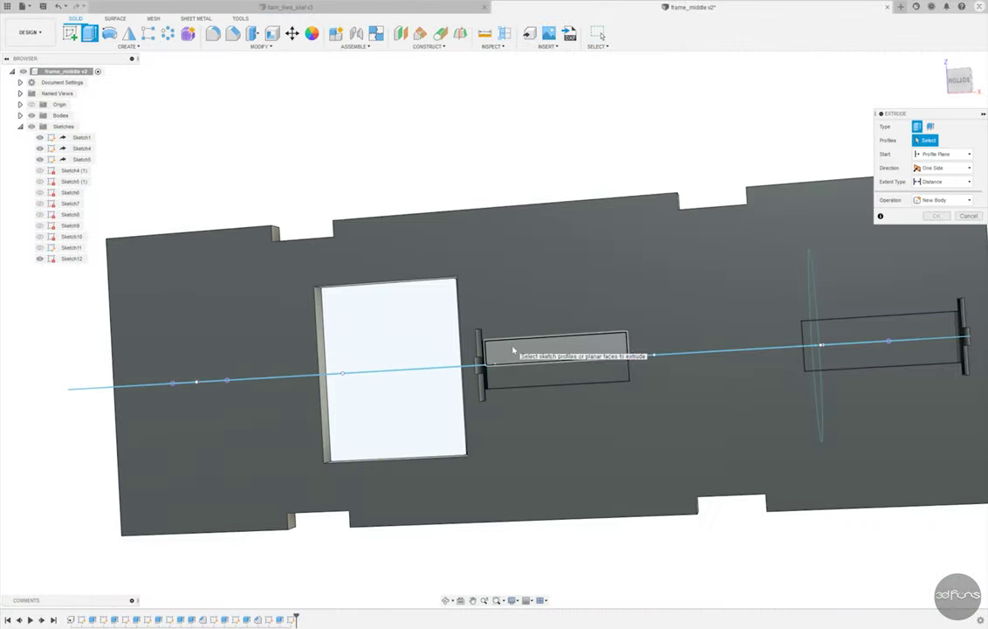
{"action": "left_click", "coordinate": [558, 358]}
{"action": "left_click", "coordinate": [840, 361]}
{"action": "left_click", "coordinate": [481, 362]}
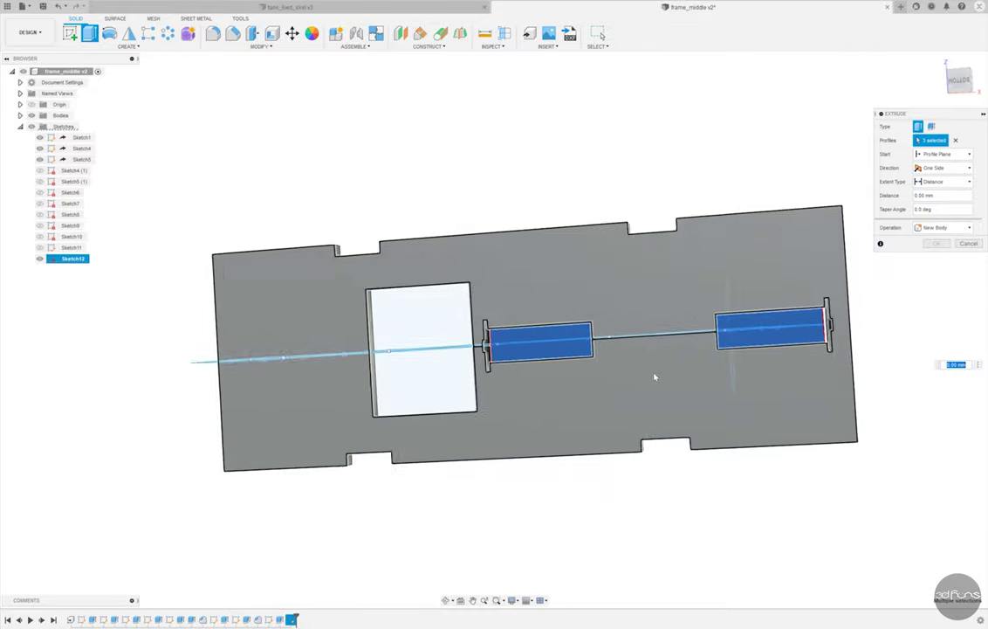
{"action": "middle_click_drag", "start_coordinate": [551, 324], "coordinate": [671, 390], "text": "shift"}
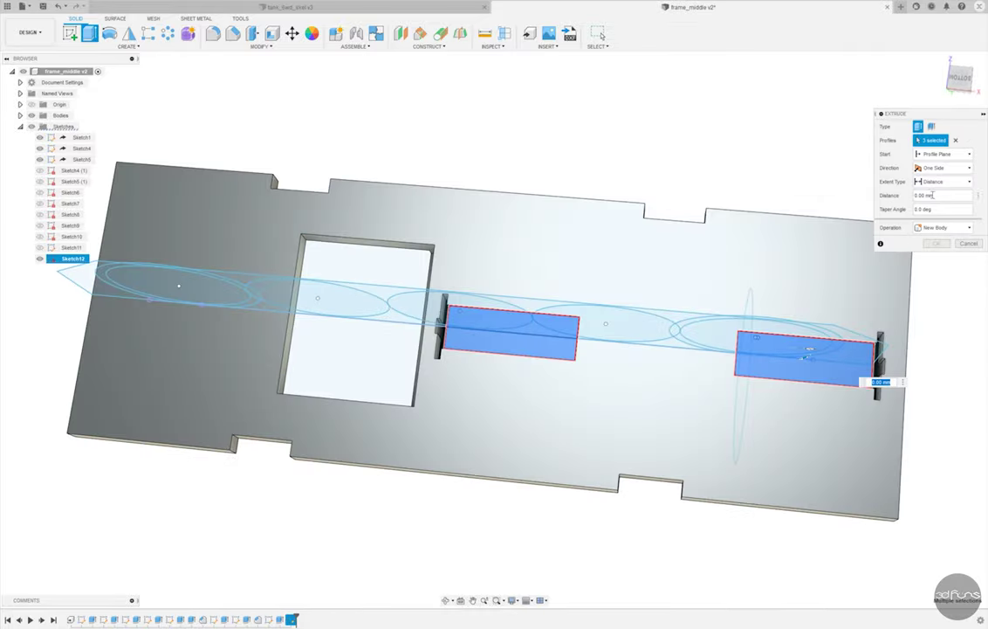
{"action": "left_click", "coordinate": [943, 180]}
{"action": "left_click", "coordinate": [938, 195]}
{"action": "mouse_move", "coordinate": [524, 349]}
{"action": "middle_mouse_down", "text": "shift"}
{"action": "mouse_move", "coordinate": [254, 516]}
{"action": "mouse_move", "coordinate": [529, 335]}
{"action": "middle_mouse_up", "text": "shift"}
{"action": "left_click", "coordinate": [527, 336]}
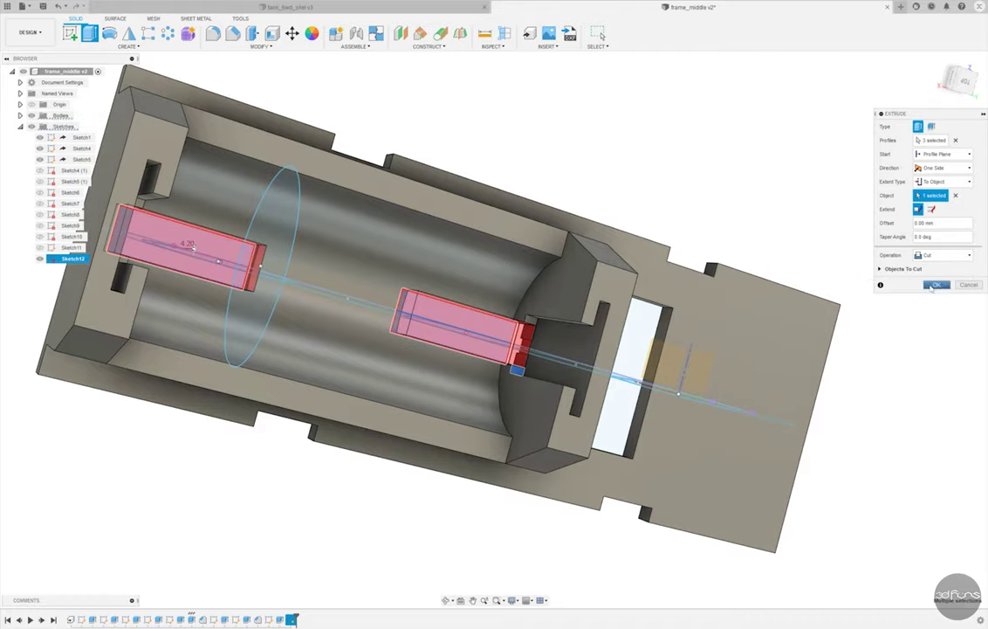
{"action": "left_click", "coordinate": [934, 285]}
{"action": "middle_click_drag", "start_coordinate": [771, 256], "coordinate": [776, 206], "text": "shift"}
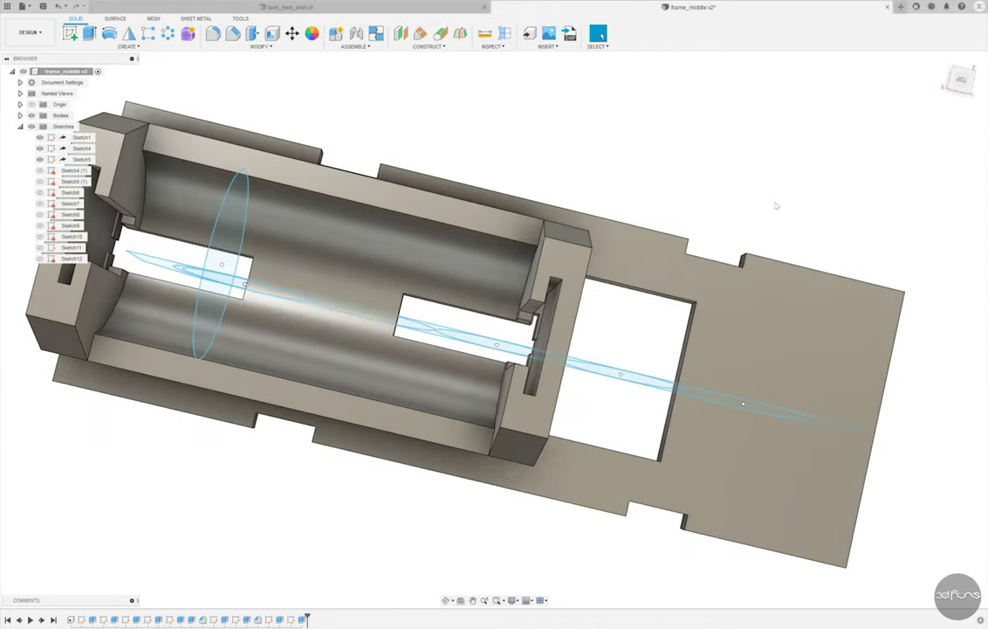
{"action": "middle_click_drag", "start_coordinate": [655, 304], "coordinate": [287, 214], "text": "shift"}
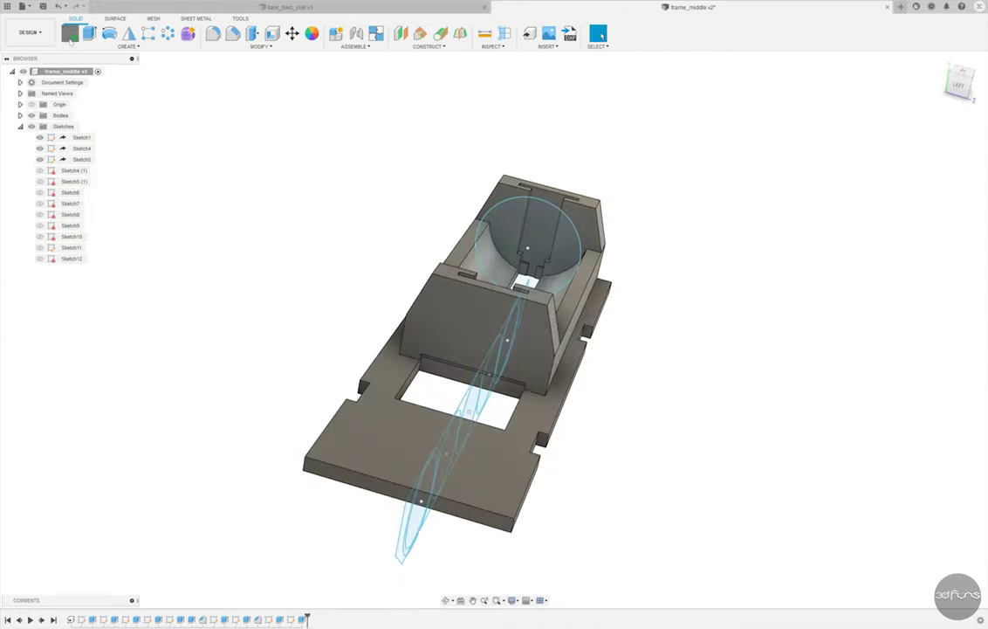
{"action": "left_click", "coordinate": [70, 33]}
{"action": "left_click", "coordinate": [453, 309]}
- Draw a small line triangle against the end wall's vertical edge
{"action": "scroll", "coordinate": [644, 367], "scroll_direction": "up", "scroll_amount": 3}
{"action": "scroll", "coordinate": [641, 365], "scroll_direction": "up", "scroll_amount": 3}
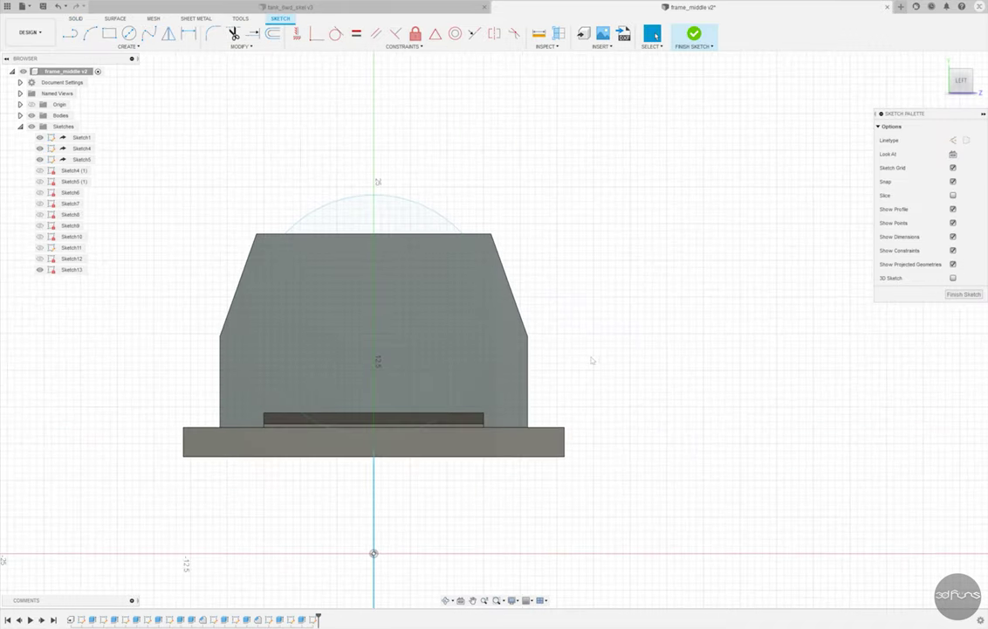
{"action": "scroll", "coordinate": [592, 359], "scroll_direction": "up", "scroll_amount": 2}
{"action": "scroll", "coordinate": [539, 377], "scroll_direction": "down", "scroll_amount": 2}
{"action": "scroll", "coordinate": [601, 421], "scroll_direction": "up", "scroll_amount": 1}
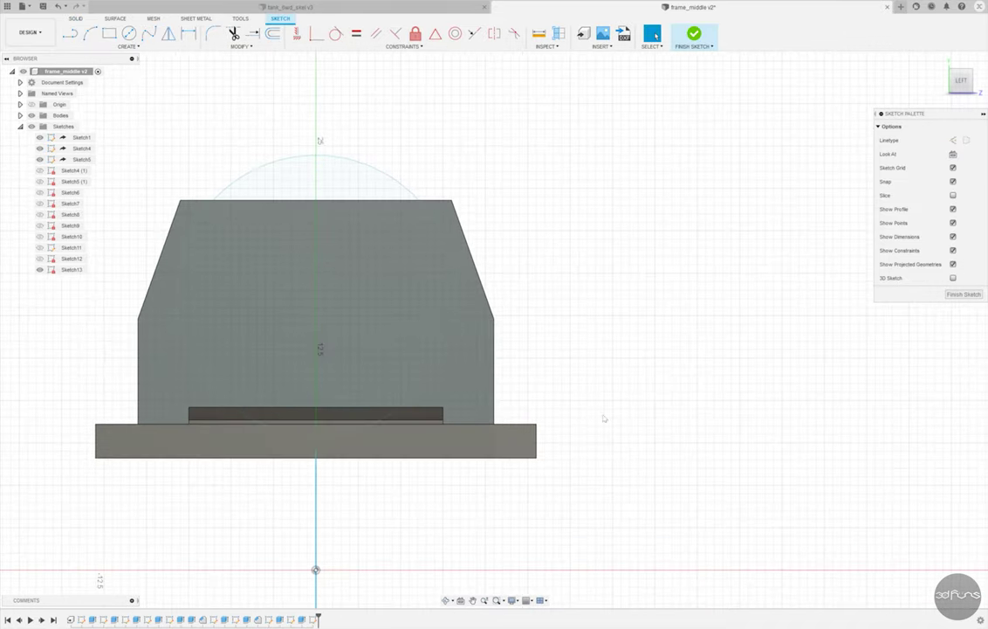
{"action": "left_click", "coordinate": [70, 33]}
{"action": "scroll", "coordinate": [493, 329], "scroll_direction": "up", "scroll_amount": 3}
{"action": "left_click", "coordinate": [477, 298]}
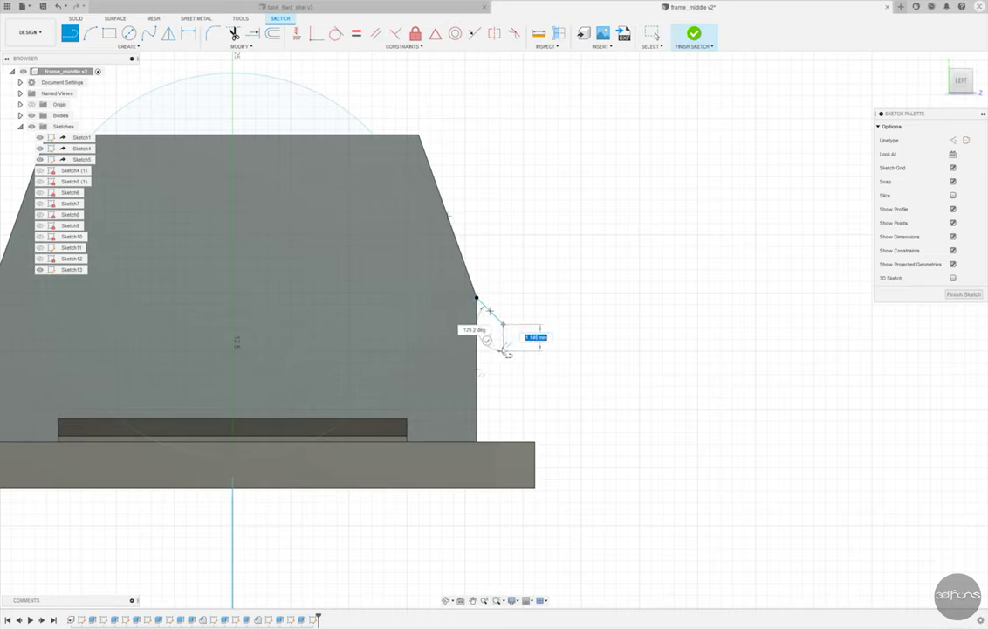
{"action": "scroll", "coordinate": [504, 373], "scroll_direction": "up", "scroll_amount": 2}
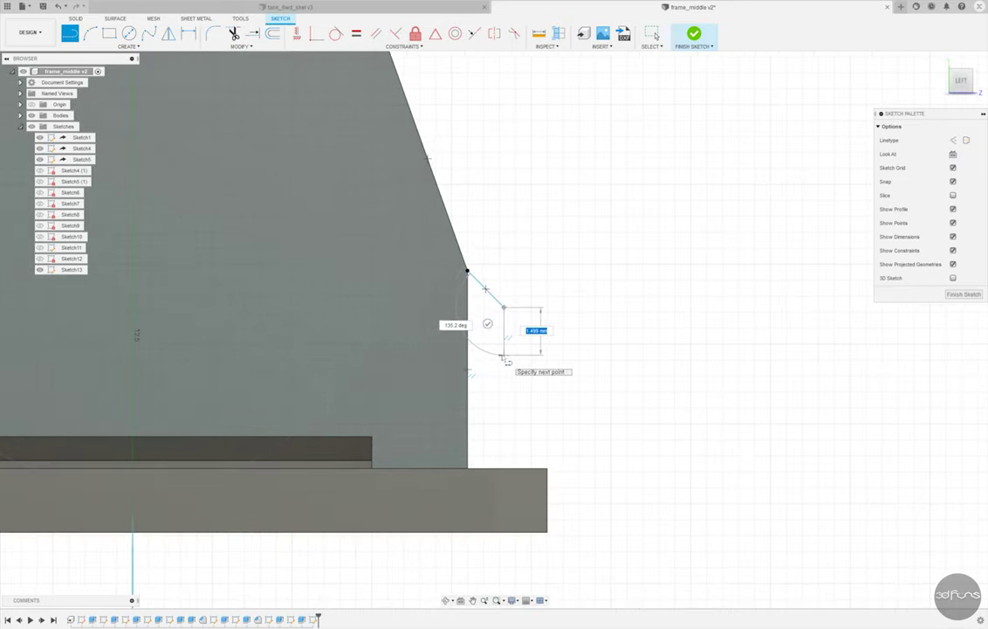
{"action": "left_click", "coordinate": [468, 398]}
{"action": "key", "text": "Escape"}
- Dimension the triangle with a 45° angle and a 1.5 mm edge height
{"action": "key", "text": "d"}
{"action": "left_click", "coordinate": [468, 367]}
{"action": "left_click", "coordinate": [477, 386]}
{"action": "left_click", "coordinate": [536, 373]}
{"action": "key", "text": "Return"}
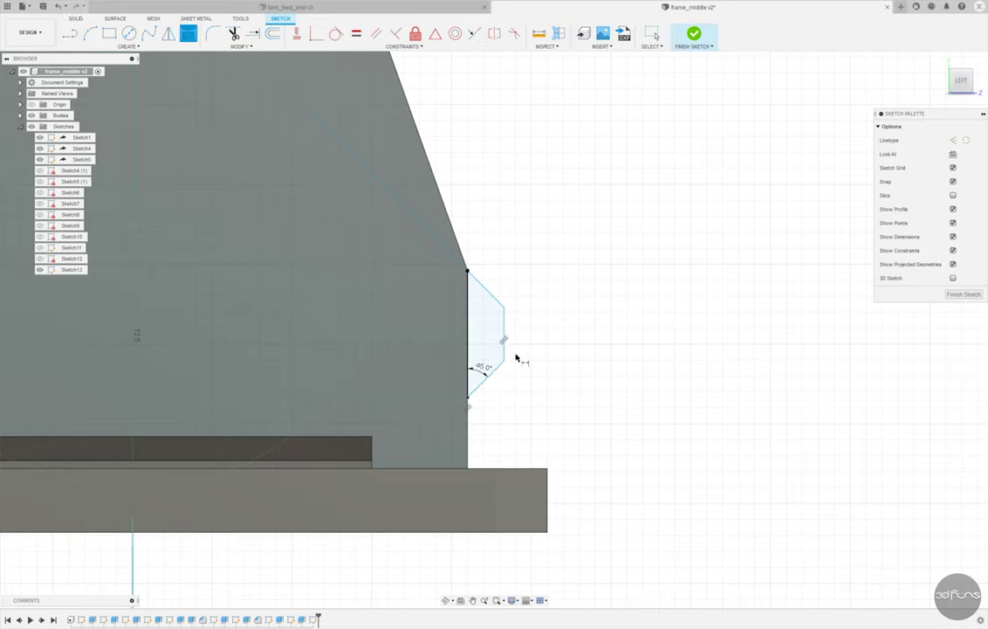
{"action": "left_click", "coordinate": [503, 338]}
{"action": "left_click", "coordinate": [536, 336]}
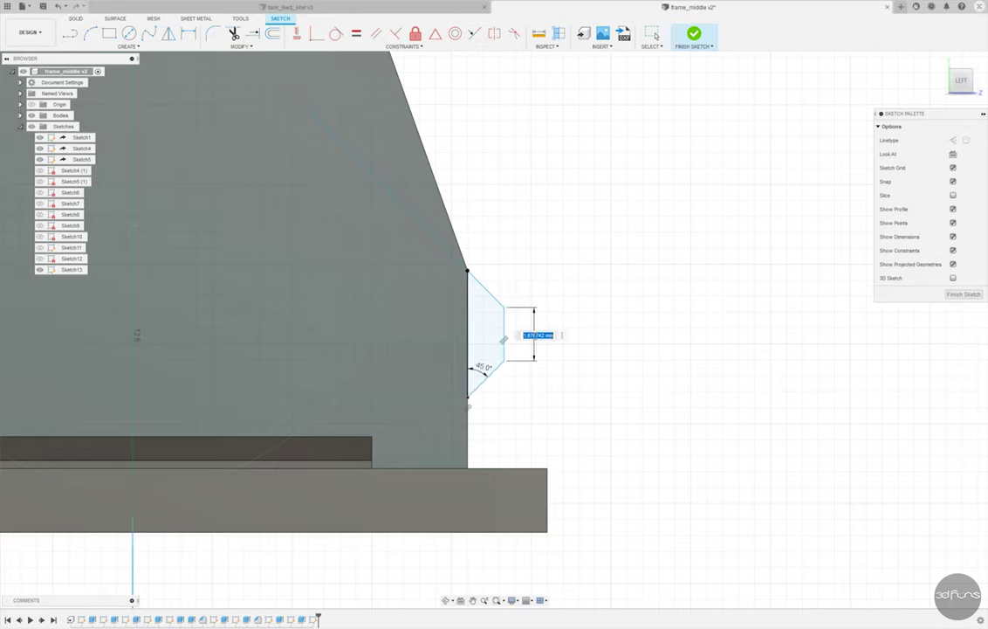
{"action": "type", "text": ".5"}
{"action": "key", "text": "Return"}
- Dimension the triangle's width to 1 mm and its height above the base to 2.5 mm
{"action": "left_click", "coordinate": [506, 326]}
{"action": "left_click", "coordinate": [469, 336]}
{"action": "left_click", "coordinate": [494, 212]}
{"action": "type", "text": "1"}
{"action": "key", "text": "Return"}
{"action": "scroll", "coordinate": [495, 227], "scroll_direction": "down", "scroll_amount": 2}
{"action": "left_click", "coordinate": [503, 391]}
{"action": "left_click", "coordinate": [476, 333]}
{"action": "left_click", "coordinate": [563, 360]}
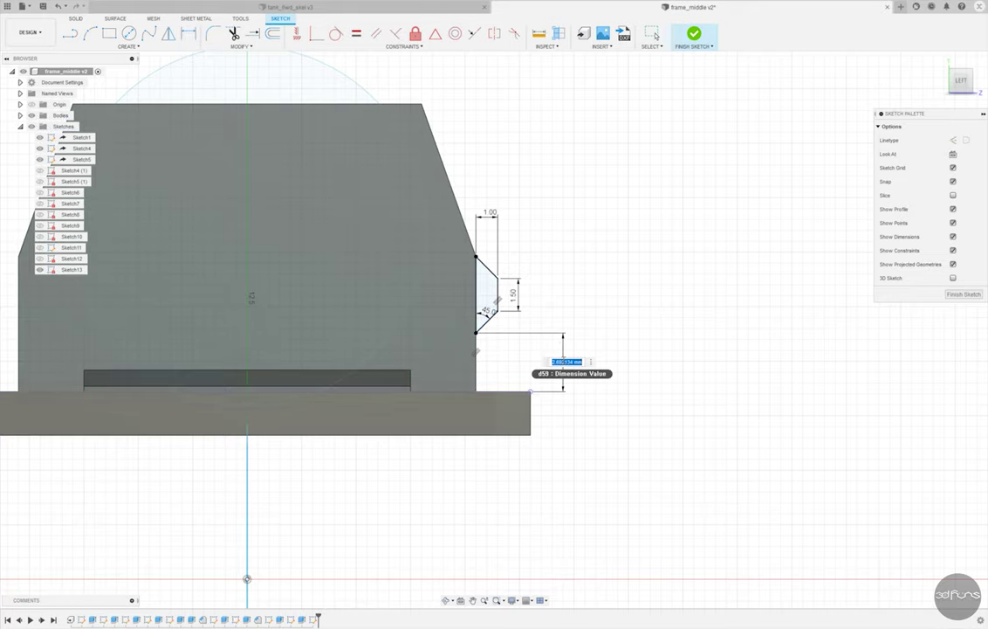
{"action": "type", "text": "2.5"}
{"action": "key", "text": "Return"}
{"action": "key", "text": "F6"}
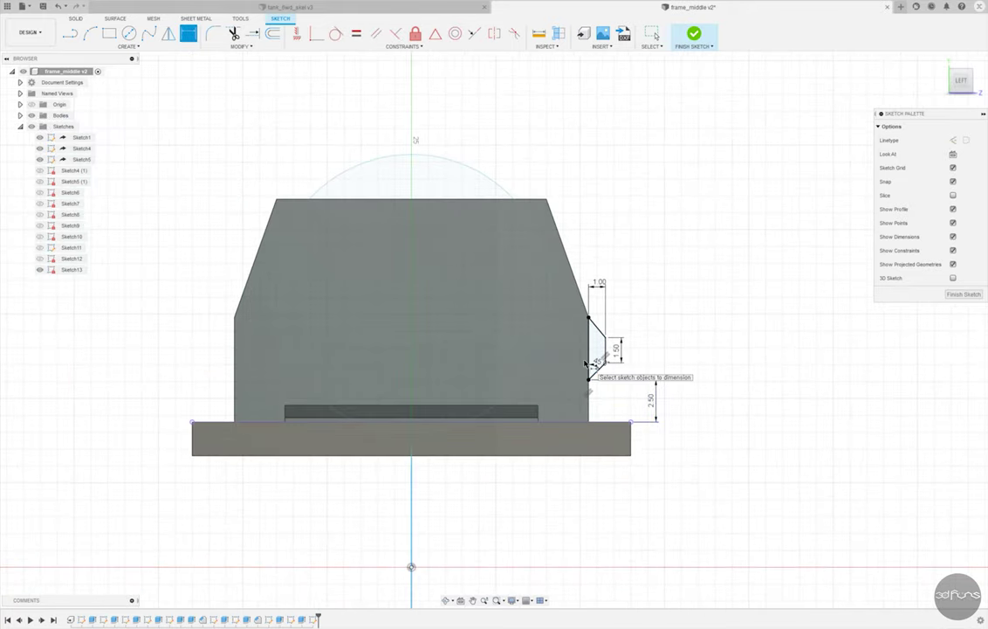
- Mirror the triangle across the centre line to the other side
{"action": "key", "text": "Escape"}
{"action": "left_click_drag", "start_coordinate": [624, 273], "coordinate": [578, 389]}
{"action": "left_click", "coordinate": [168, 34]}
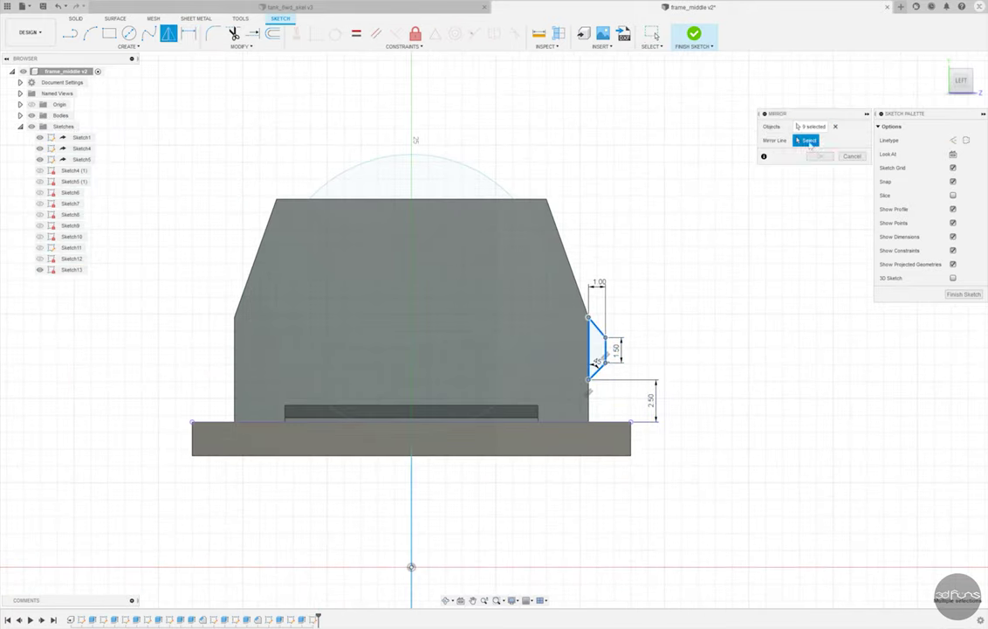
{"action": "left_click", "coordinate": [414, 504]}
{"action": "left_click", "coordinate": [819, 155]}
- Extrude both triangle profiles 4 mm into the wall as a join
{"action": "left_click", "coordinate": [694, 33]}
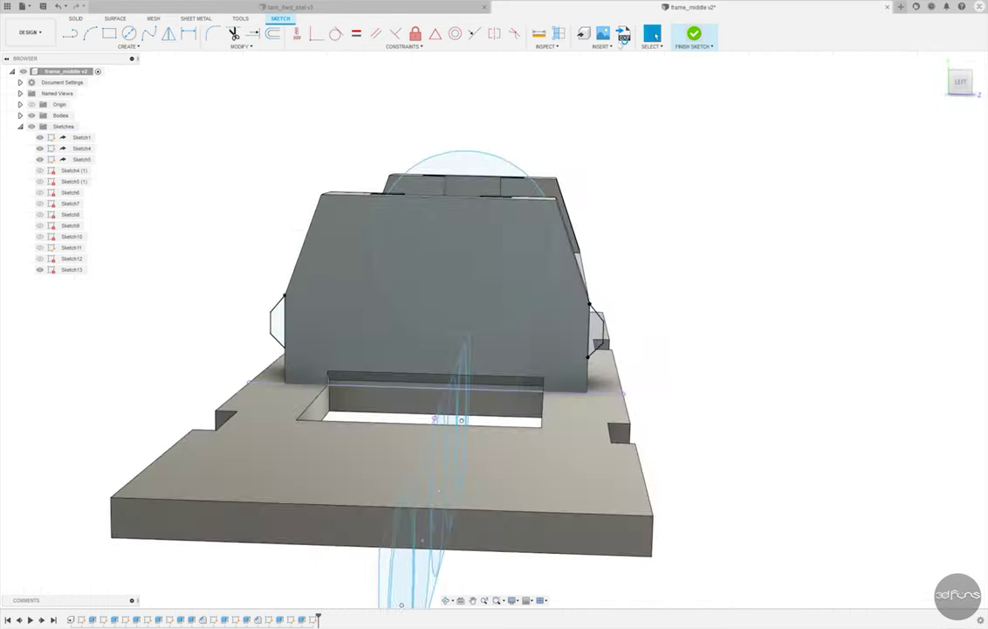
{"action": "key", "text": "e"}
{"action": "left_click", "coordinate": [437, 323]}
{"action": "left_click", "coordinate": [698, 393]}
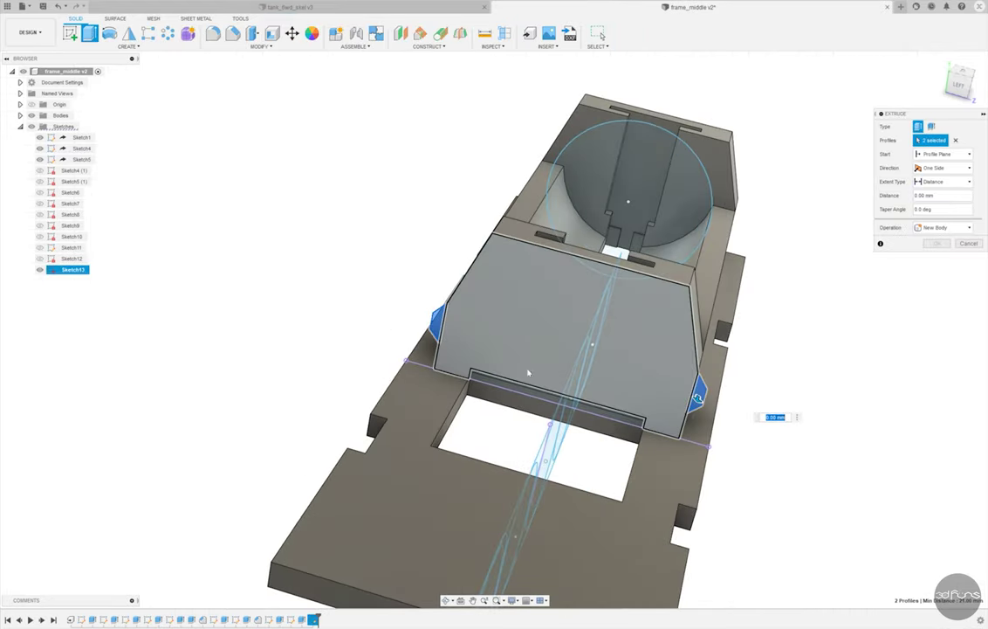
{"action": "left_click_drag", "start_coordinate": [698, 399], "coordinate": [705, 371]}
{"action": "left_click", "coordinate": [936, 242]}
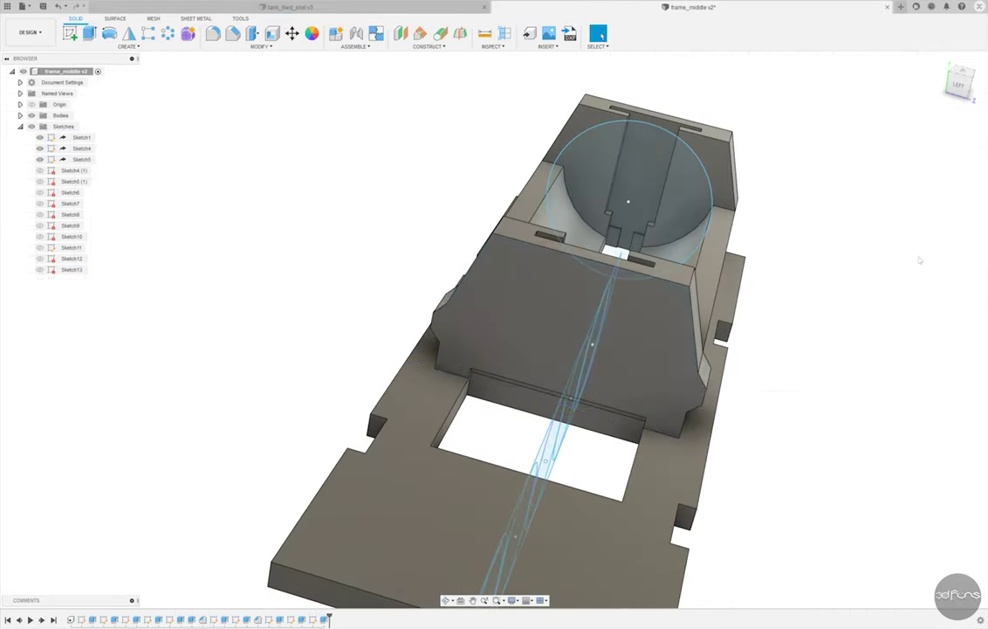
- Start a new sketch on the plate's top face
{"action": "scroll", "coordinate": [524, 349], "scroll_direction": "down", "scroll_amount": 3}
{"action": "middle_click_drag", "start_coordinate": [524, 349], "coordinate": [418, 201], "text": "shift"}
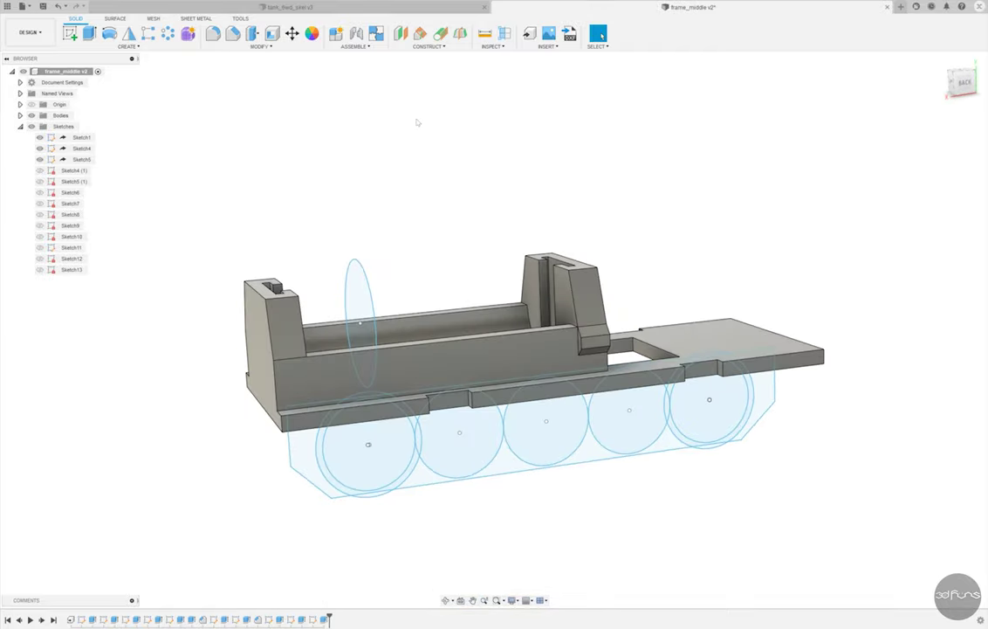
{"action": "middle_click_drag", "start_coordinate": [584, 253], "coordinate": [563, 208], "text": "shift"}
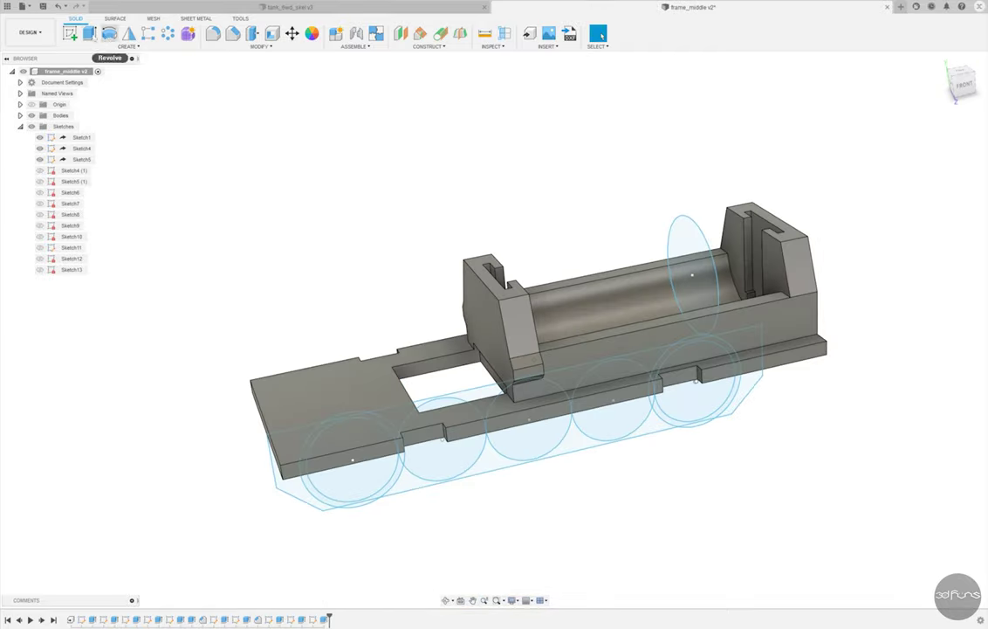
{"action": "left_click", "coordinate": [70, 34]}
{"action": "left_click", "coordinate": [289, 403]}
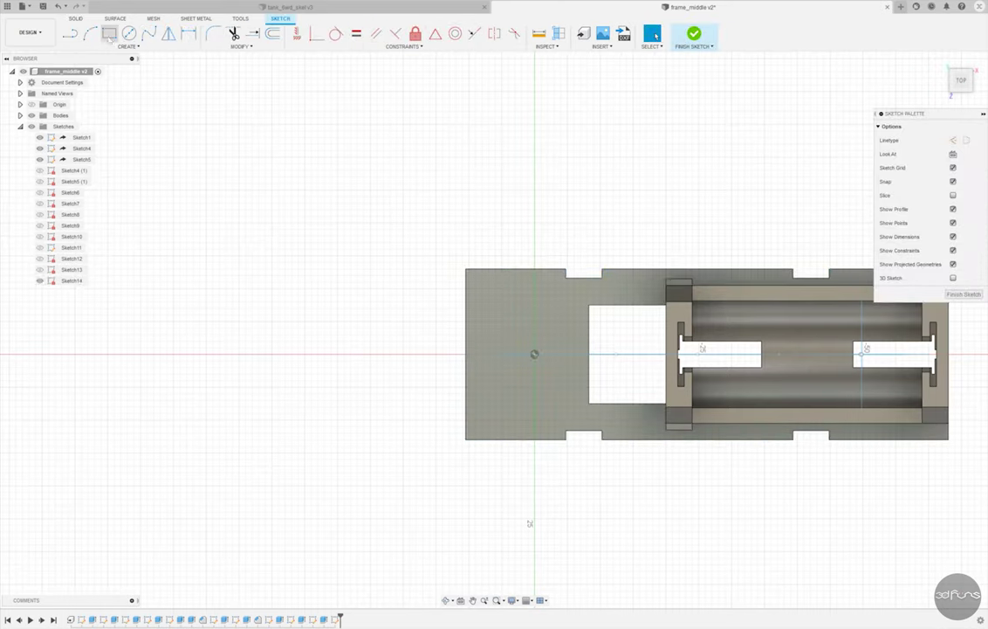
- Draw two rectangles at the top and bottom corners of the plate's end
{"action": "left_click", "coordinate": [109, 33]}
{"action": "scroll", "coordinate": [564, 297], "scroll_direction": "up", "scroll_amount": 1}
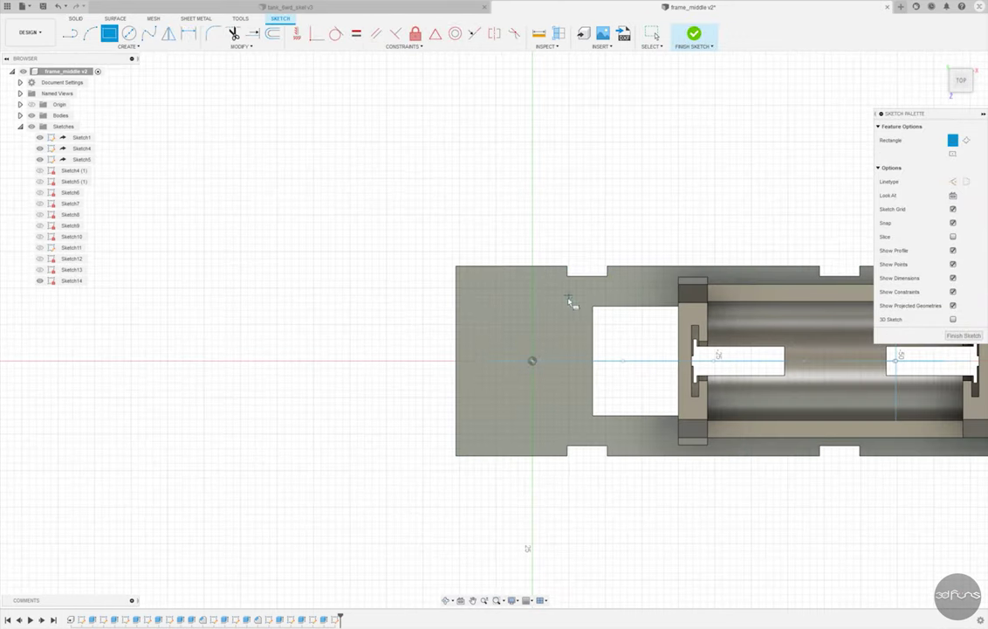
{"action": "left_click", "coordinate": [484, 324]}
{"action": "left_click", "coordinate": [456, 453]}
{"action": "left_click", "coordinate": [480, 427]}
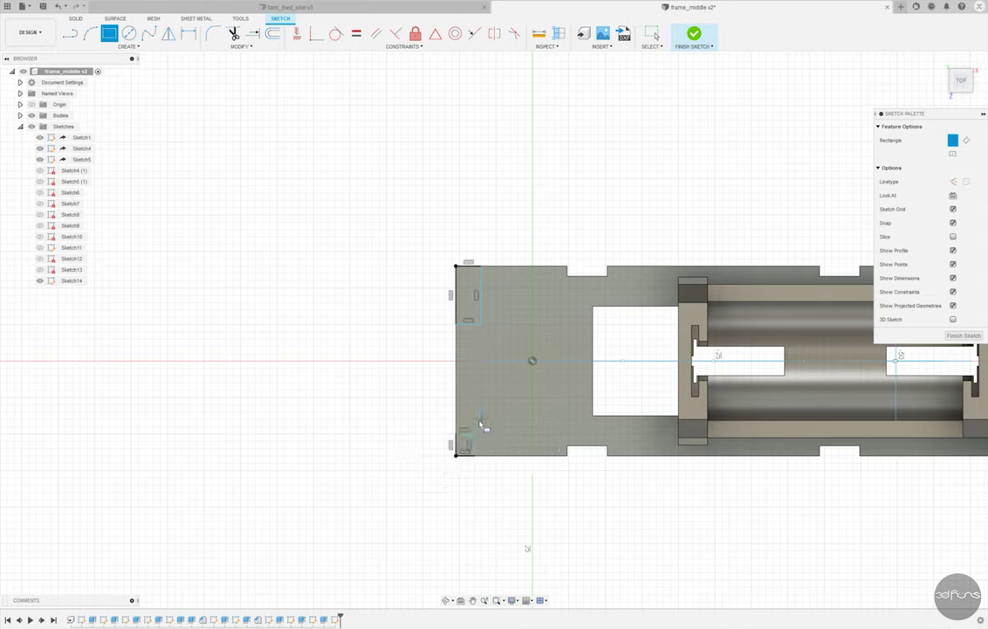
- Dimension the top rectangle 5.5 mm by 2 mm and the bottom rectangle 3 mm long
{"action": "left_click", "coordinate": [188, 33]}
{"action": "left_click", "coordinate": [458, 310]}
{"action": "left_click", "coordinate": [402, 299]}
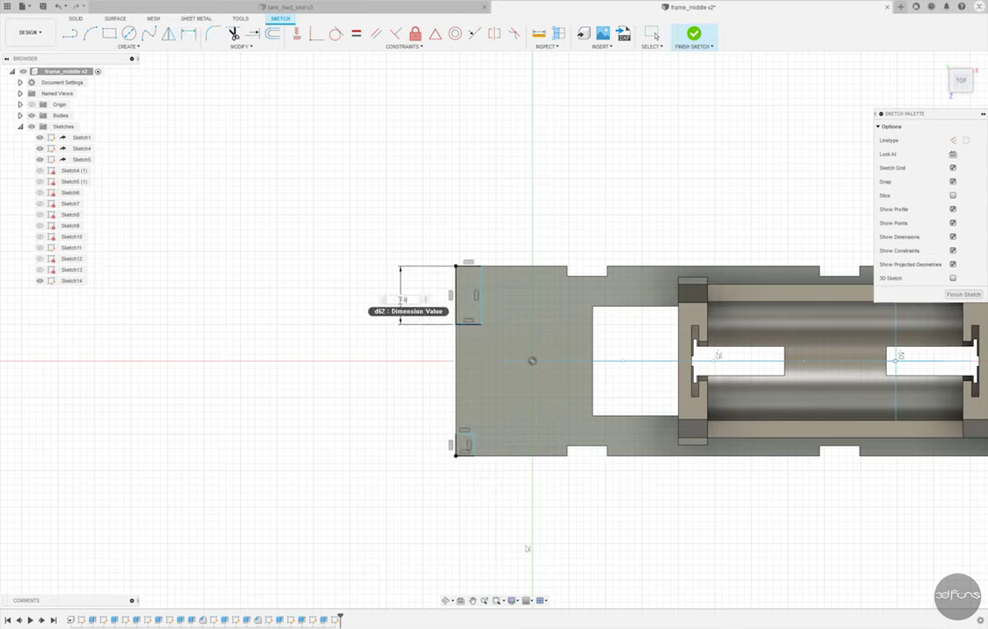
{"action": "type", "text": "5.5"}
{"action": "key", "text": "Return"}
{"action": "left_click", "coordinate": [462, 266]}
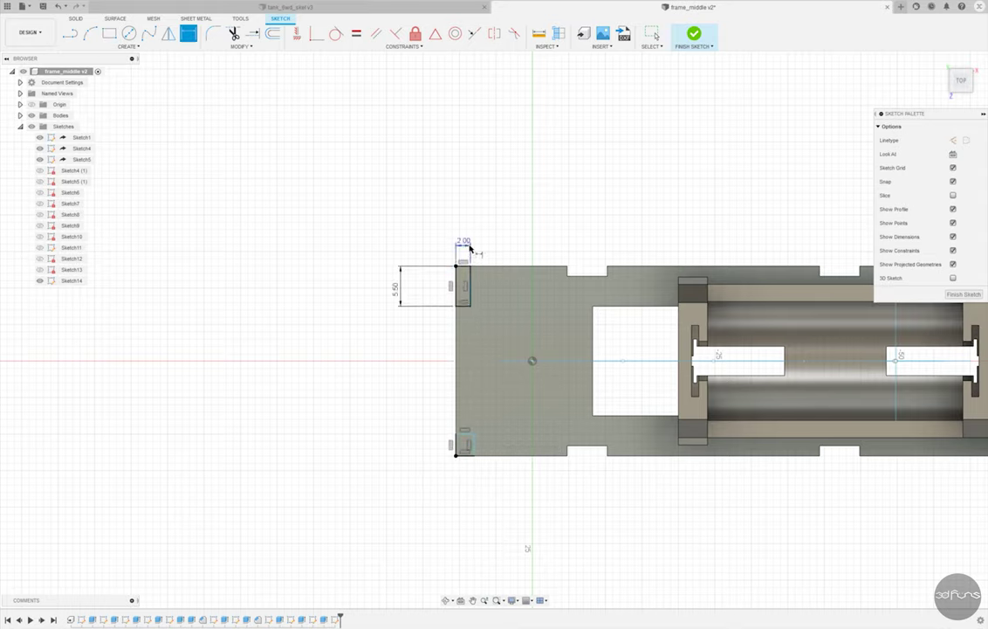
{"action": "left_click", "coordinate": [470, 249]}
{"action": "scroll", "coordinate": [516, 435], "scroll_direction": "up", "scroll_amount": 1}
{"action": "left_click", "coordinate": [449, 442]}
{"action": "left_click", "coordinate": [426, 436]}
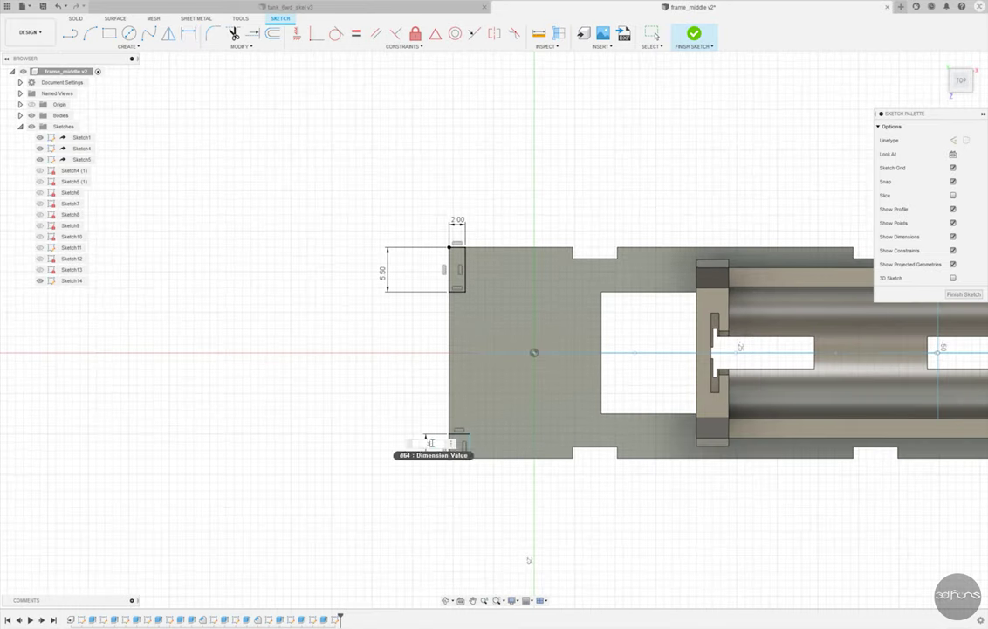
{"action": "key", "text": "Return"}
{"action": "scroll", "coordinate": [468, 460], "scroll_direction": "up", "scroll_amount": 1}
- Align the two rectangles' corners vertically and finish the sketch
{"action": "left_click", "coordinate": [297, 33]}
{"action": "left_click", "coordinate": [464, 272]}
{"action": "left_click", "coordinate": [469, 440]}
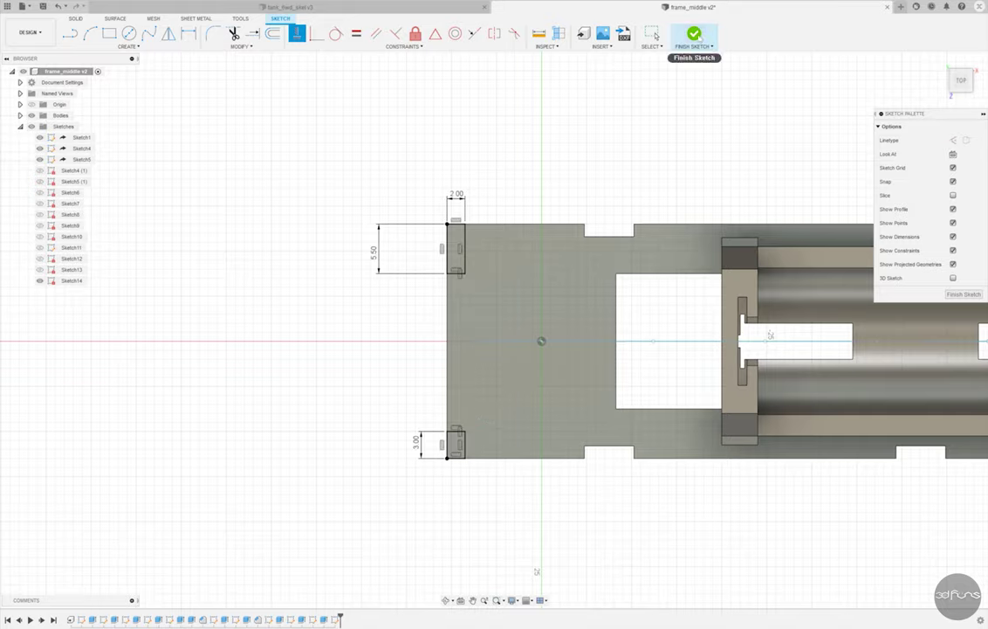
{"action": "left_click", "coordinate": [694, 35]}
- Extrude both corner rectangles 7 mm as upright posts
{"action": "left_click", "coordinate": [90, 33]}
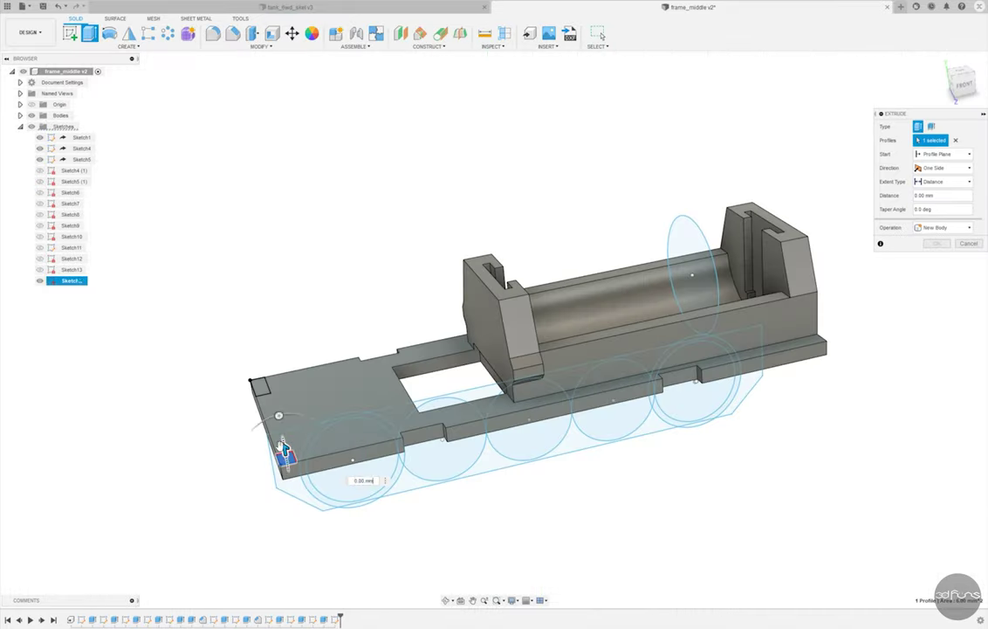
{"action": "left_click", "coordinate": [258, 384]}
{"action": "type", "text": "7"}
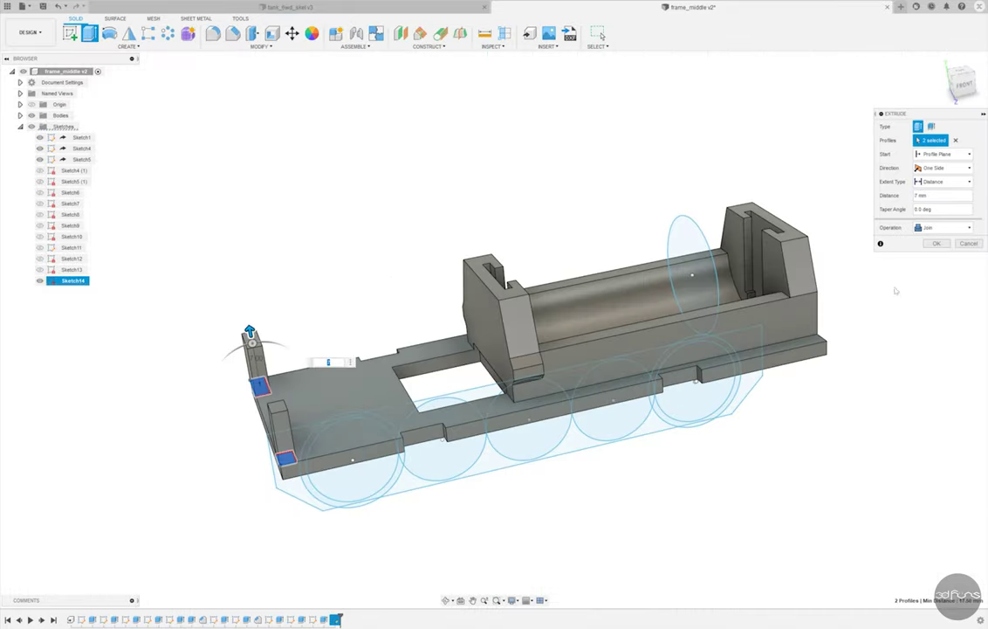
{"action": "left_click", "coordinate": [937, 245]}
{"action": "middle_click_drag", "start_coordinate": [847, 54], "coordinate": [541, 110], "text": "shift"}
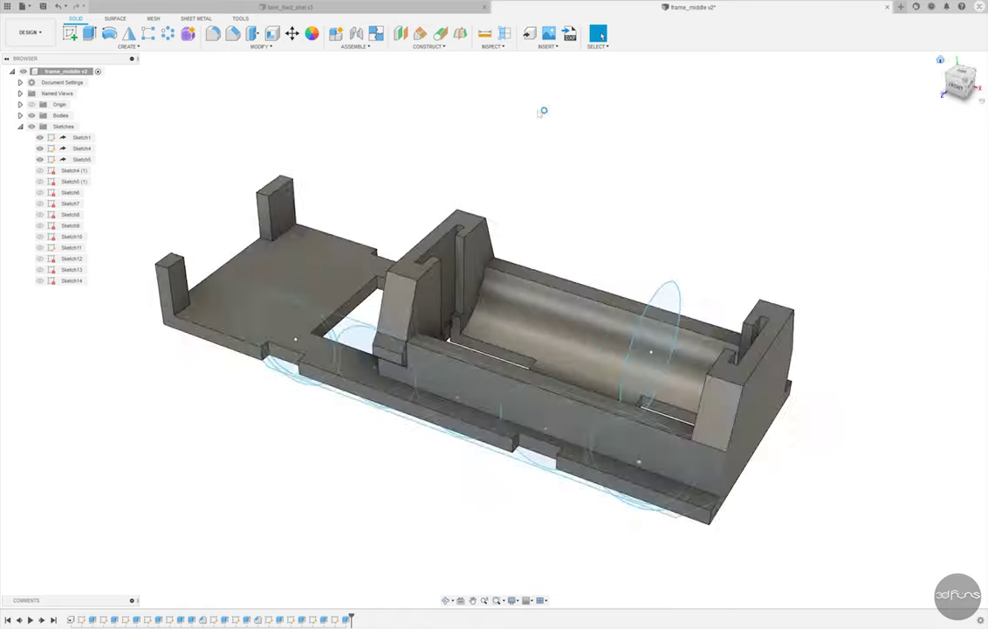
- Save the design as a new version and show Sketch14 again
{"action": "left_click", "coordinate": [43, 6]}
{"action": "key", "text": "Return"}
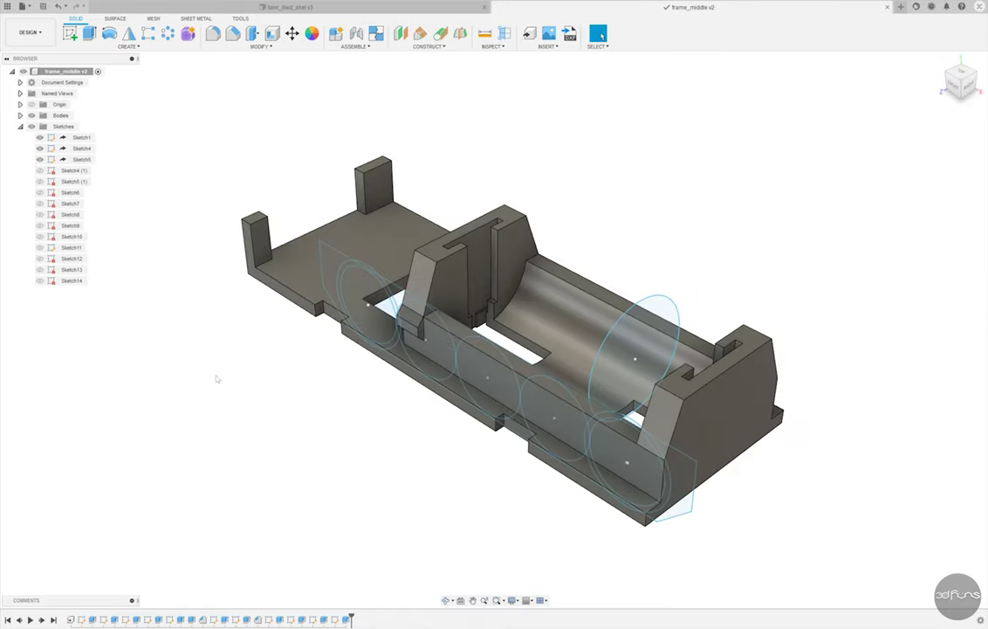
{"action": "left_click", "coordinate": [38, 281]}
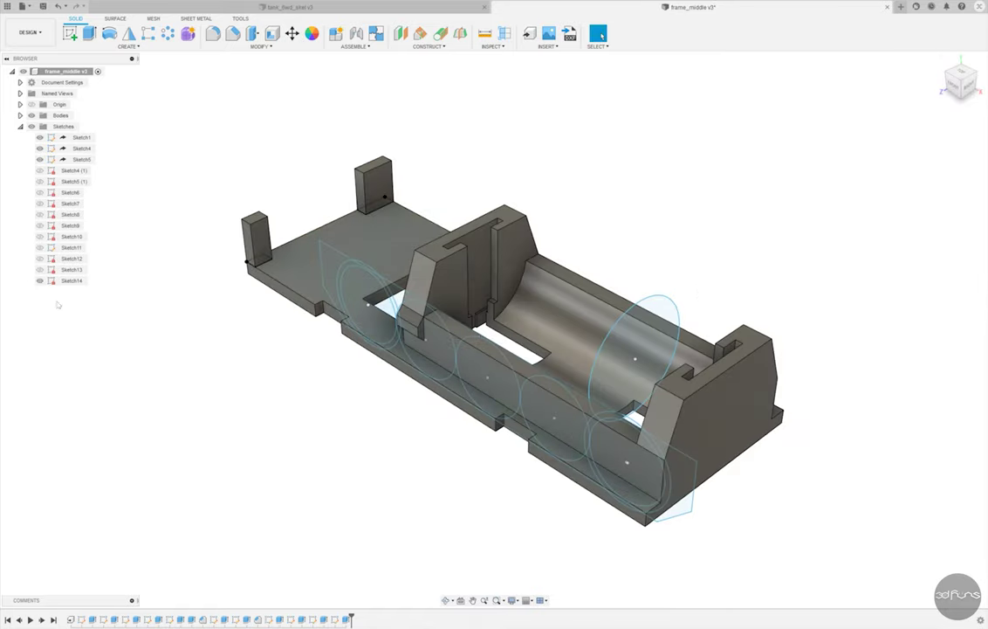
- Reopen Sketch14 and draw a line closing a thin strip along the plate's end edge
{"action": "left_click", "coordinate": [342, 618]}
{"action": "right_click", "coordinate": [304, 524]}
{"action": "left_click", "coordinate": [331, 503]}
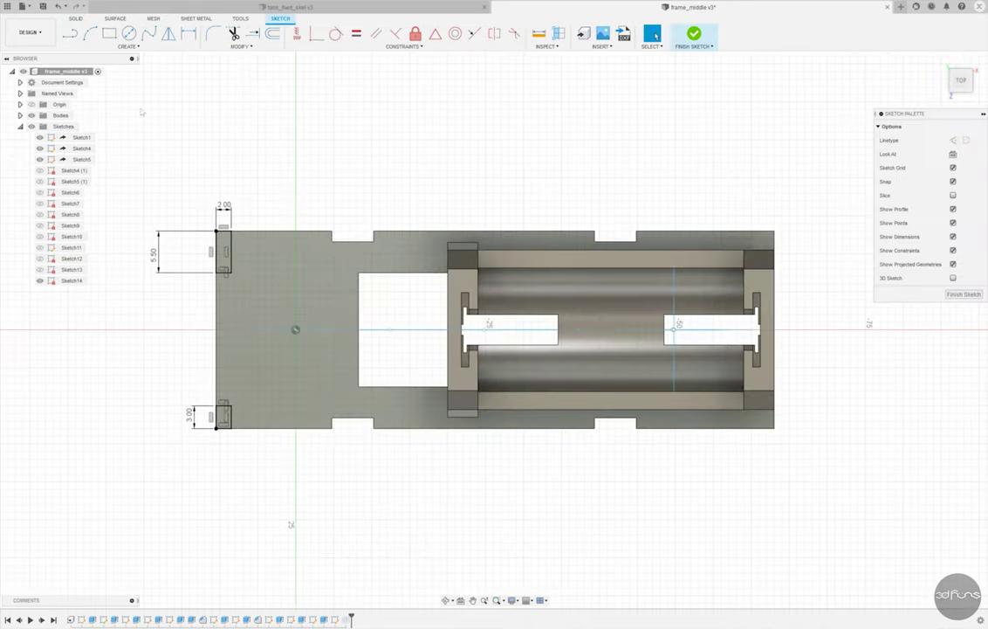
{"action": "left_click", "coordinate": [231, 230]}
{"action": "left_click", "coordinate": [231, 428]}
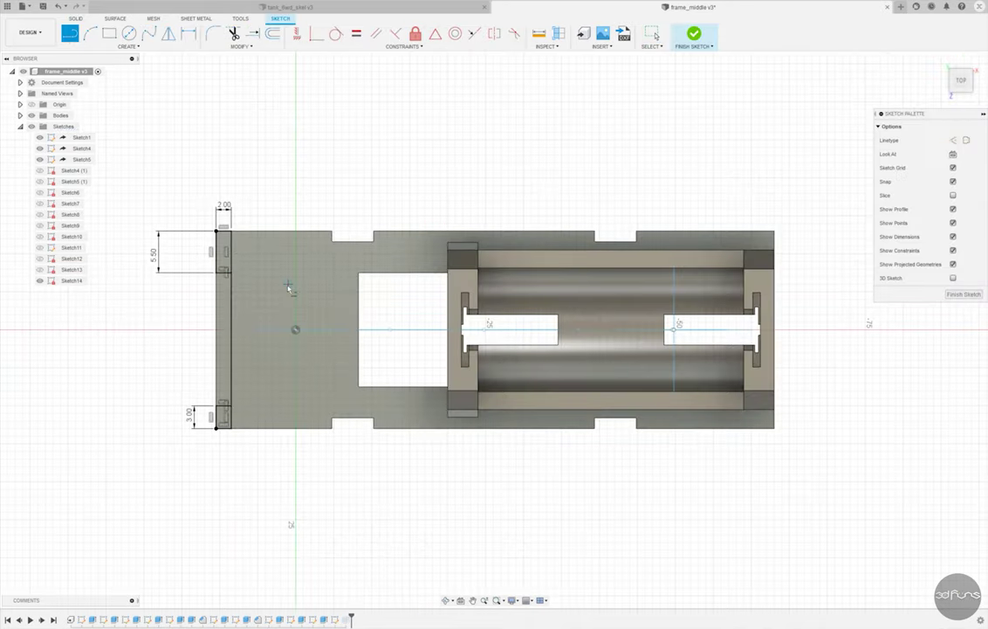
- Extrude the thin end strip 4.5 mm, joining it to the posts
{"action": "left_click", "coordinate": [696, 43]}
{"action": "left_click", "coordinate": [90, 33]}
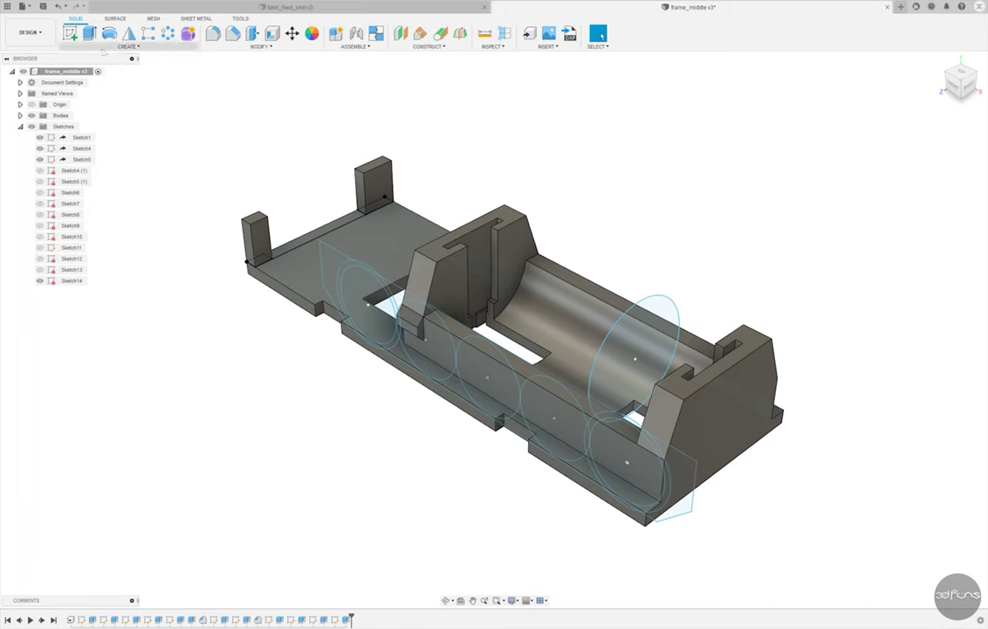
{"action": "left_click", "coordinate": [338, 225]}
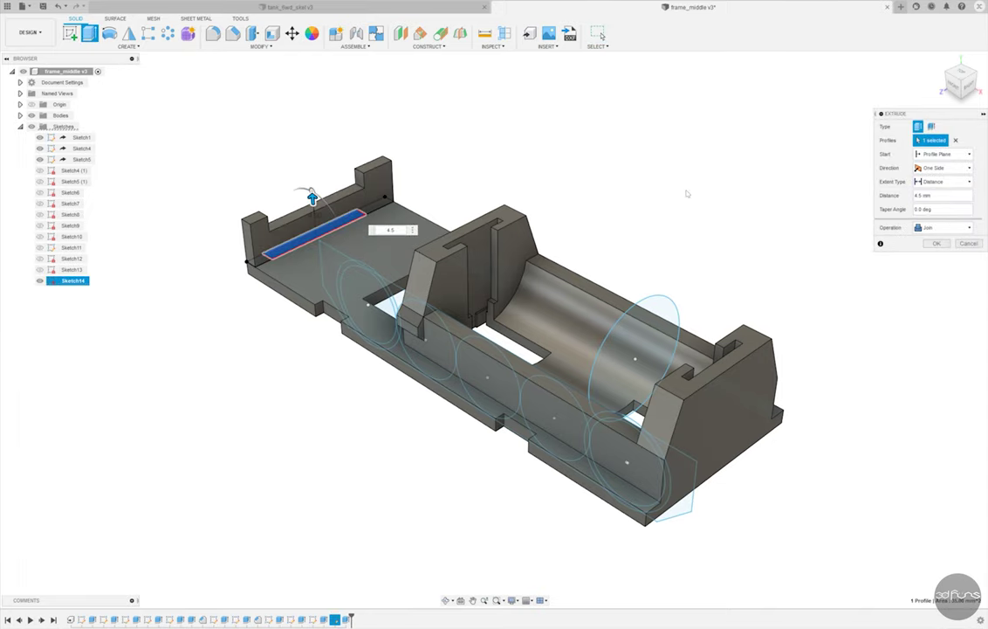
{"action": "key", "text": "Return"}
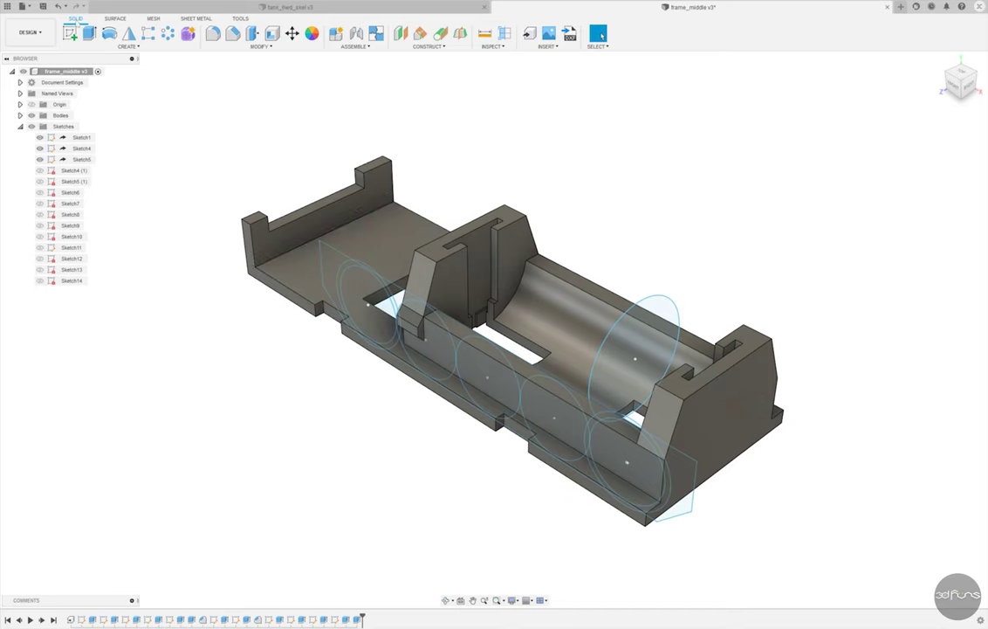
- Fillet the corner edges of both slots in the battery trough
{"action": "key", "text": "f"}
{"action": "left_click", "coordinate": [537, 365]}
{"action": "scroll", "coordinate": [534, 352], "scroll_direction": "up", "scroll_amount": 3}
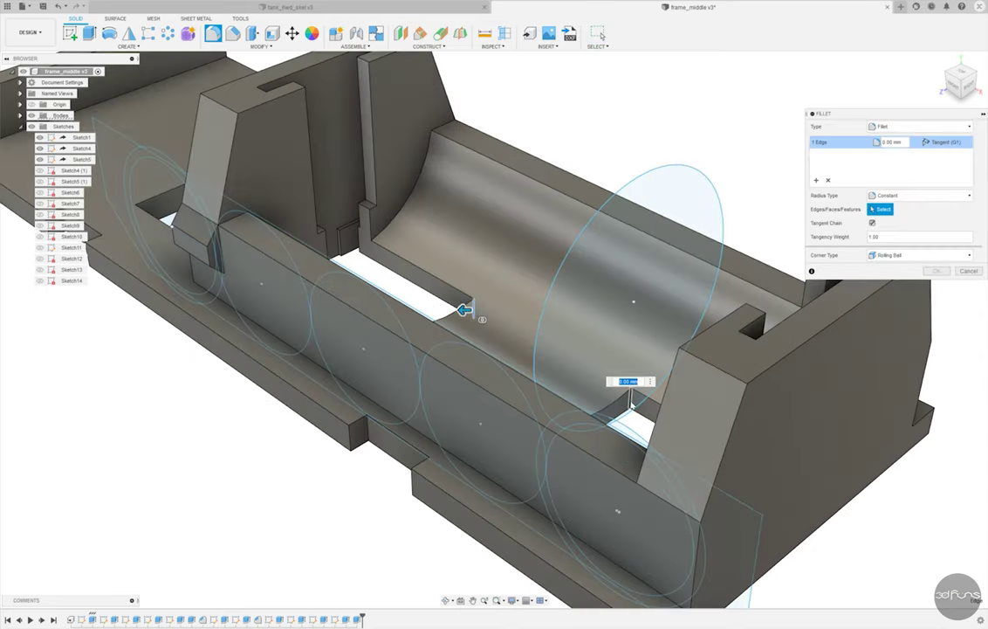
{"action": "scroll", "coordinate": [534, 351], "scroll_direction": "up", "scroll_amount": 2}
{"action": "middle_click_drag", "start_coordinate": [534, 352], "coordinate": [478, 225], "text": "shift"}
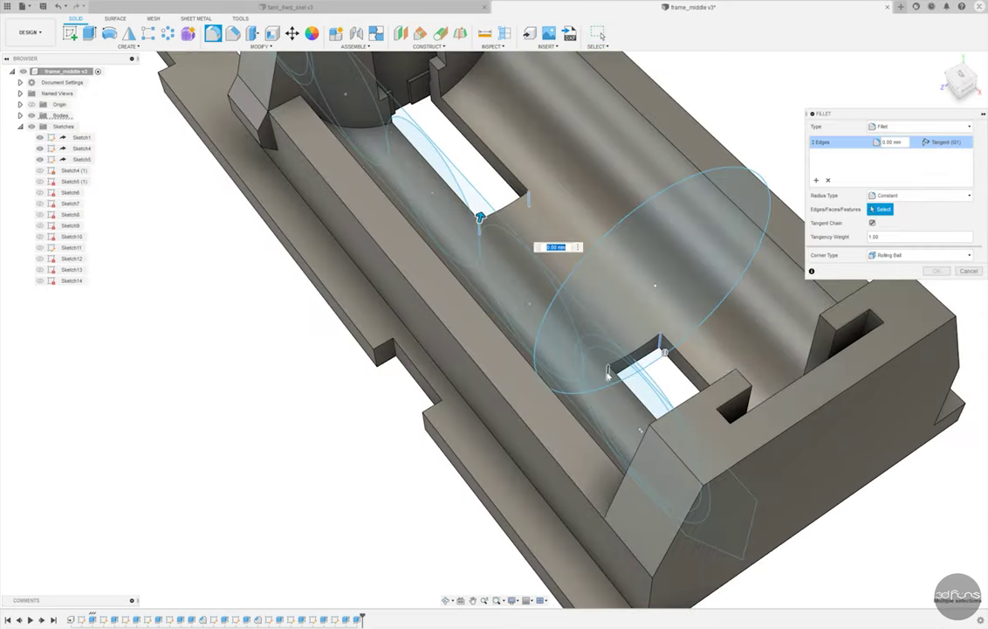
{"action": "left_click", "coordinate": [608, 373]}
{"action": "key", "text": "Escape"}
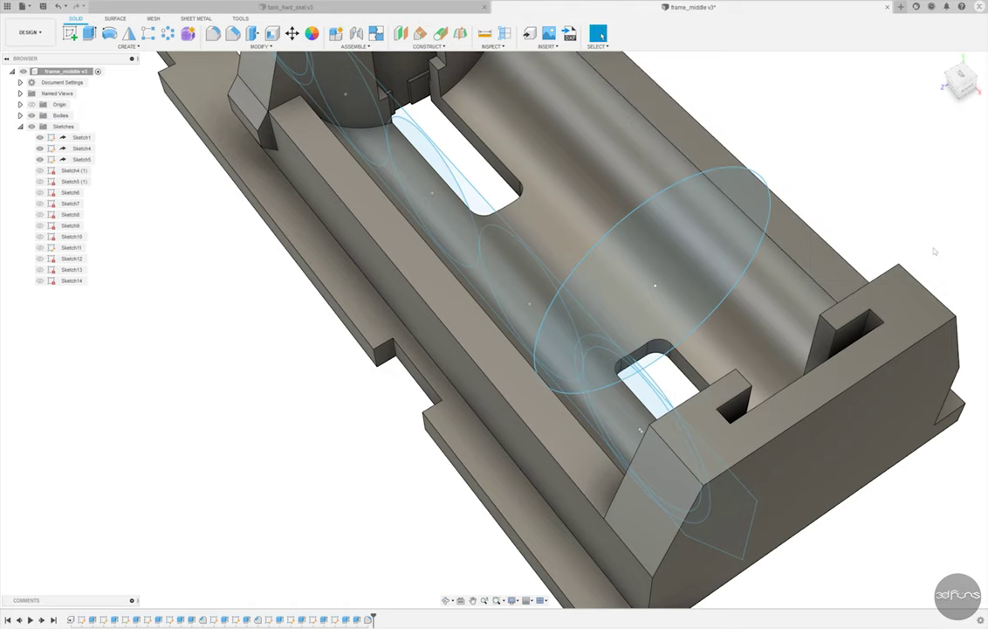
- Start a new sketch on the battery trough face
{"action": "scroll", "coordinate": [243, 388], "scroll_direction": "down", "scroll_amount": 5}
{"action": "middle_click_drag", "start_coordinate": [243, 388], "coordinate": [338, 449], "text": "shift"}
{"action": "scroll", "coordinate": [251, 439], "scroll_direction": "up", "scroll_amount": 2}
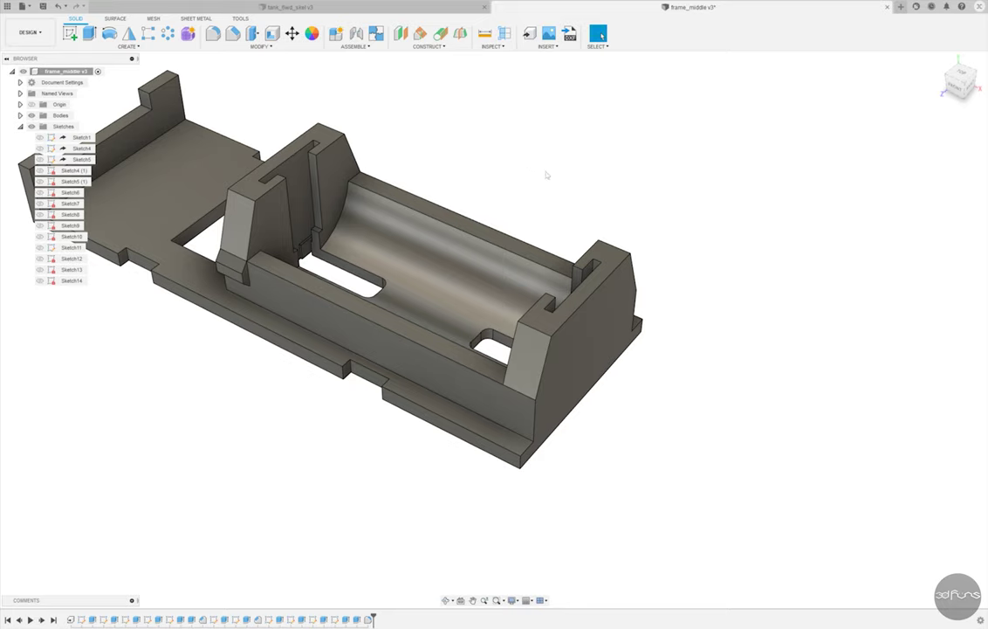
{"action": "left_click", "coordinate": [70, 33]}
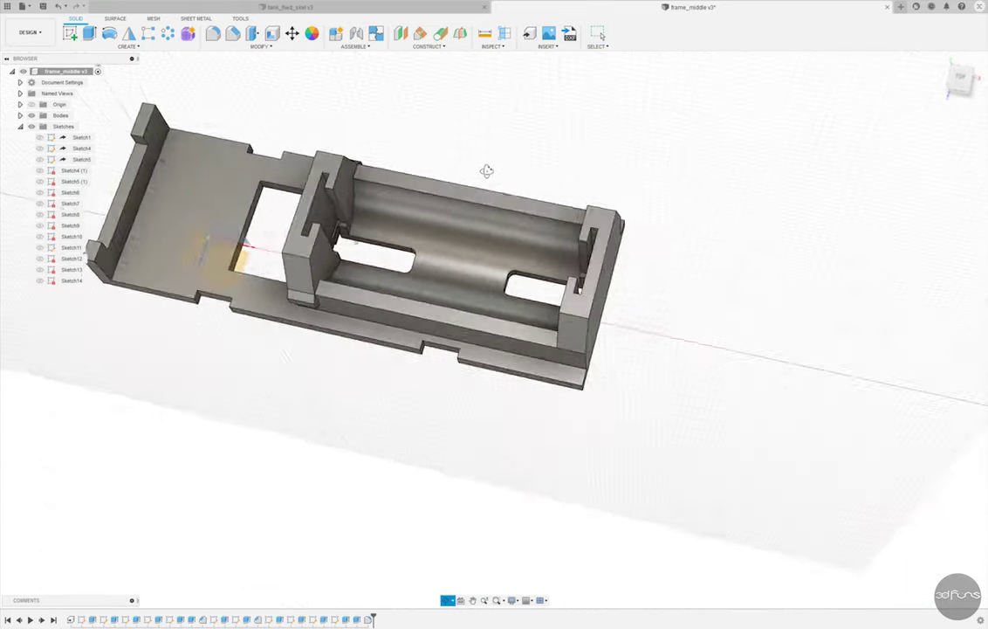
{"action": "left_click", "coordinate": [490, 190]}
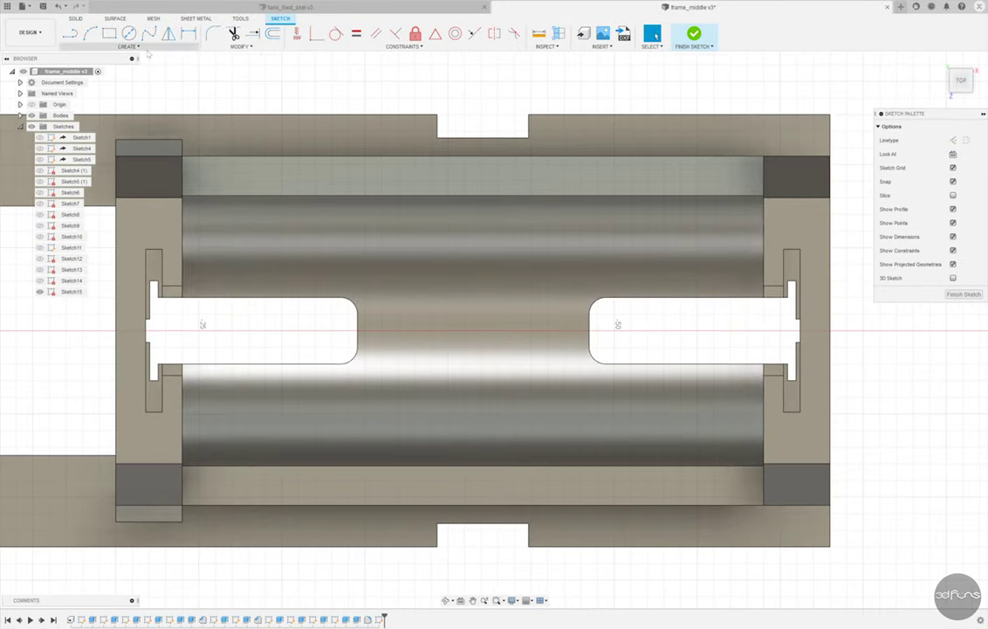
- Draw a sketch text box between the slots and enter '+'
{"action": "left_click", "coordinate": [128, 46]}
{"action": "left_click", "coordinate": [129, 158]}
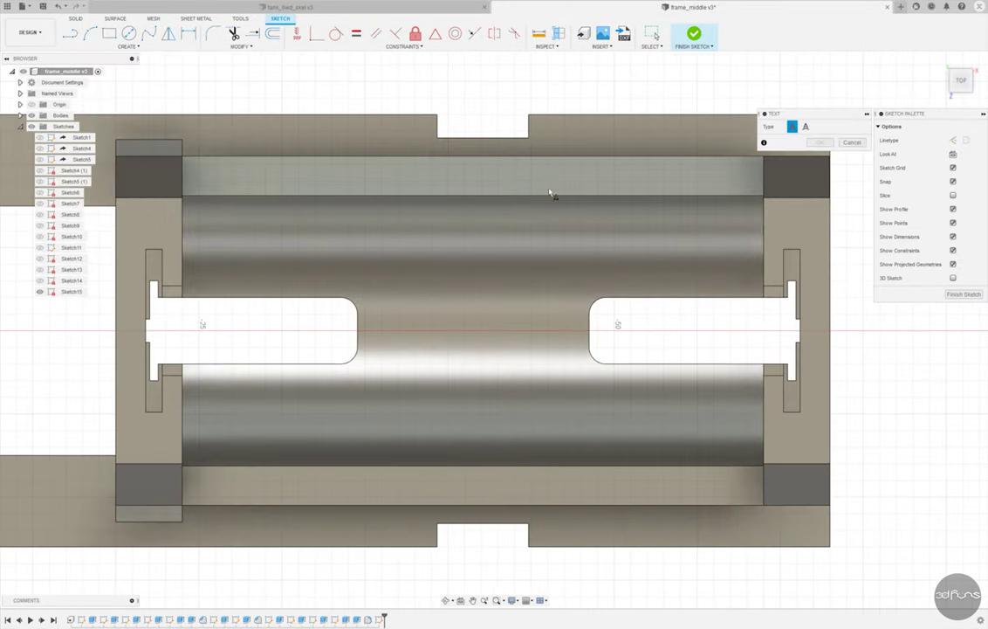
{"action": "left_click", "coordinate": [377, 357]}
{"action": "left_click", "coordinate": [442, 298]}
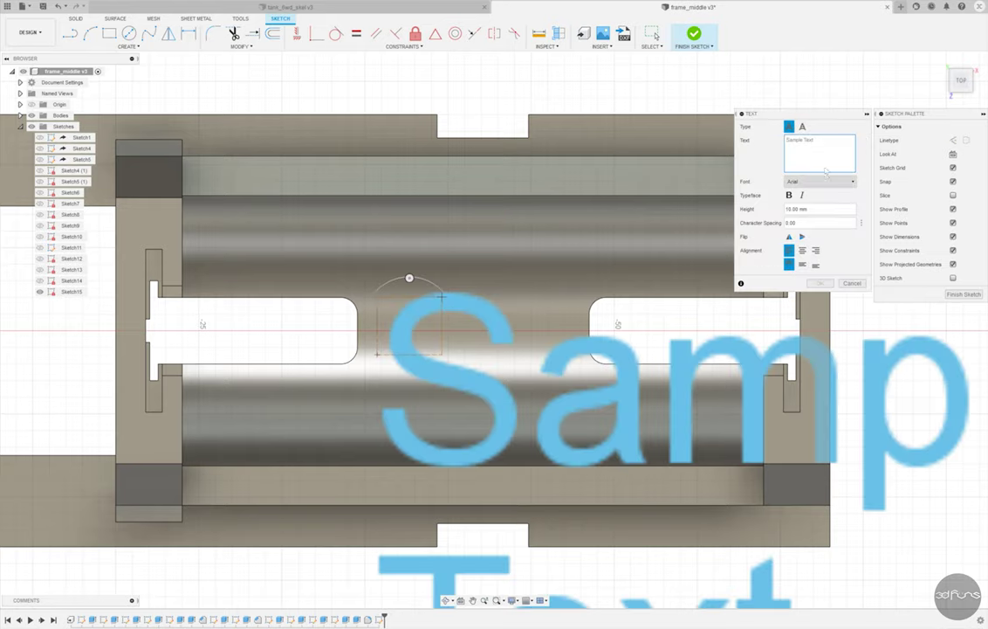
{"action": "type", "text": "+"}
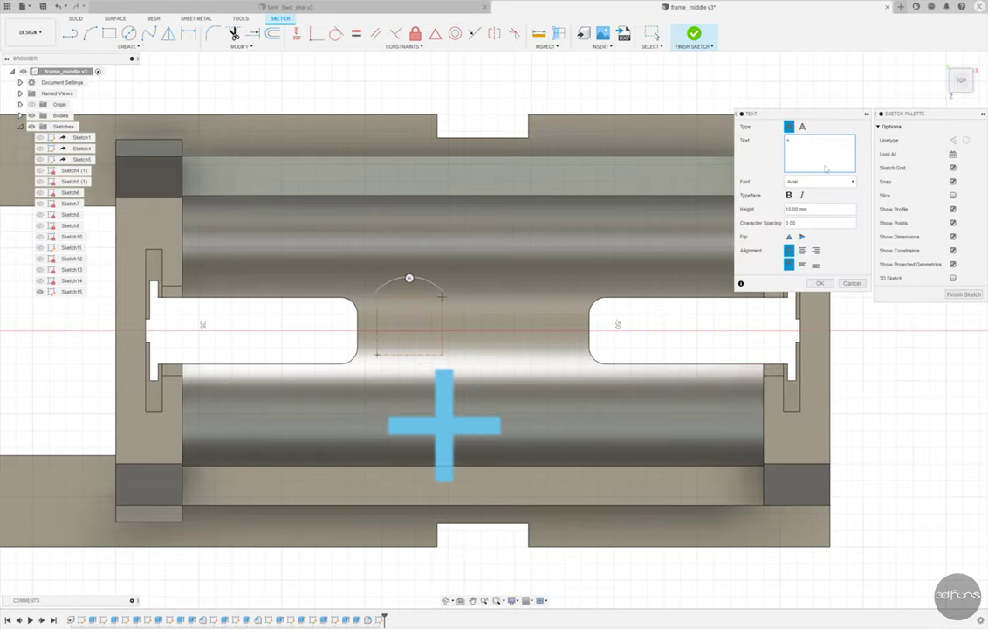
- Set the plus text to 5 mm height, centre alignment and Arial Black font
{"action": "left_click", "coordinate": [807, 210]}
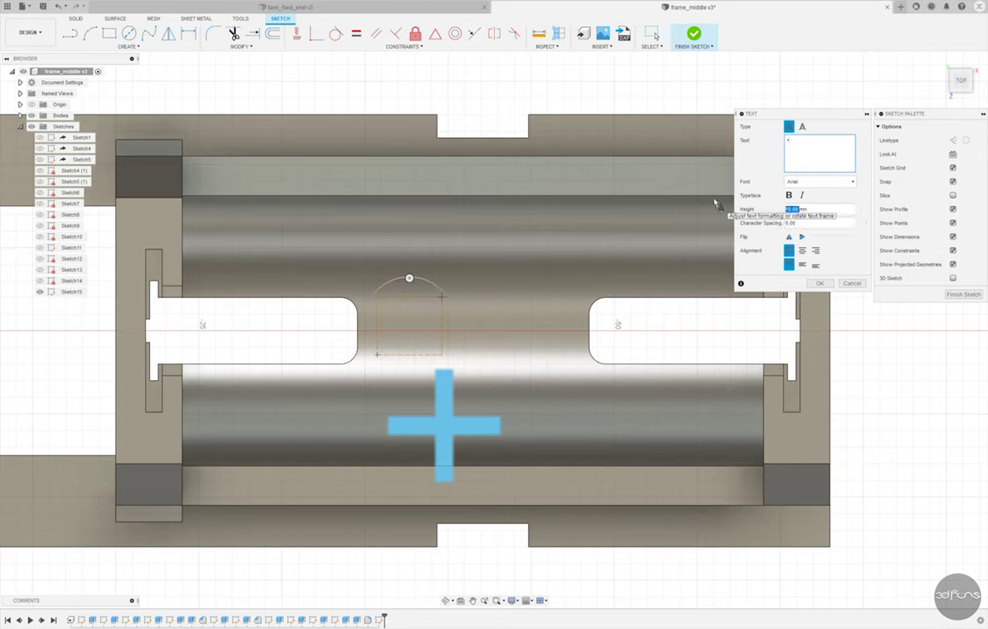
{"action": "type", "text": "1"}
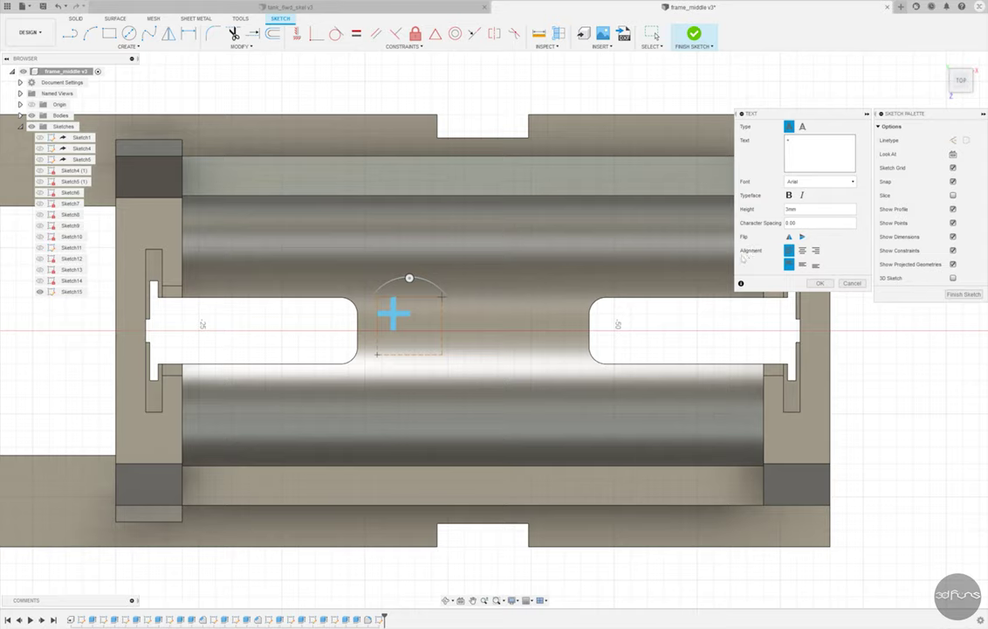
{"action": "key", "text": "BackSpace"}
{"action": "type", "text": "5"}
{"action": "left_click", "coordinate": [803, 250]}
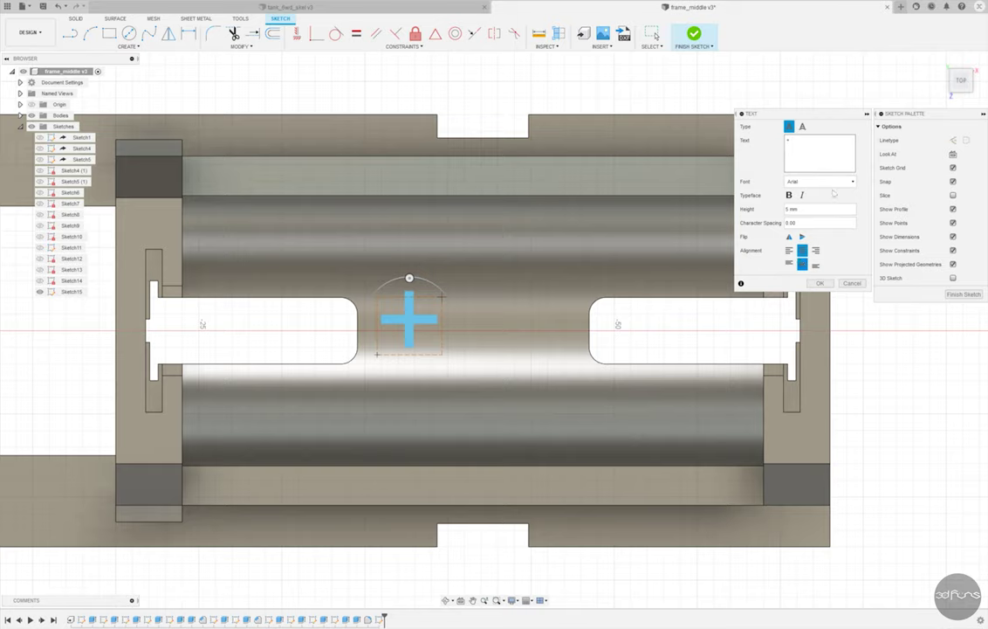
{"action": "left_click", "coordinate": [829, 182]}
{"action": "left_click", "coordinate": [817, 266]}
{"action": "left_click", "coordinate": [820, 283]}
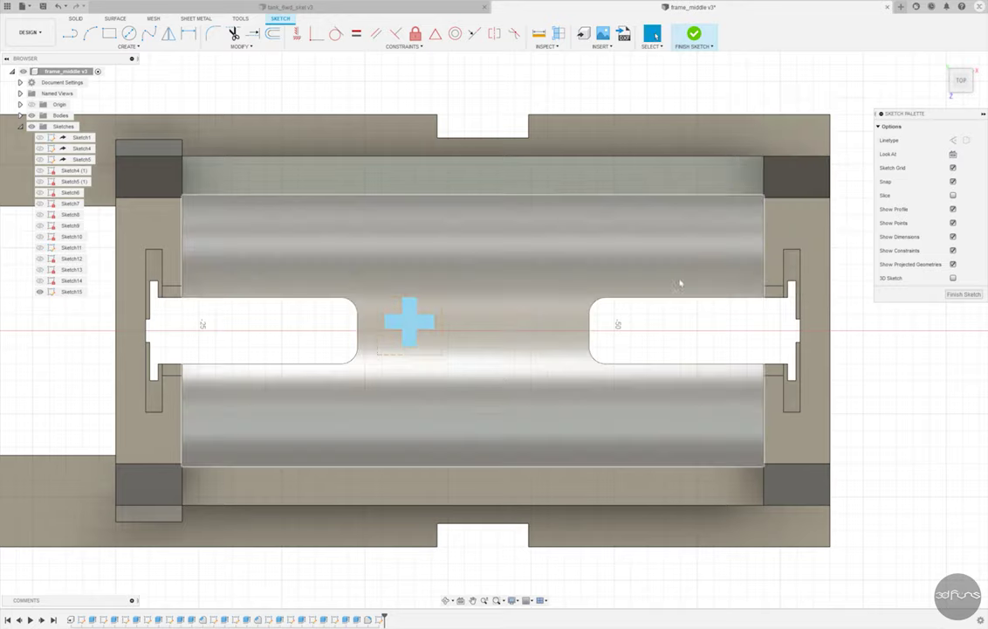
- Try sliding the plus sign along the trough, then cancel the move
{"action": "scroll", "coordinate": [403, 315], "scroll_direction": "up", "scroll_amount": 3}
{"action": "scroll", "coordinate": [399, 324], "scroll_direction": "down", "scroll_amount": 3}
{"action": "key", "text": "Escape"}
{"action": "left_click", "coordinate": [128, 46]}
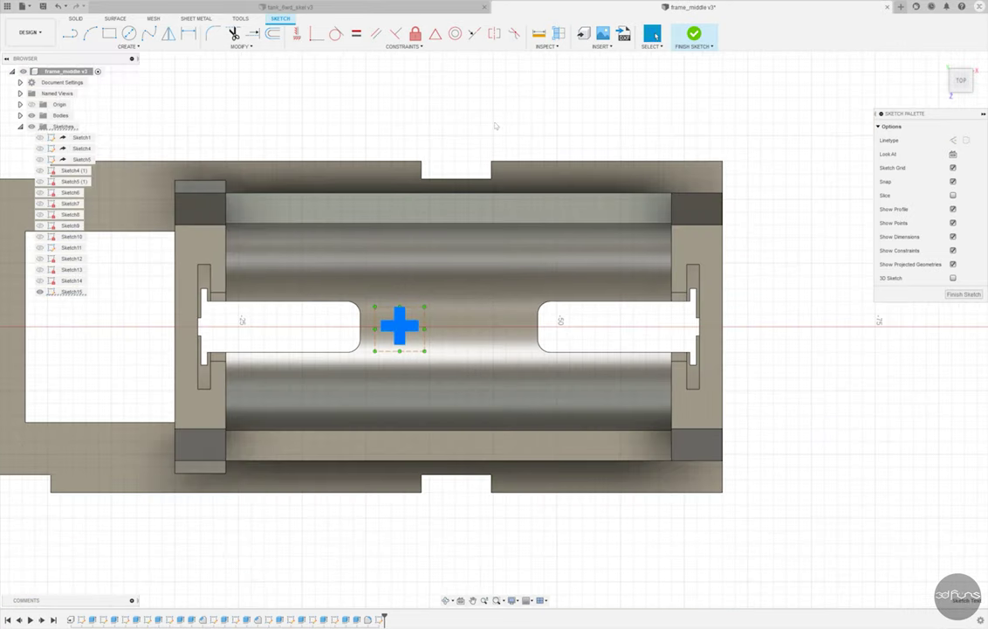
{"action": "key", "text": "m"}
{"action": "left_click_drag", "start_coordinate": [399, 326], "coordinate": [473, 327]}
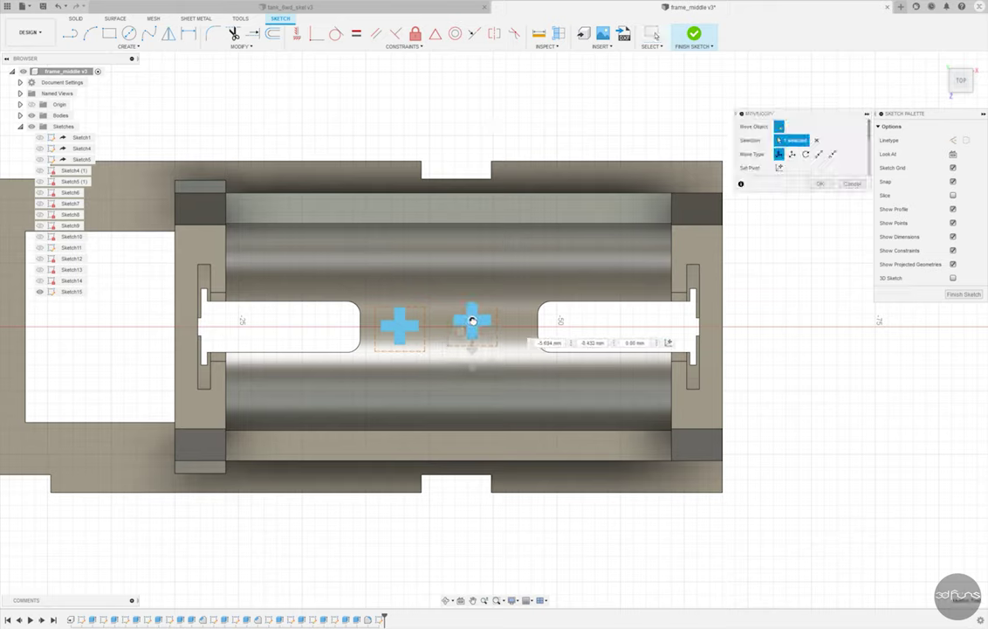
{"action": "key", "text": "Escape"}
- Move the plus sign text 8 mm along the trough
{"action": "left_click", "coordinate": [405, 330]}
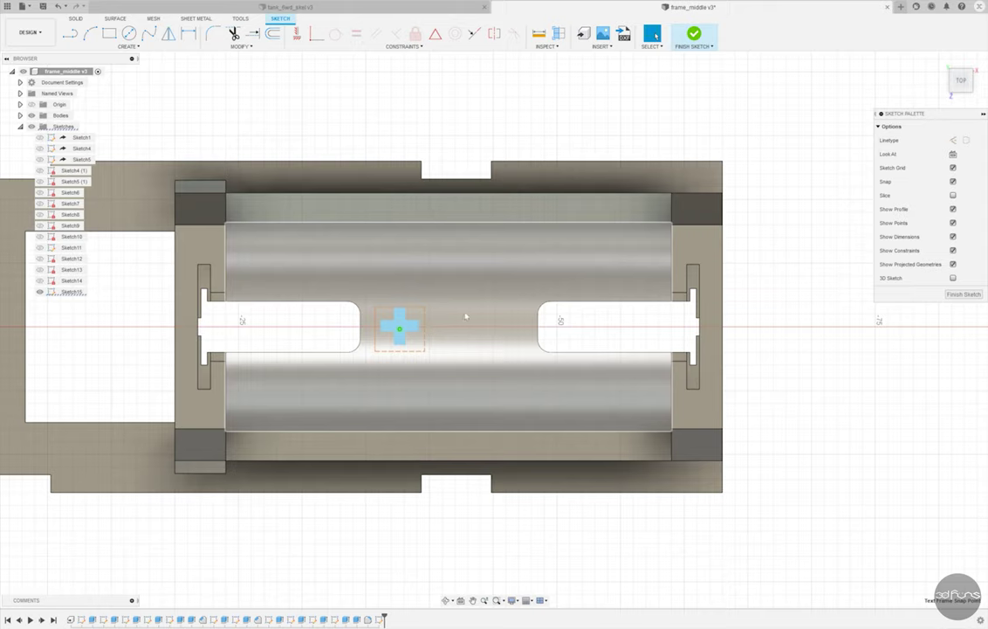
{"action": "left_click", "coordinate": [400, 326]}
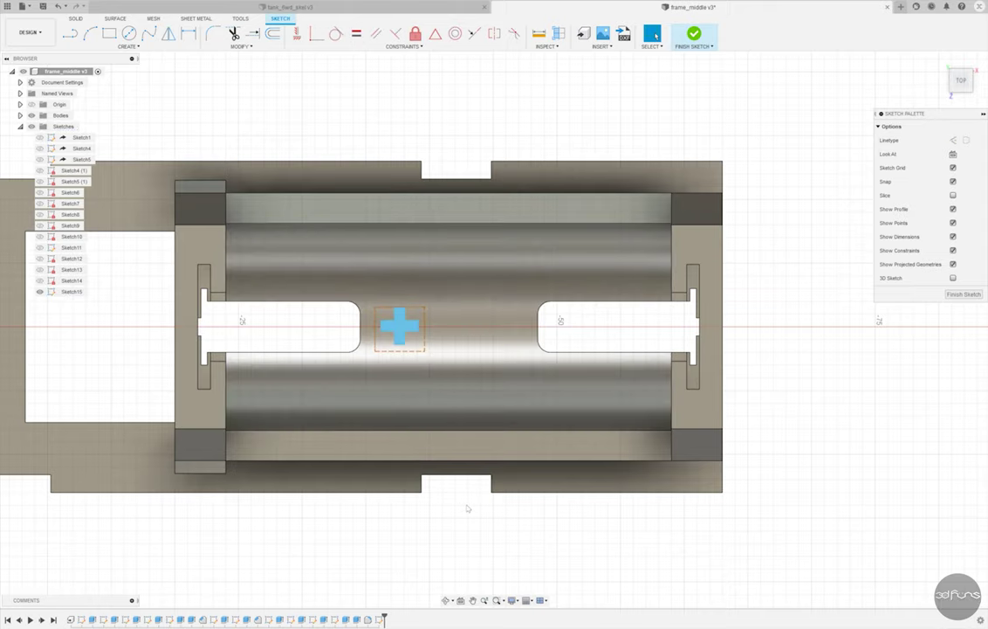
{"action": "key", "text": "m"}
{"action": "left_click_drag", "start_coordinate": [371, 326], "coordinate": [502, 325]}
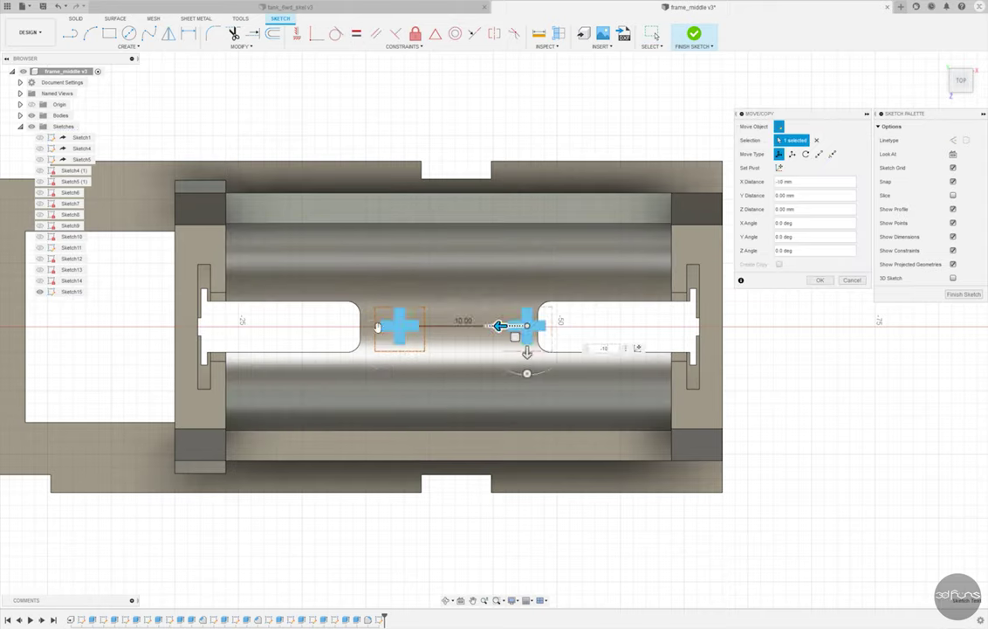
{"action": "key", "text": "BackSpace"}
{"action": "type", "text": "8"}
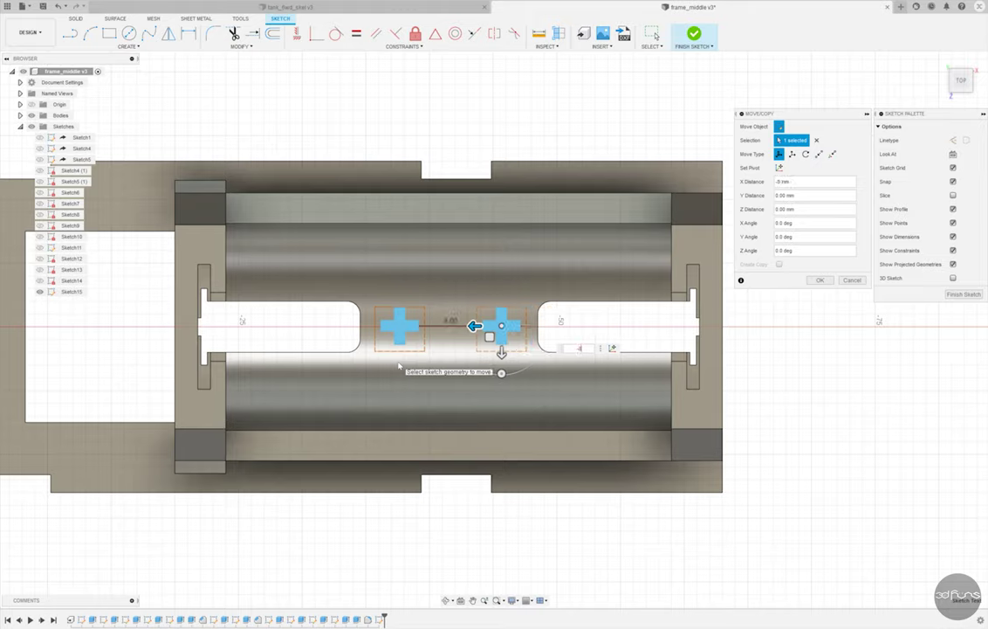
{"action": "left_click", "coordinate": [821, 280]}
{"action": "left_click", "coordinate": [129, 46]}
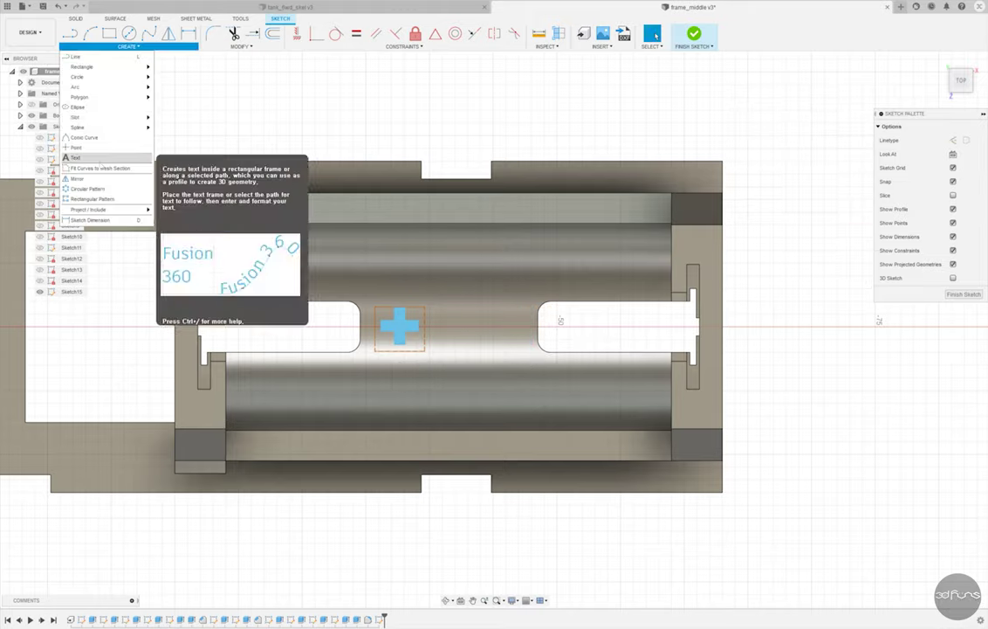
- Discard an extra empty text box started to the right of the plus symbol
{"action": "left_click", "coordinate": [98, 158]}
{"action": "scroll", "coordinate": [469, 336], "scroll_direction": "up", "scroll_amount": 2}
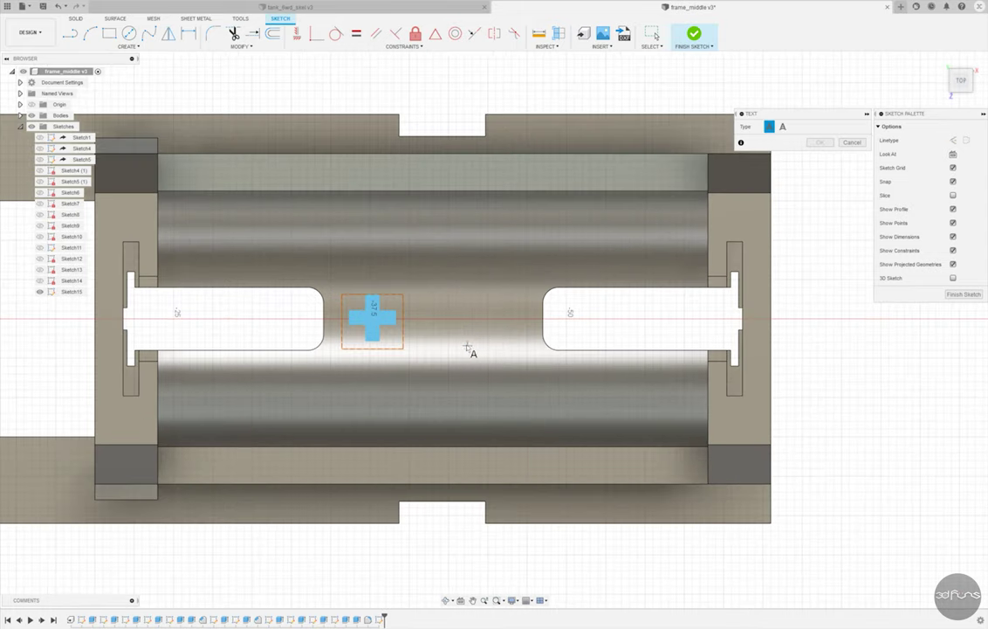
{"action": "left_click", "coordinate": [513, 297]}
{"action": "left_click", "coordinate": [816, 181]}
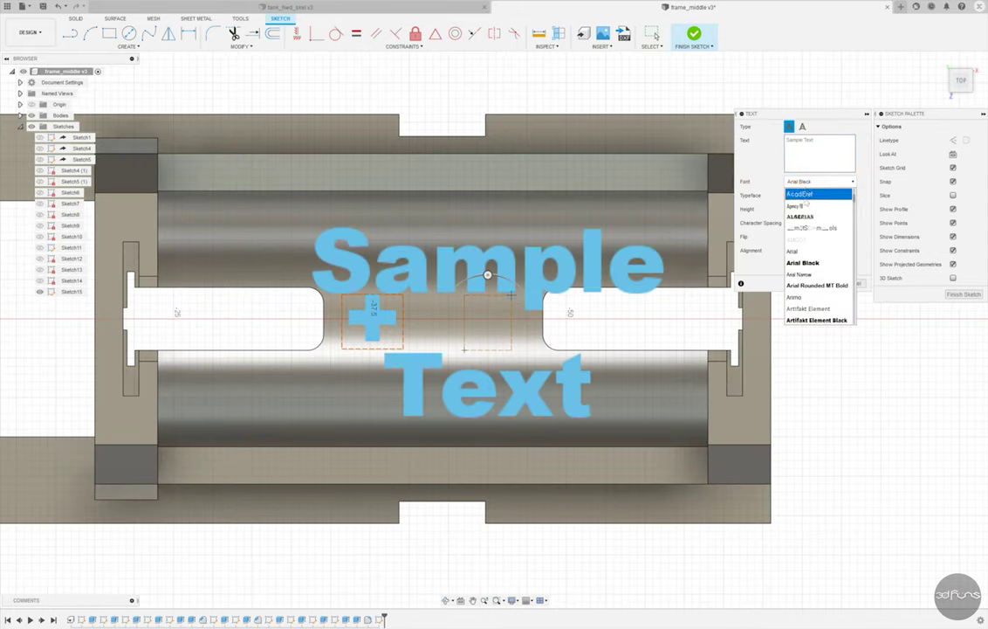
{"action": "left_click", "coordinate": [799, 216]}
{"action": "left_click", "coordinate": [801, 142]}
{"action": "key", "text": "ctrl+a"}
{"action": "key", "text": "BackSpace"}
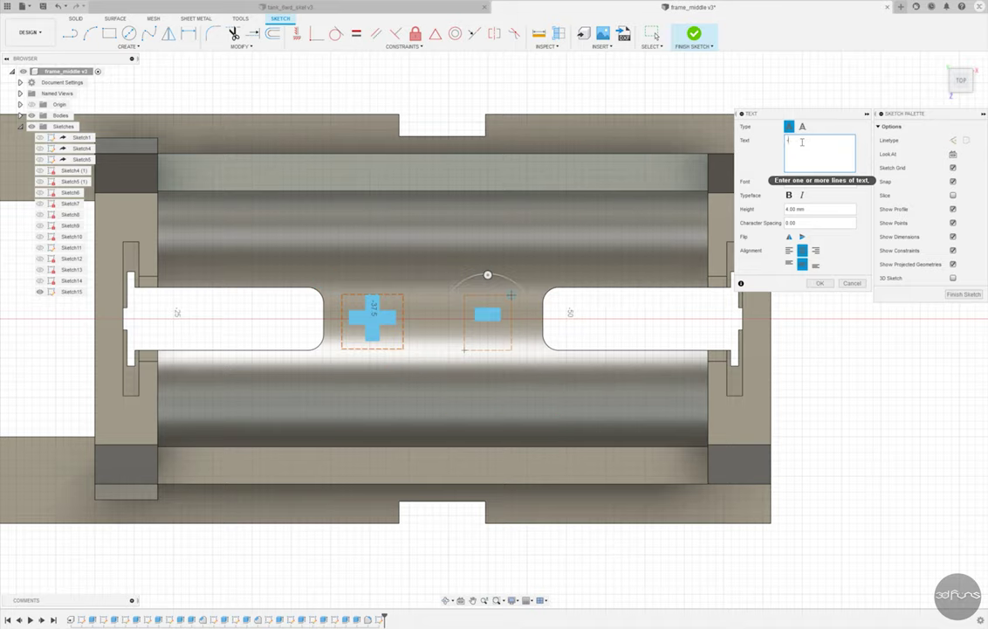
{"action": "left_click", "coordinate": [821, 284]}
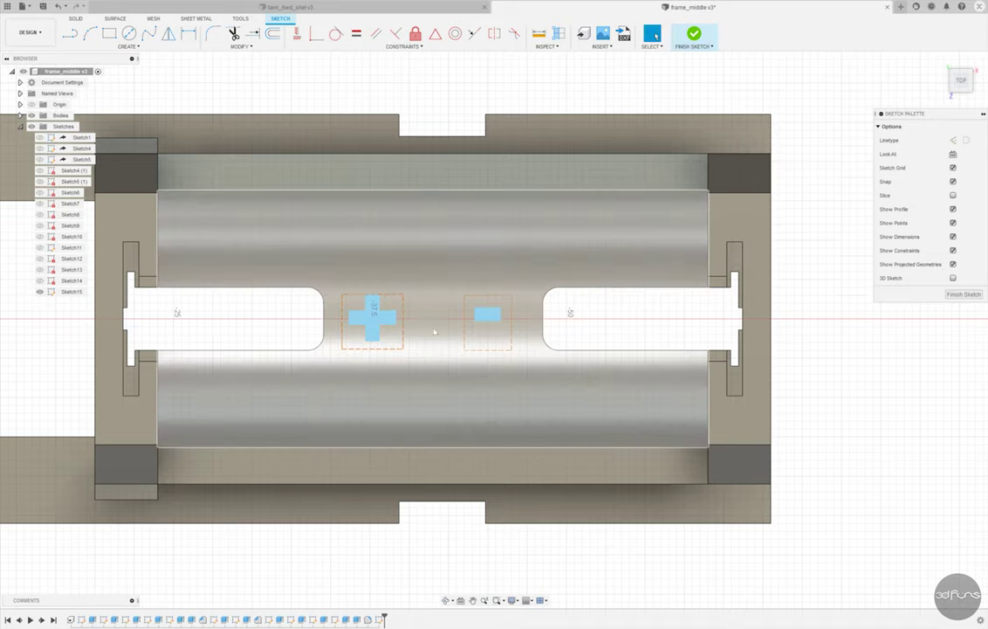
- Check the plus and minus texts, then nudge the minus slightly right and down
{"action": "double_click", "coordinate": [373, 319]}
{"action": "left_click", "coordinate": [820, 279]}
{"action": "double_click", "coordinate": [486, 314]}
{"action": "left_click", "coordinate": [814, 278]}
{"action": "scroll", "coordinate": [517, 332], "scroll_direction": "up", "scroll_amount": 3}
{"action": "left_click_drag", "start_coordinate": [466, 303], "coordinate": [478, 310]}
{"action": "scroll", "coordinate": [500, 336], "scroll_direction": "down", "scroll_amount": 3}
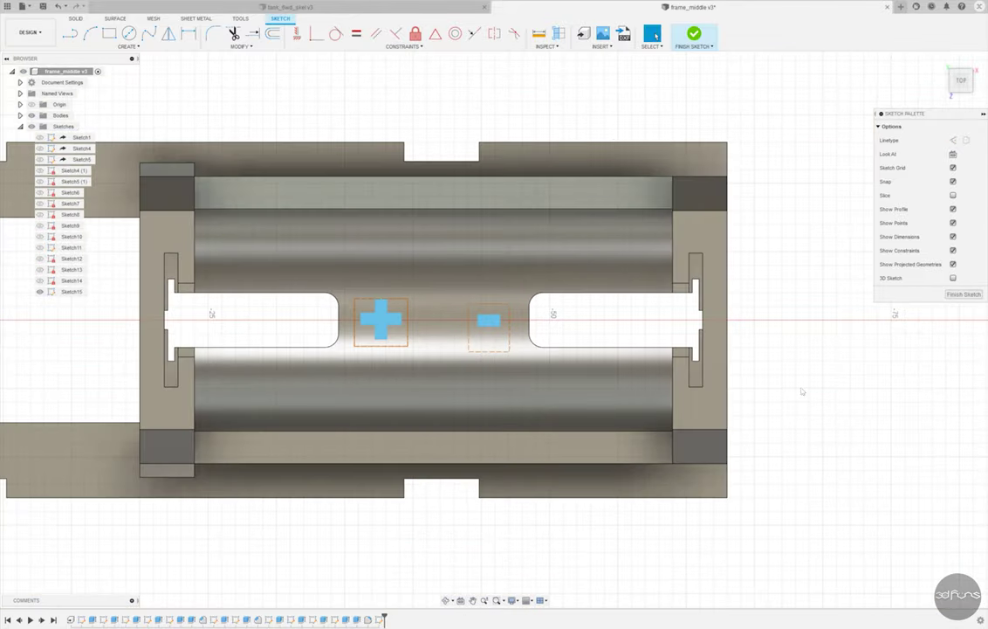
{"action": "scroll", "coordinate": [800, 393], "scroll_direction": "down", "scroll_amount": 2}
{"action": "scroll", "coordinate": [520, 397], "scroll_direction": "up", "scroll_amount": 4}
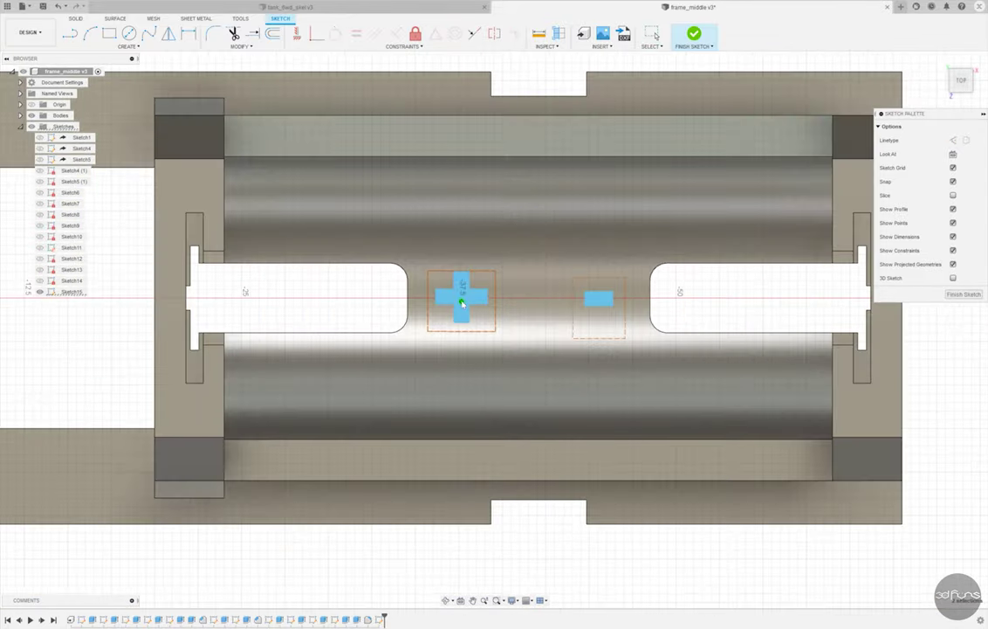
{"action": "scroll", "coordinate": [462, 303], "scroll_direction": "down", "scroll_amount": 3}
{"action": "middle_click_drag", "start_coordinate": [525, 364], "coordinate": [471, 144], "text": "shift"}
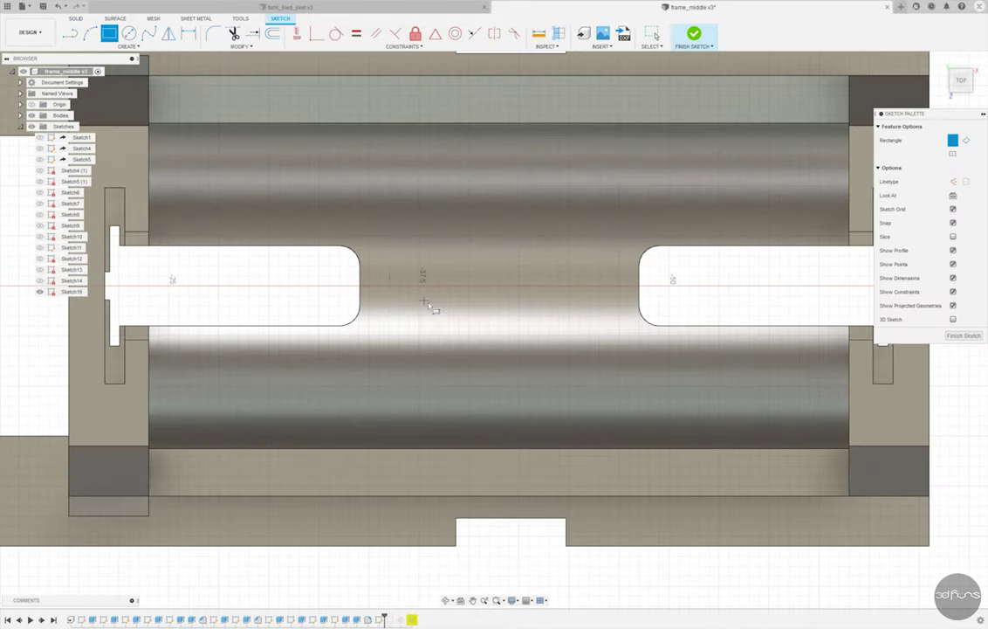
- Draw two crossing rectangles for the plus outline and constrain them equal
{"action": "left_click", "coordinate": [414, 246]}
{"action": "left_click", "coordinate": [440, 319]}
{"action": "key", "text": "Escape"}
{"action": "scroll", "coordinate": [428, 276], "scroll_direction": "up", "scroll_amount": 2}
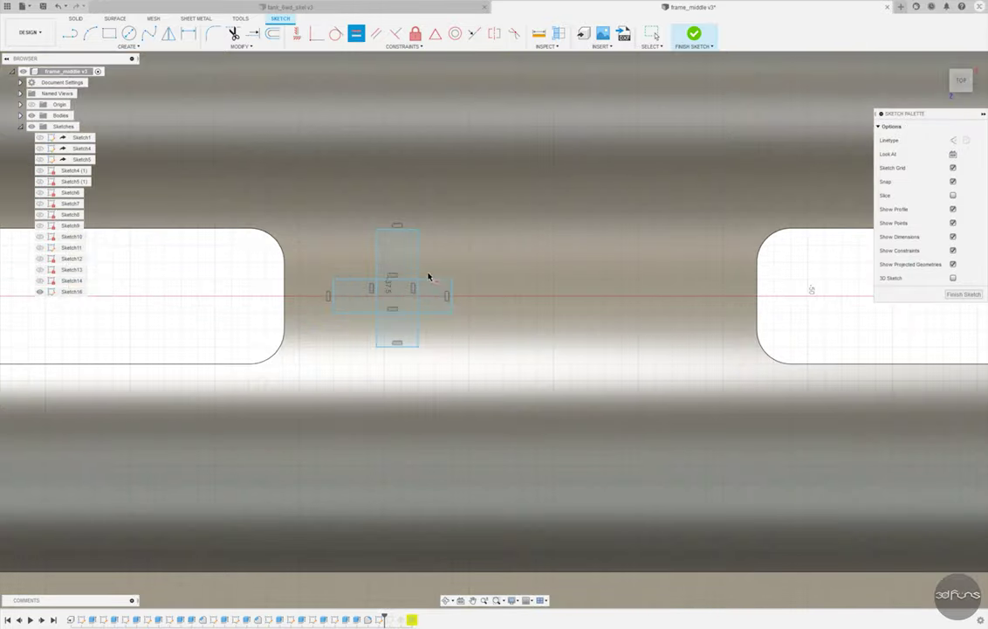
{"action": "left_click", "coordinate": [433, 281]}
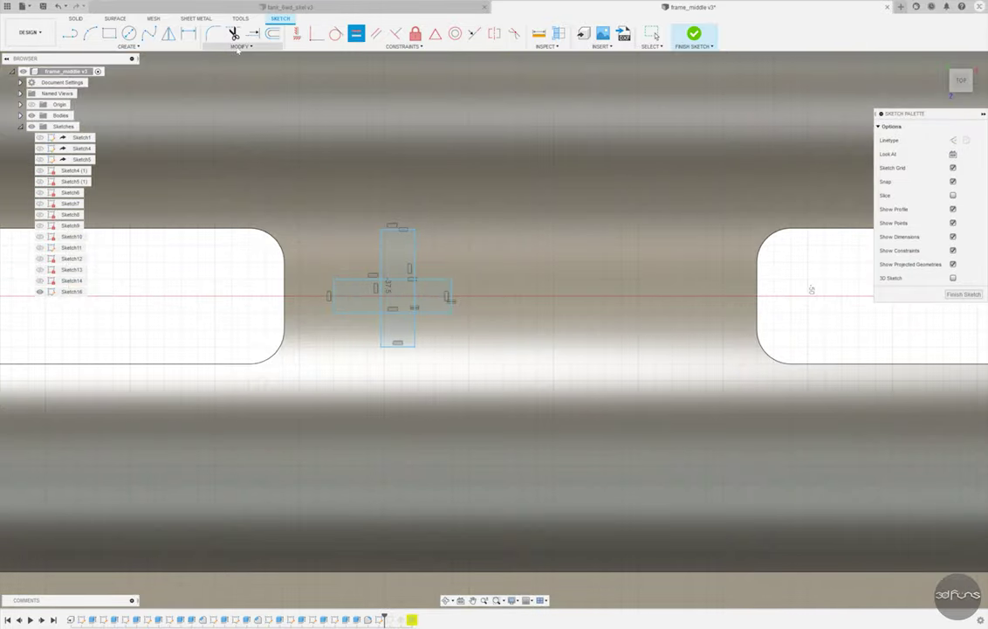
{"action": "scroll", "coordinate": [303, 146], "scroll_direction": "up", "scroll_amount": 1}
{"action": "left_click", "coordinate": [494, 34]}
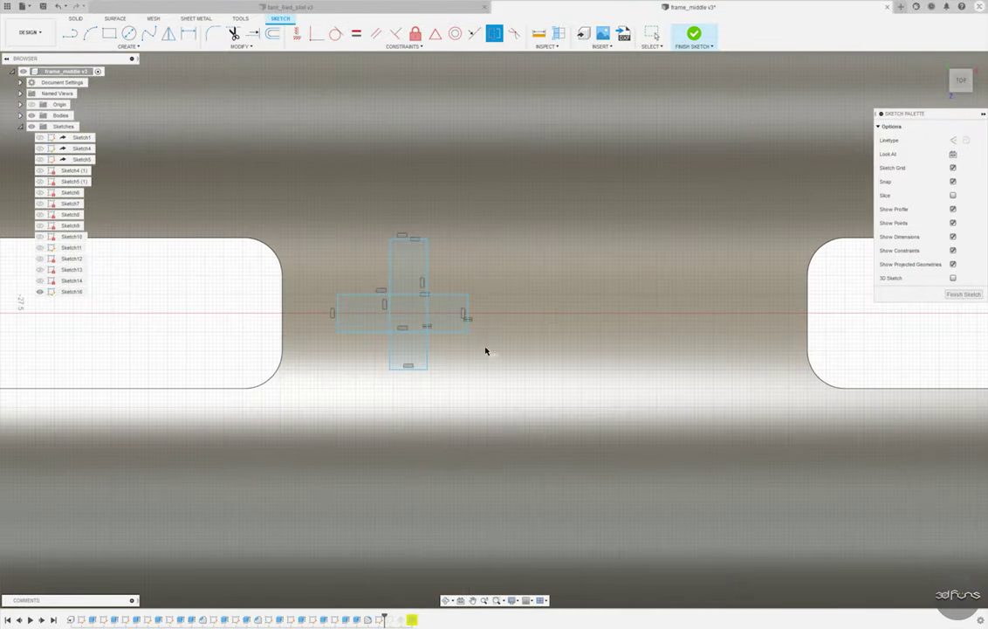
{"action": "scroll", "coordinate": [482, 319], "scroll_direction": "down", "scroll_amount": 3}
{"action": "scroll", "coordinate": [418, 372], "scroll_direction": "down", "scroll_amount": 2}
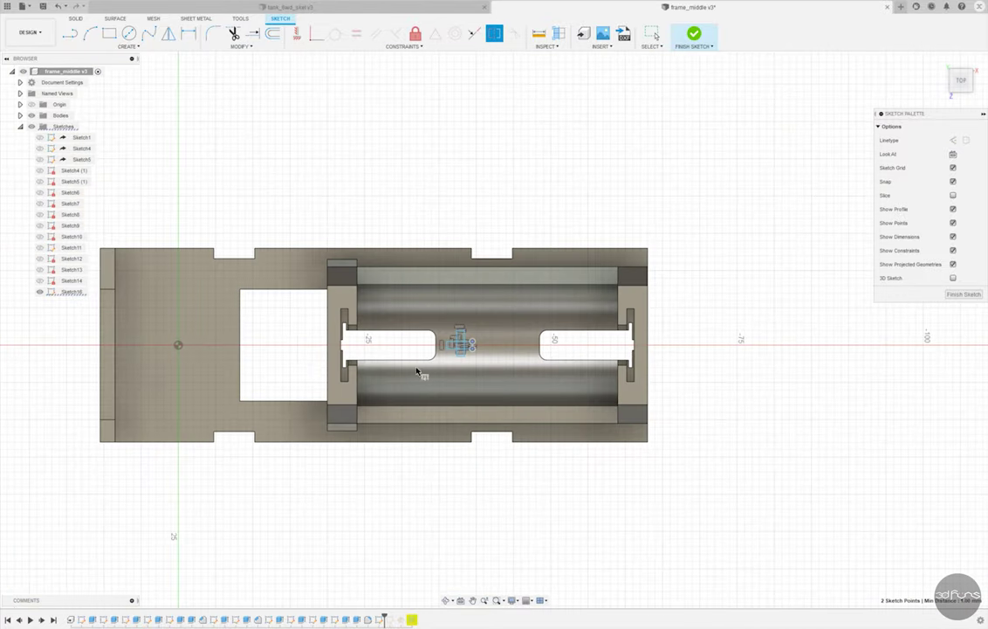
{"action": "scroll", "coordinate": [282, 291], "scroll_direction": "up", "scroll_amount": 1}
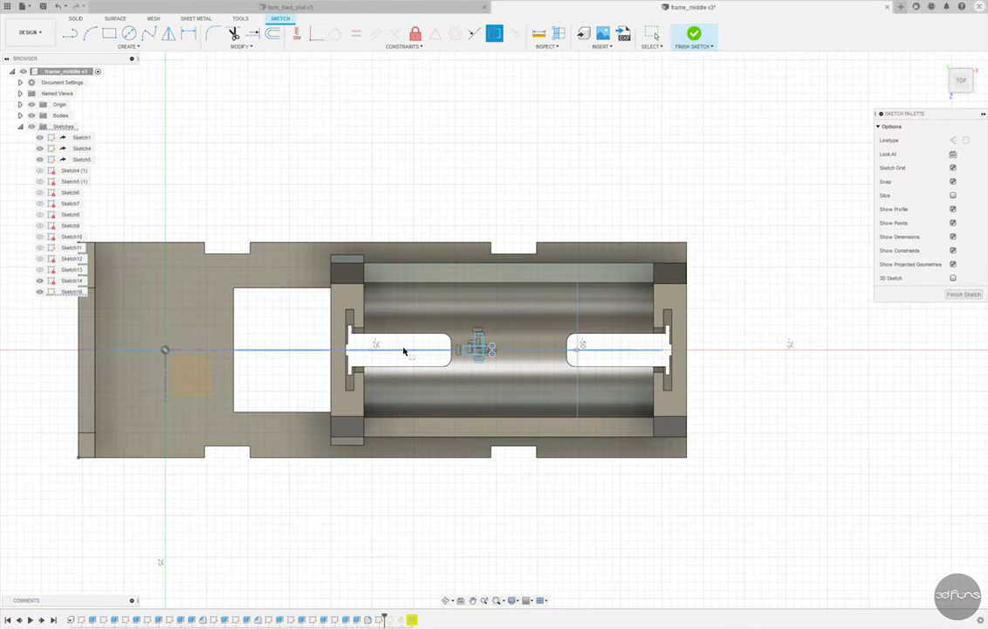
{"action": "scroll", "coordinate": [440, 358], "scroll_direction": "up", "scroll_amount": 2}
{"action": "scroll", "coordinate": [458, 364], "scroll_direction": "up", "scroll_amount": 2}
{"action": "scroll", "coordinate": [533, 323], "scroll_direction": "up", "scroll_amount": 1}
- Trim the inner lines of the cross and make its arm edges equal
{"action": "key", "text": "t"}
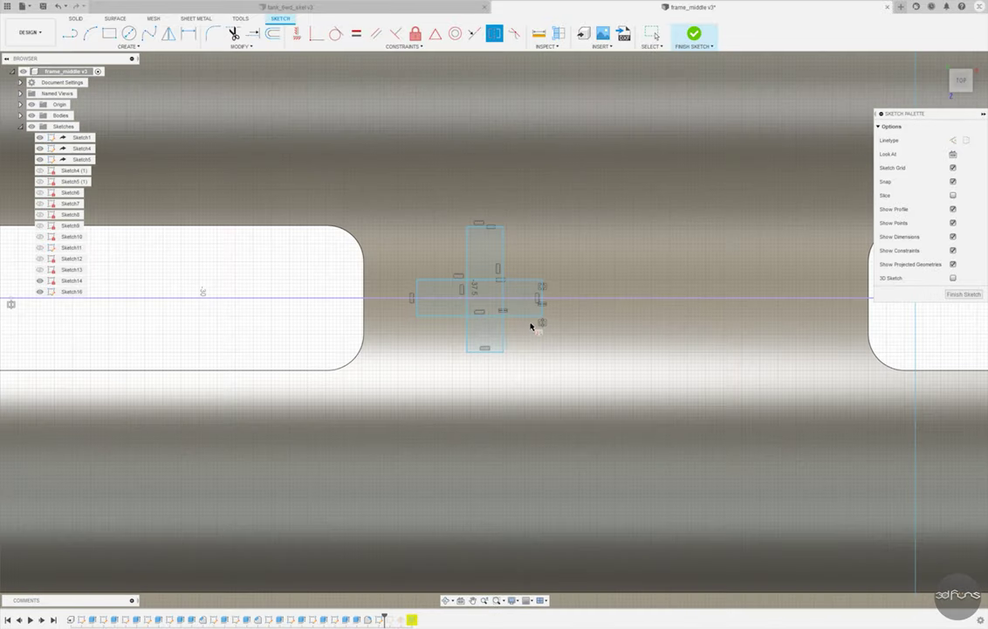
{"action": "scroll", "coordinate": [489, 331], "scroll_direction": "up", "scroll_amount": 1}
{"action": "left_click", "coordinate": [490, 259]}
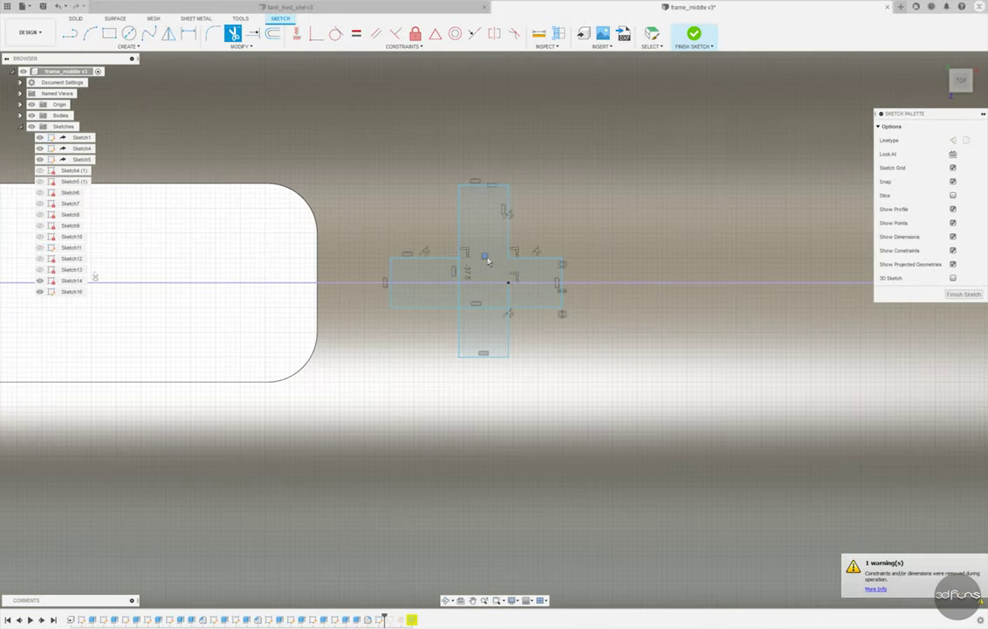
{"action": "left_click", "coordinate": [511, 300]}
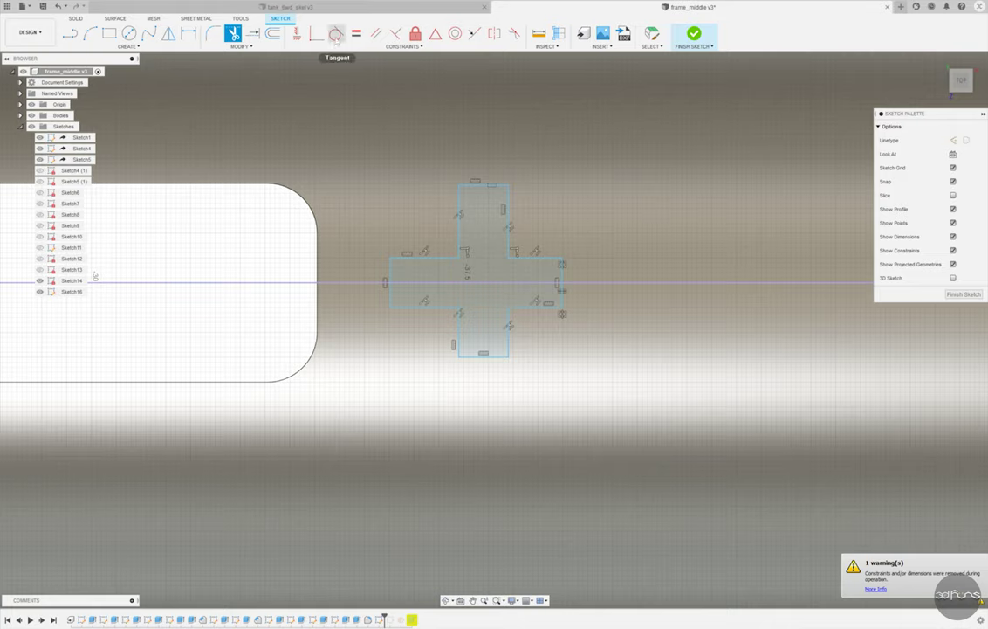
{"action": "left_click", "coordinate": [357, 34]}
{"action": "left_click", "coordinate": [455, 257]}
{"action": "left_click", "coordinate": [460, 328]}
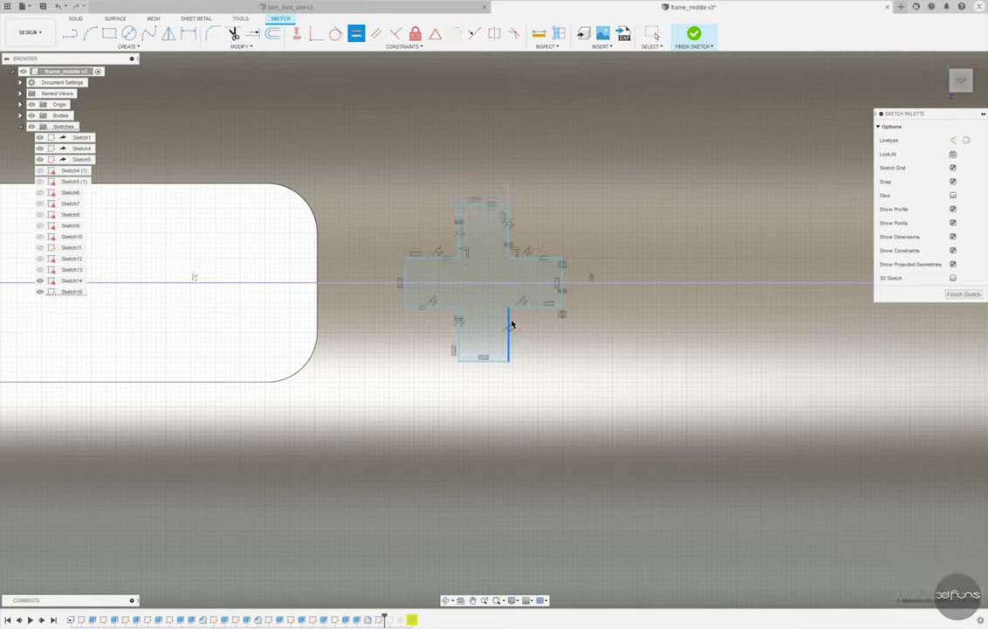
{"action": "left_click", "coordinate": [549, 304]}
- Dimension the cross's overall width, its 1.03 arm height, and its 1.50 gap from the left slot
{"action": "key", "text": "d"}
{"action": "left_click", "coordinate": [564, 279]}
{"action": "left_click", "coordinate": [404, 280]}
{"action": "left_click", "coordinate": [483, 151]}
{"action": "type", "text": "1.38"}
{"action": "key", "text": "Return"}
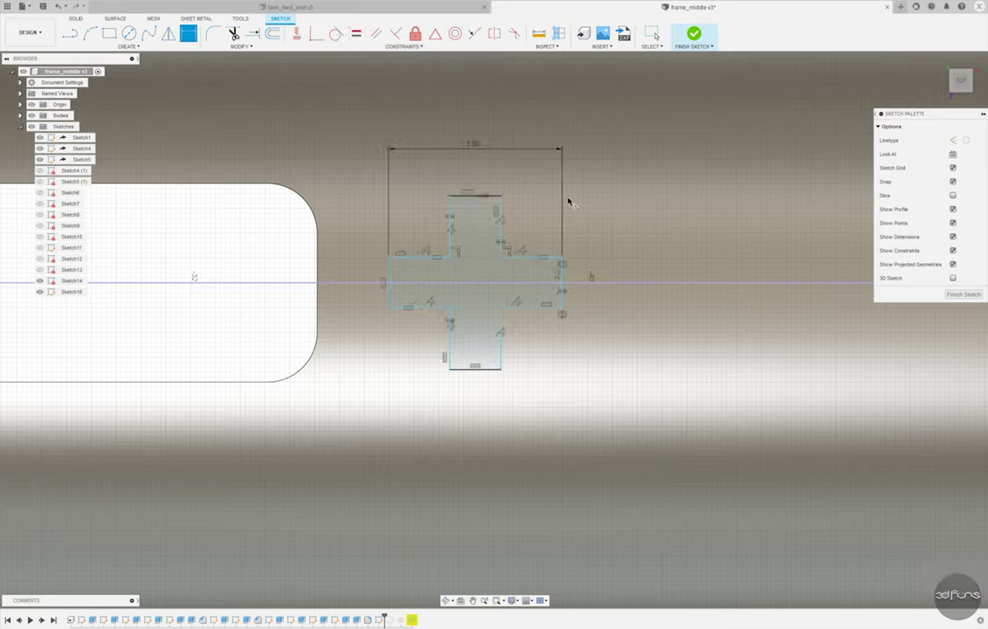
{"action": "left_click", "coordinate": [564, 289]}
{"action": "left_click", "coordinate": [627, 302]}
{"action": "key", "text": "Return"}
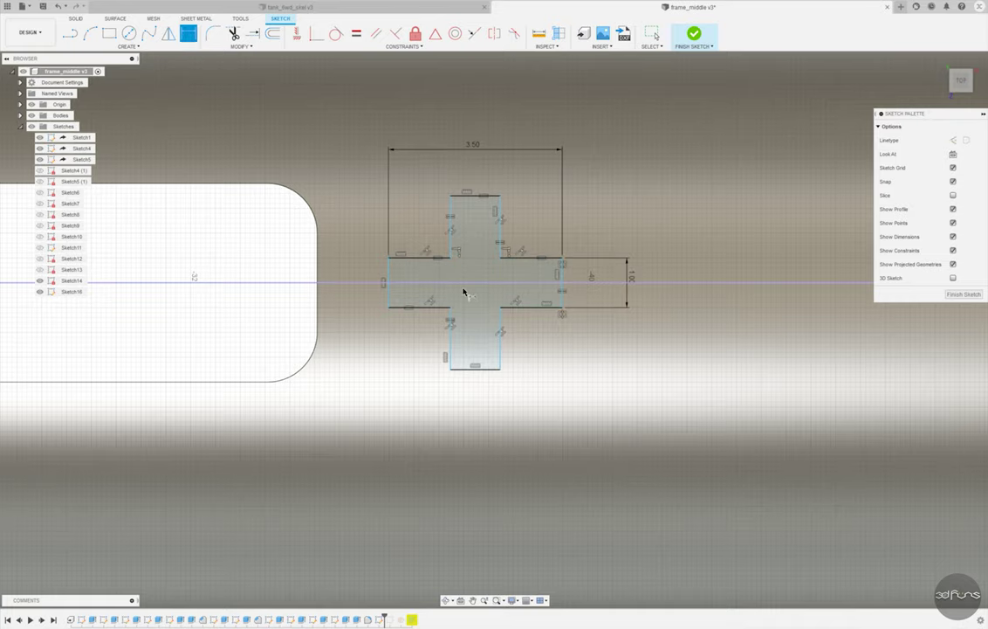
{"action": "scroll", "coordinate": [437, 296], "scroll_direction": "down", "scroll_amount": 3}
{"action": "left_click", "coordinate": [368, 304]}
{"action": "left_click", "coordinate": [404, 293]}
{"action": "left_click", "coordinate": [388, 214]}
{"action": "type", "text": "1.5"}
{"action": "key", "text": "Return"}
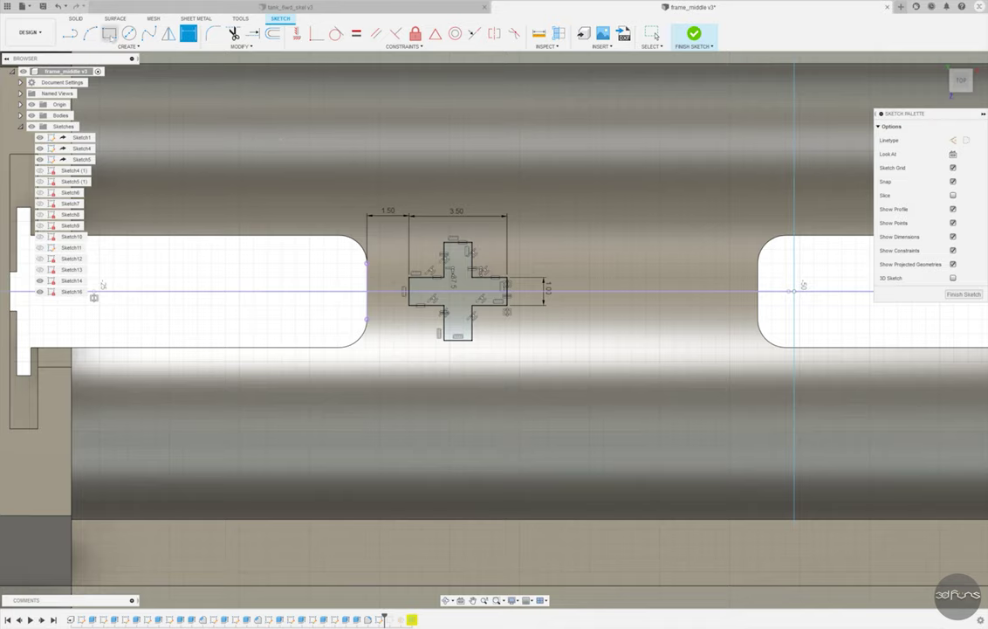
{"action": "key", "text": "r"}
{"action": "left_click", "coordinate": [653, 278]}
- Draw the minus rectangle 3.00 wide, set 1.50 from the right slot
{"action": "left_click", "coordinate": [734, 307]}
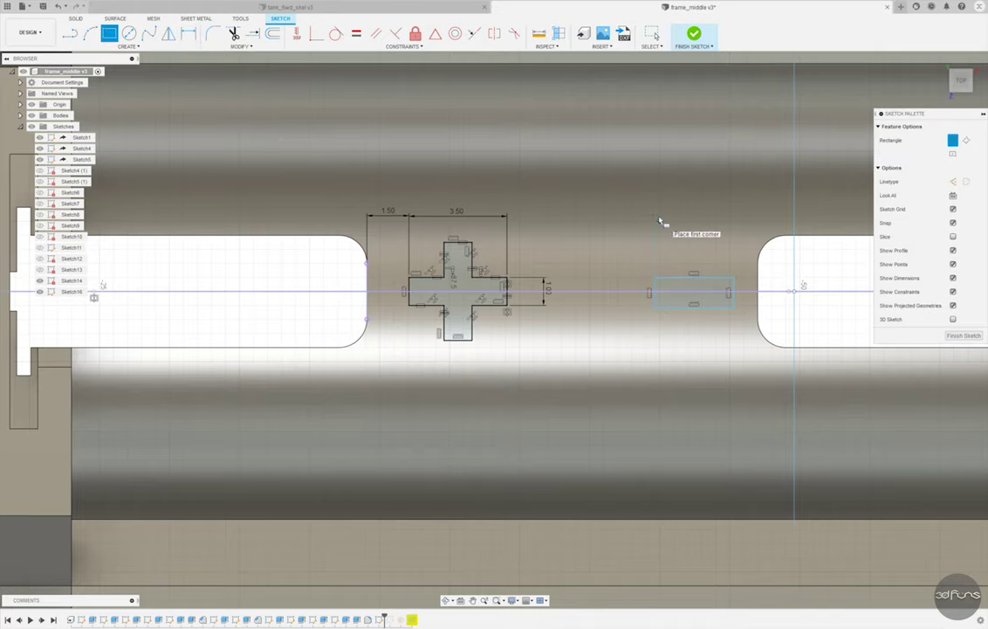
{"action": "key", "text": "d"}
{"action": "left_click", "coordinate": [742, 290]}
{"action": "left_click", "coordinate": [749, 225]}
{"action": "type", "text": "1.5"}
{"action": "key", "text": "Return"}
{"action": "left_click", "coordinate": [674, 231]}
{"action": "type", "text": "3"}
{"action": "key", "text": "Return"}
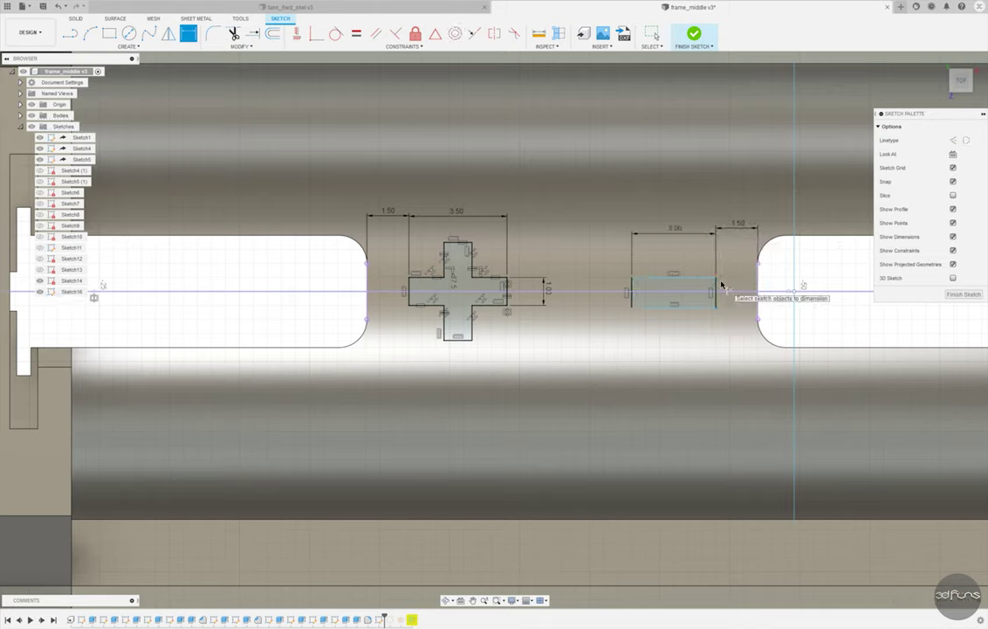
{"action": "key", "text": "Escape"}
- Level the minus rectangle with the plus and finish the sketch
{"action": "left_click", "coordinate": [631, 277]}
{"action": "left_click", "coordinate": [505, 281]}
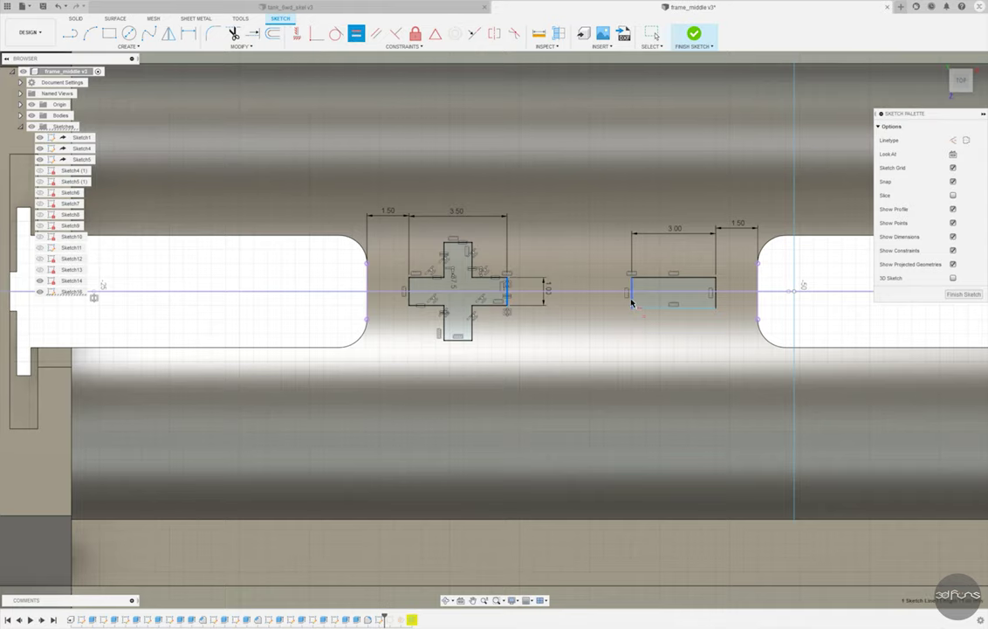
{"action": "scroll", "coordinate": [541, 316], "scroll_direction": "down", "scroll_amount": 2}
{"action": "left_click", "coordinate": [692, 35]}
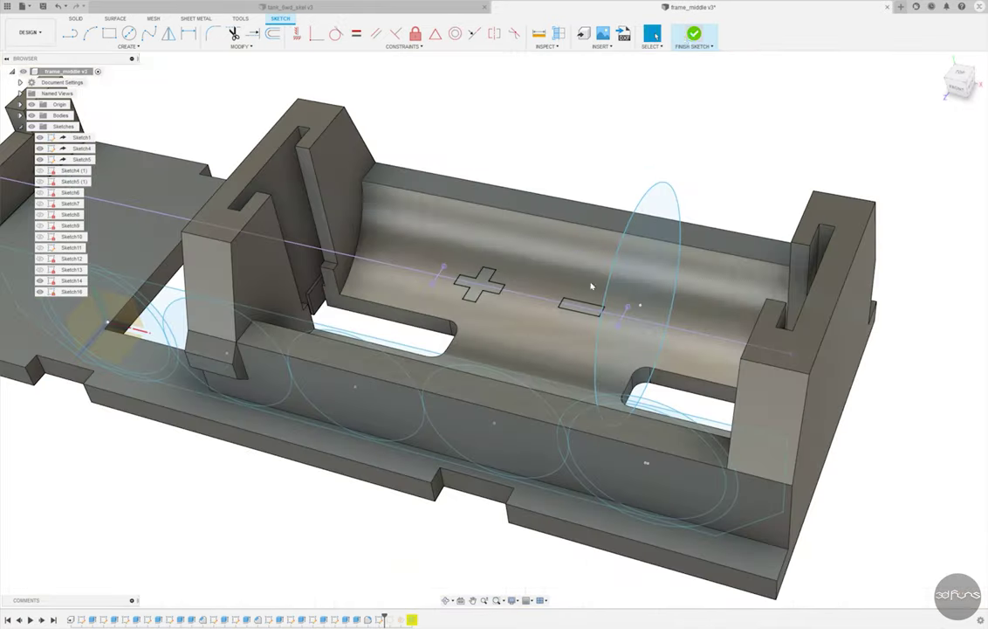
- Delete the last timeline feature and select the plus and minus profiles to extrude
{"action": "key", "text": "Delete"}
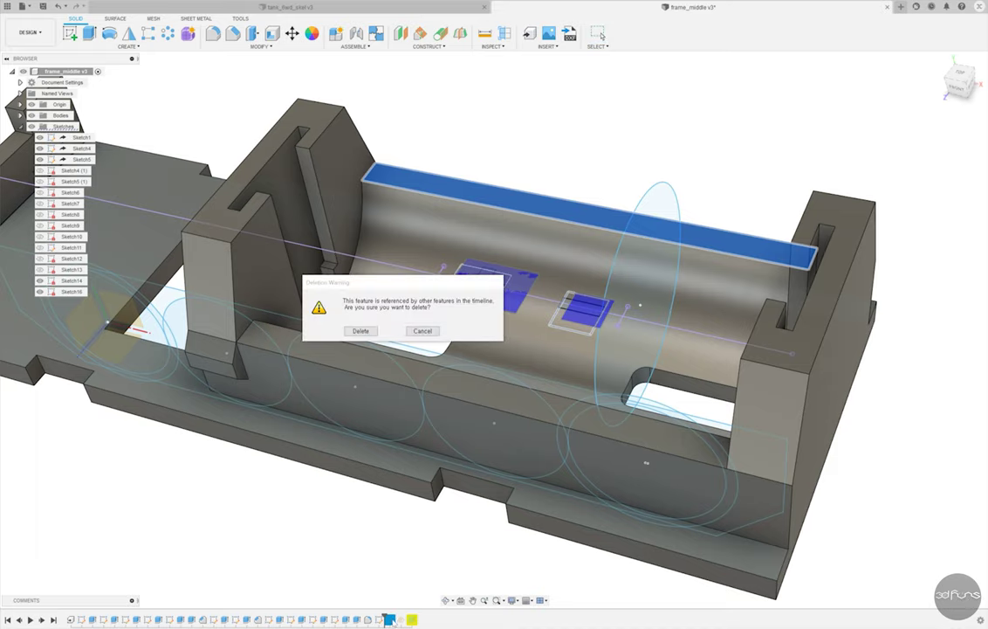
{"action": "left_click", "coordinate": [359, 332]}
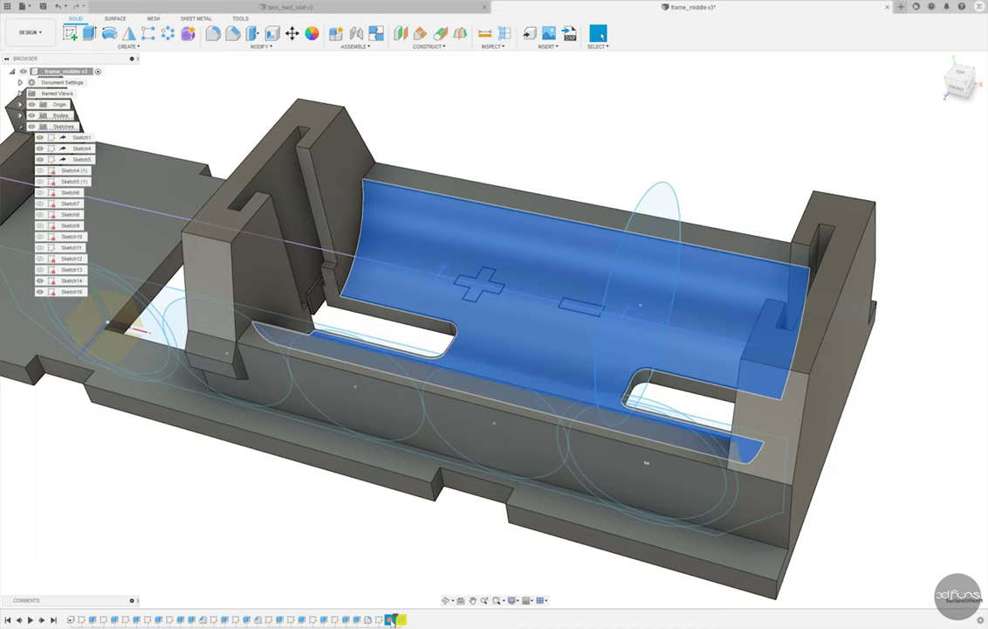
{"action": "key", "text": "e"}
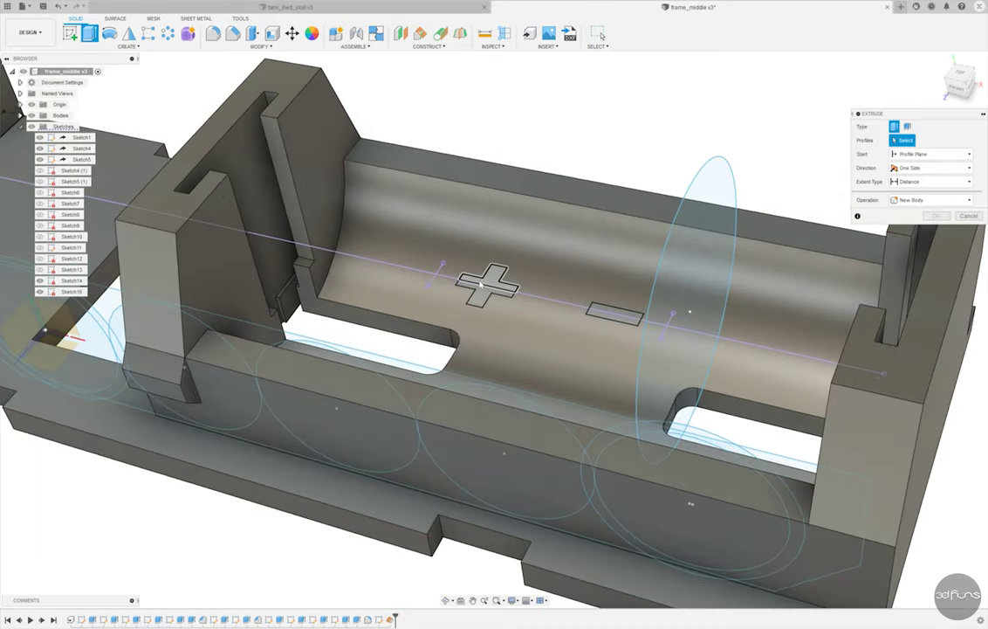
{"action": "left_click", "coordinate": [485, 284]}
{"action": "left_click", "coordinate": [611, 313]}
{"action": "left_click", "coordinate": [614, 318]}
{"action": "left_click", "coordinate": [627, 317]}
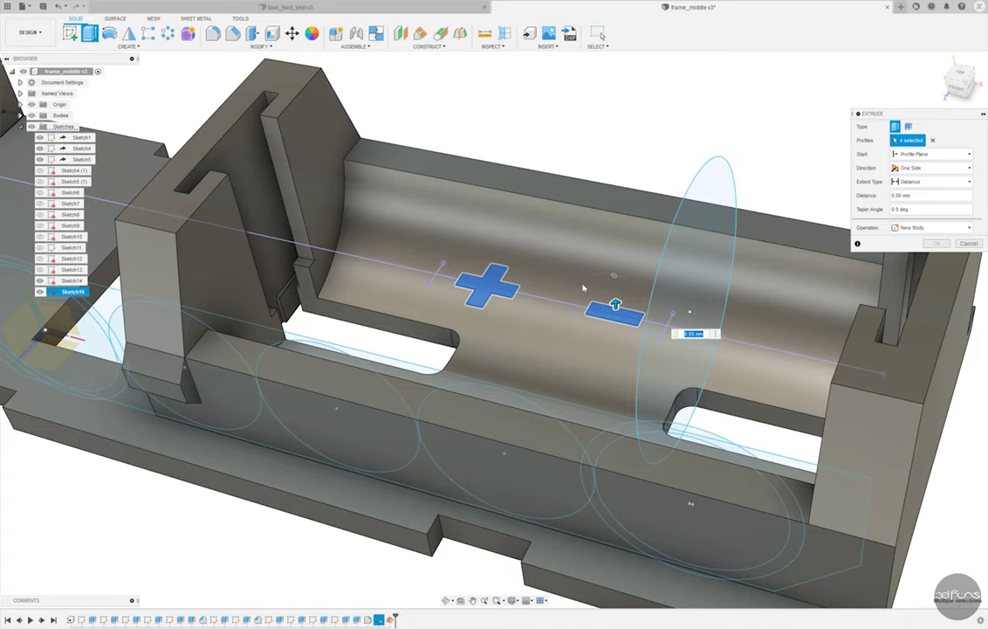
- Cut the symbol profiles into the trough, extruding To Object up to the trough face
{"action": "left_click", "coordinate": [930, 180]}
{"action": "left_click", "coordinate": [913, 203]}
{"action": "scroll", "coordinate": [653, 403], "scroll_direction": "up", "scroll_amount": 3}
{"action": "scroll", "coordinate": [653, 403], "scroll_direction": "up", "scroll_amount": 3}
{"action": "scroll", "coordinate": [653, 404], "scroll_direction": "up", "scroll_amount": 3}
{"action": "scroll", "coordinate": [659, 400], "scroll_direction": "down", "scroll_amount": 2}
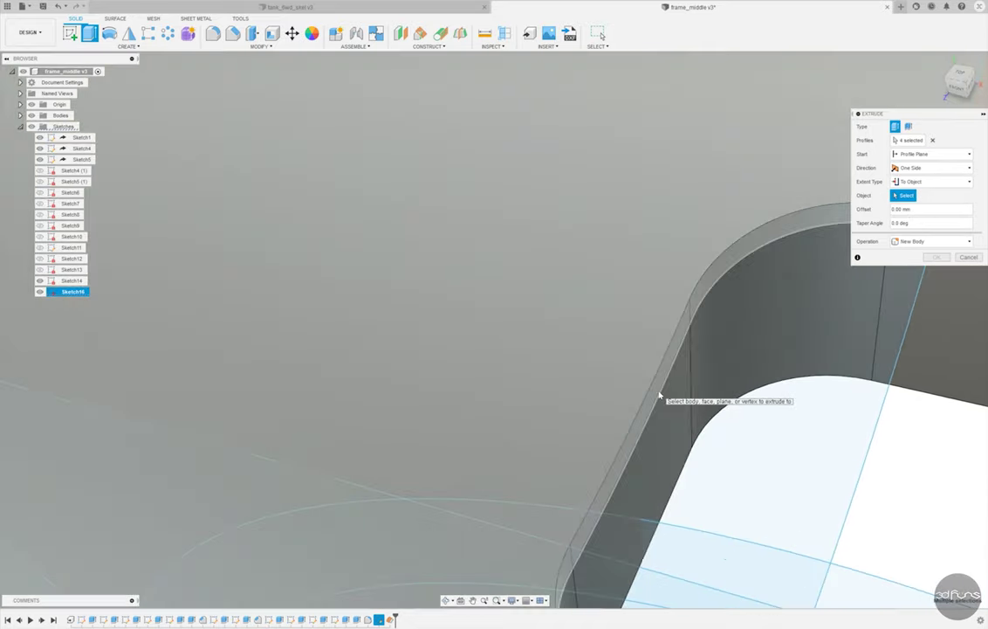
{"action": "left_click", "coordinate": [662, 397]}
{"action": "scroll", "coordinate": [691, 326], "scroll_direction": "down", "scroll_amount": 5}
{"action": "scroll", "coordinate": [690, 327], "scroll_direction": "down", "scroll_amount": 3}
{"action": "left_click", "coordinate": [936, 271]}
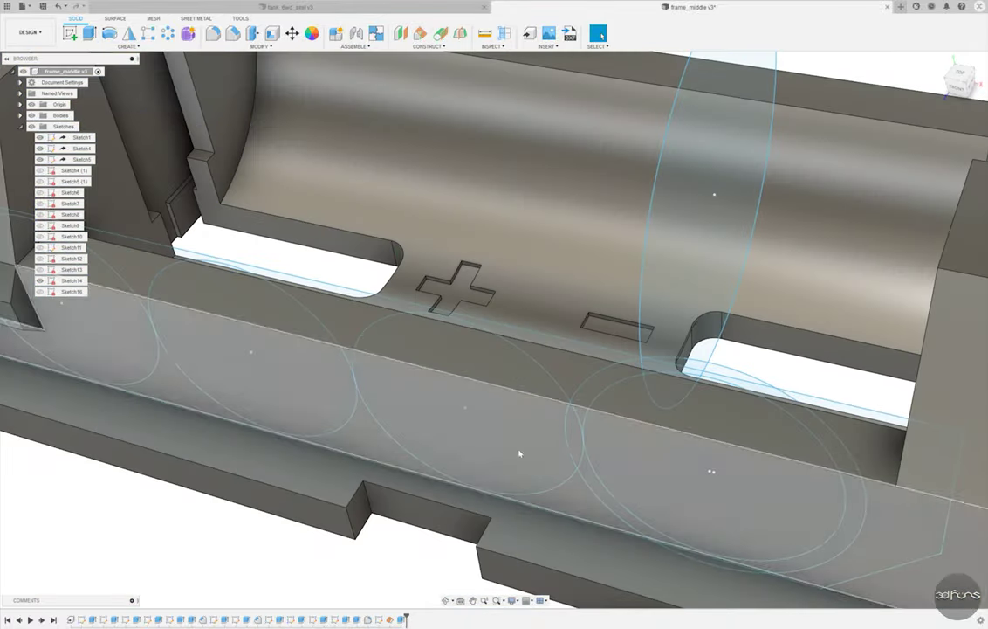
- Check the recesses from above, return to the home view, and save the part
{"action": "middle_click_drag", "start_coordinate": [520, 453], "coordinate": [472, 448], "text": "shift"}
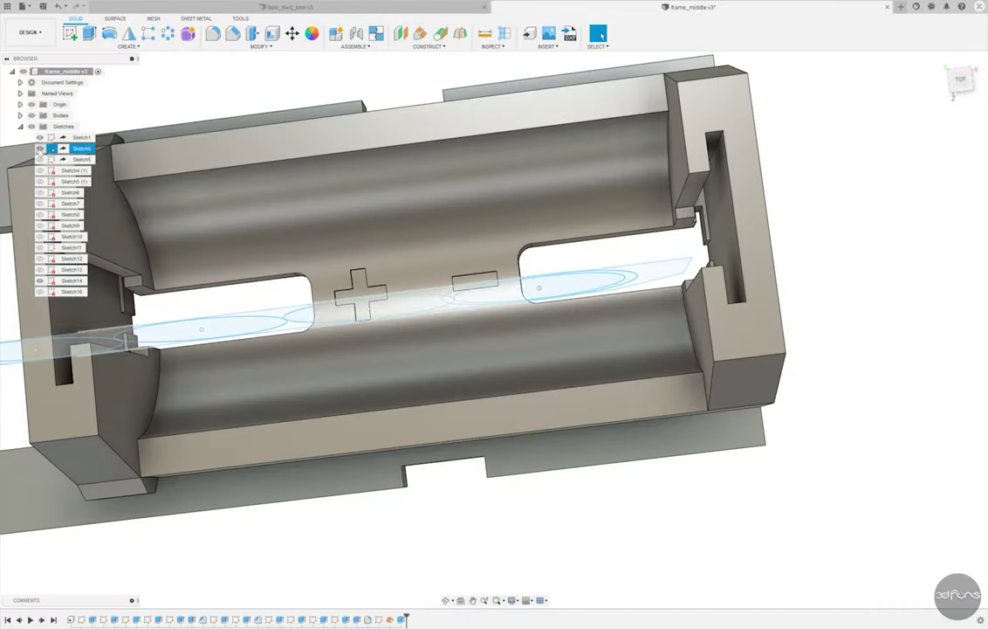
{"action": "scroll", "coordinate": [401, 288], "scroll_direction": "down", "scroll_amount": 3}
{"action": "left_click", "coordinate": [941, 62]}
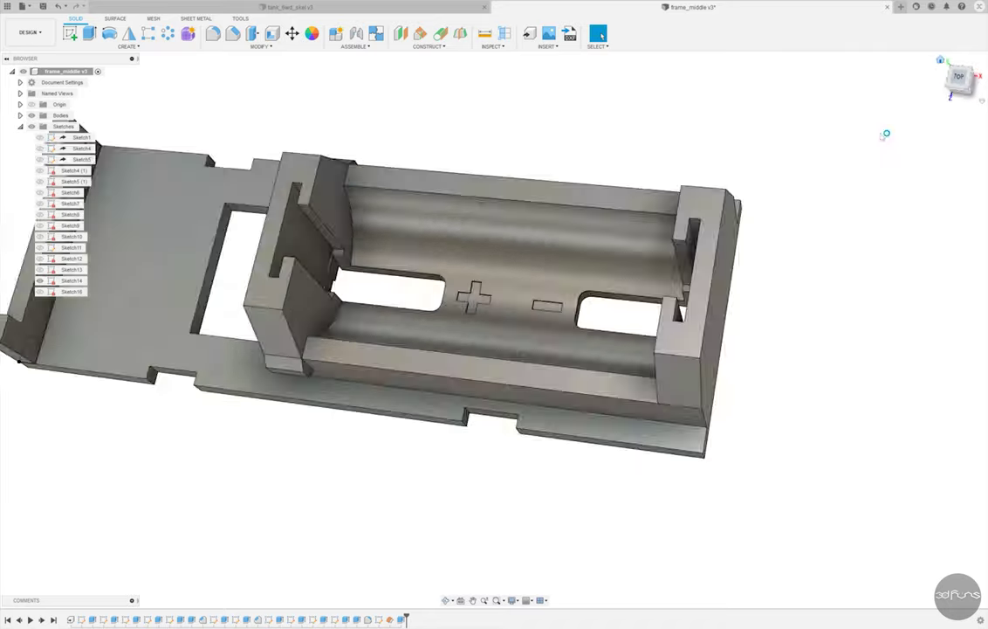
{"action": "left_click", "coordinate": [41, 6]}
{"action": "key", "text": "Return"}
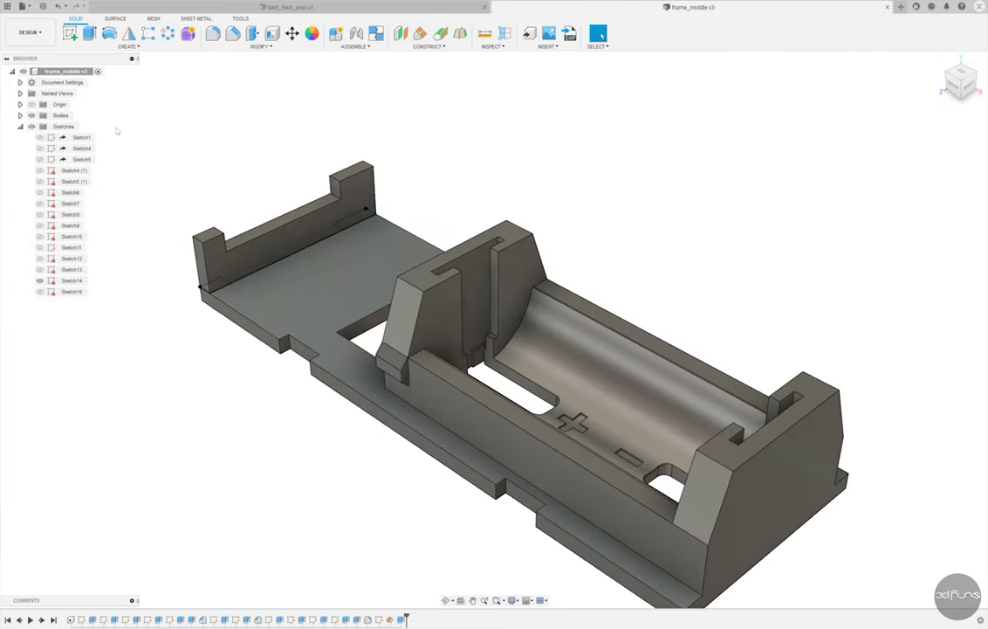